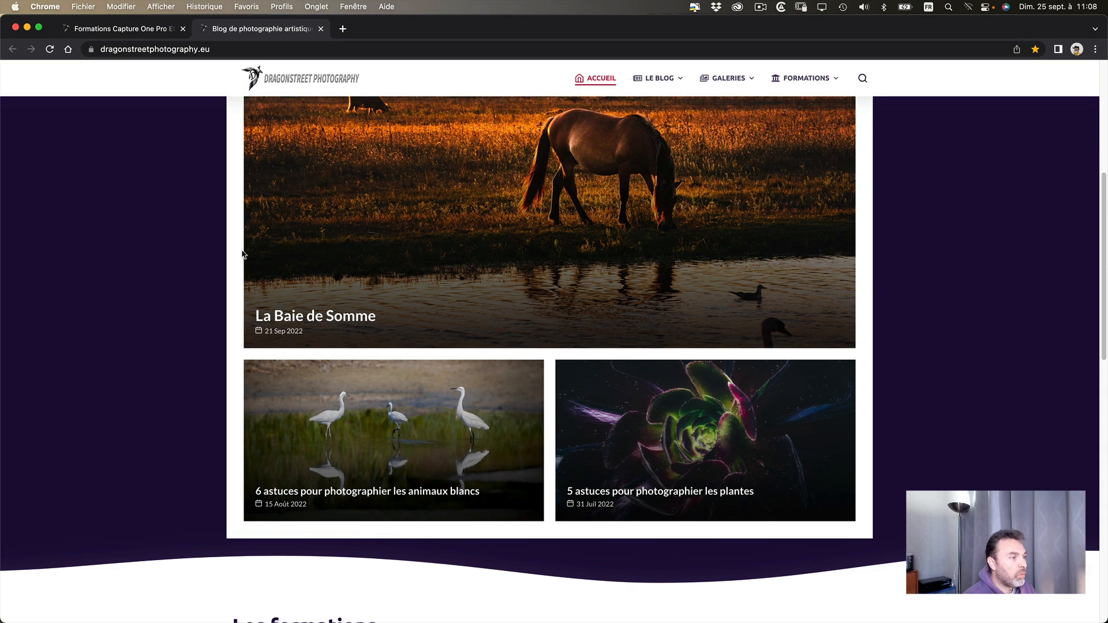
- Switch to Luminar Neo, open the Noiseless AI folder and check the list of available extensions
scroll(243, 254, down, 2)
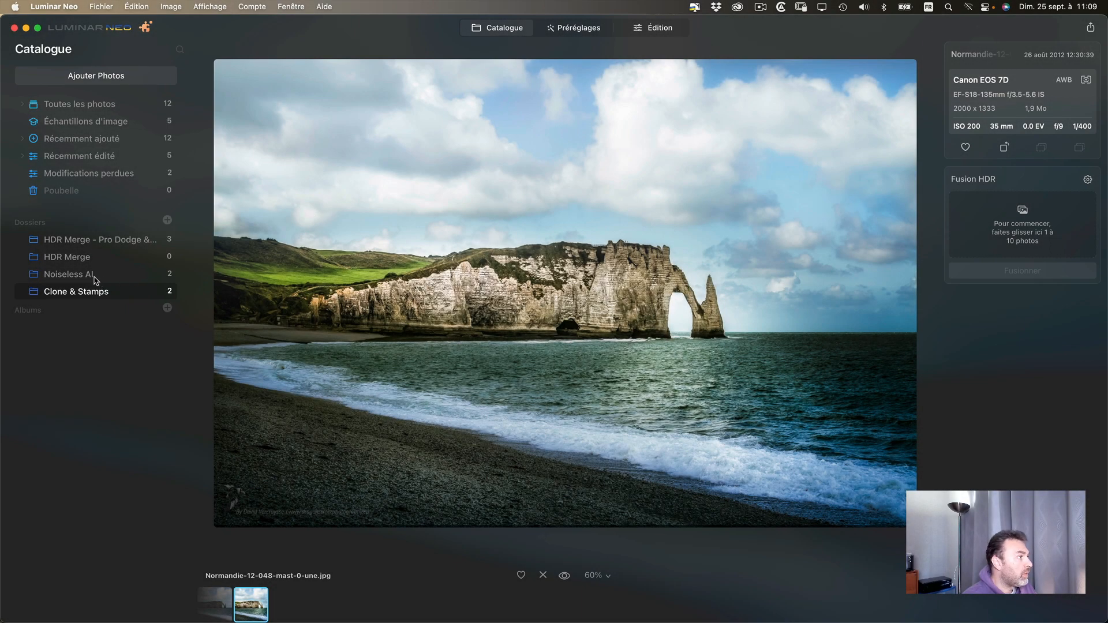
click(95, 277)
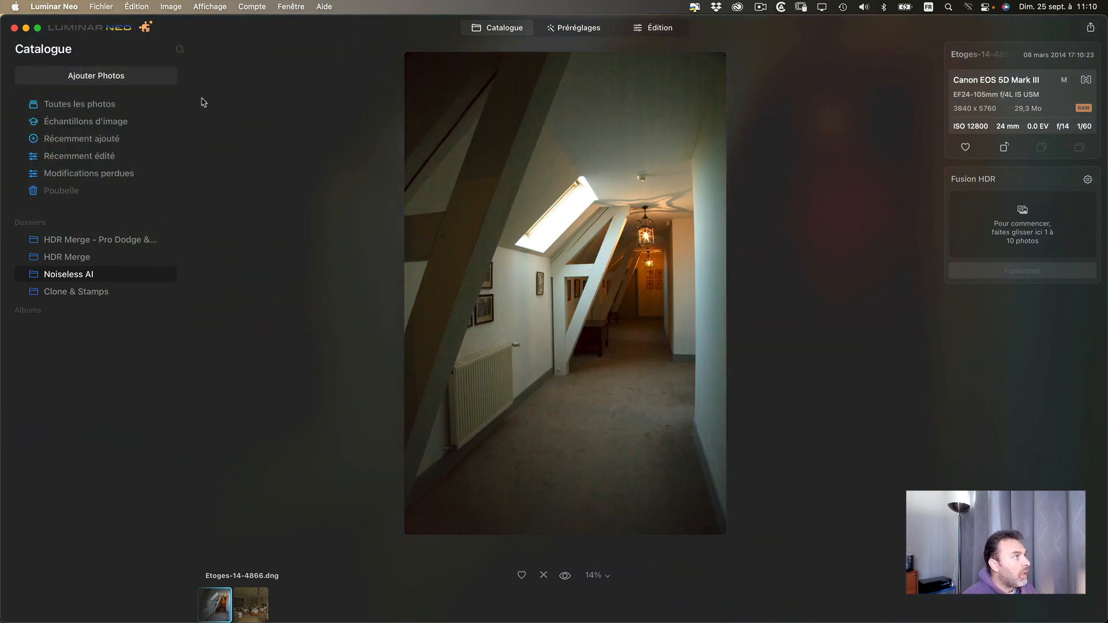
click(146, 29)
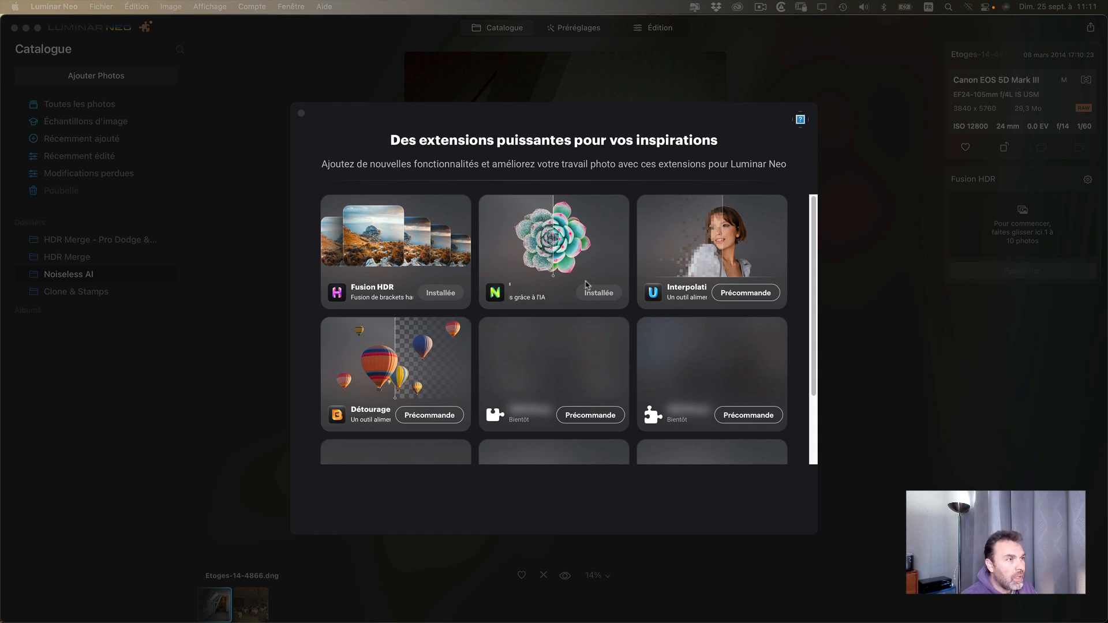
click(301, 113)
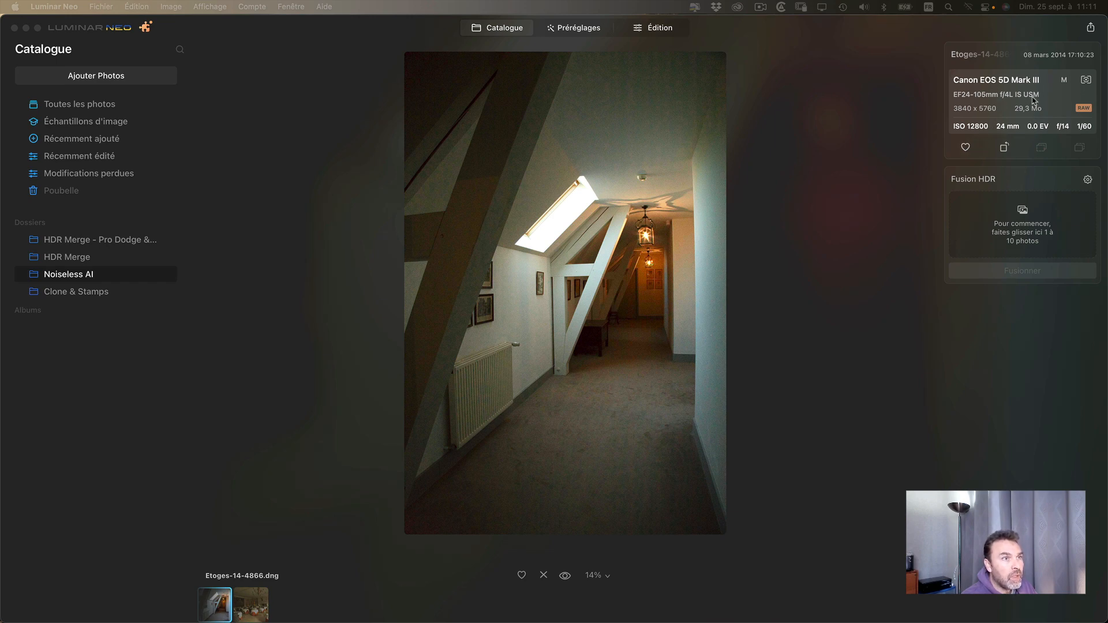
- Examine the noise at 100% in the attic corridor photo and in the dining room photo Etoges-14-4912.dng
double_click(601, 281)
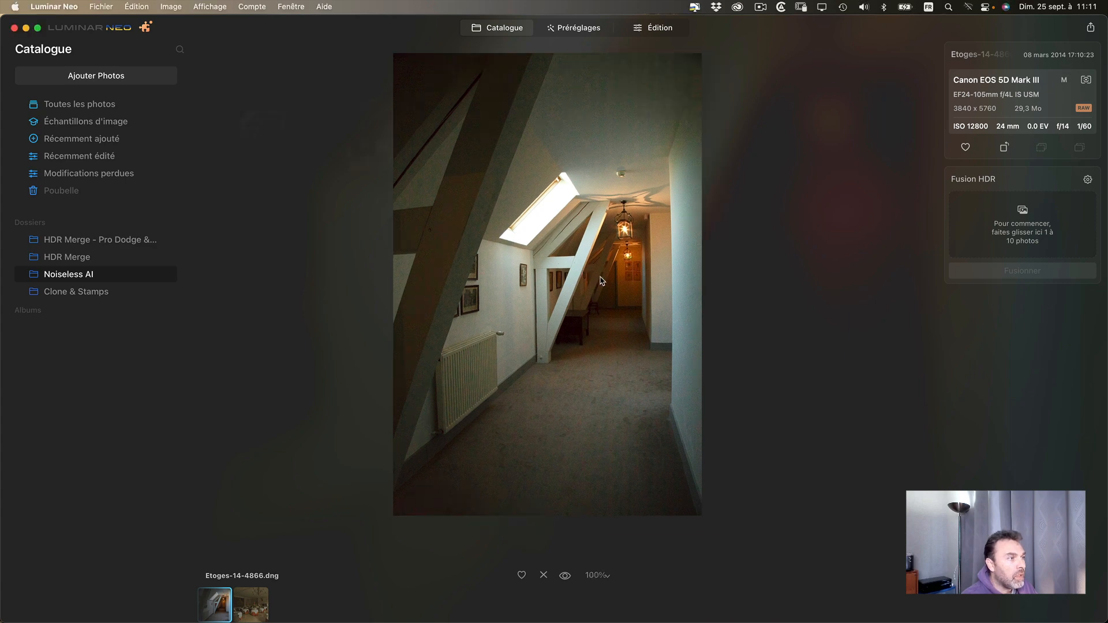
double_click(275, 145)
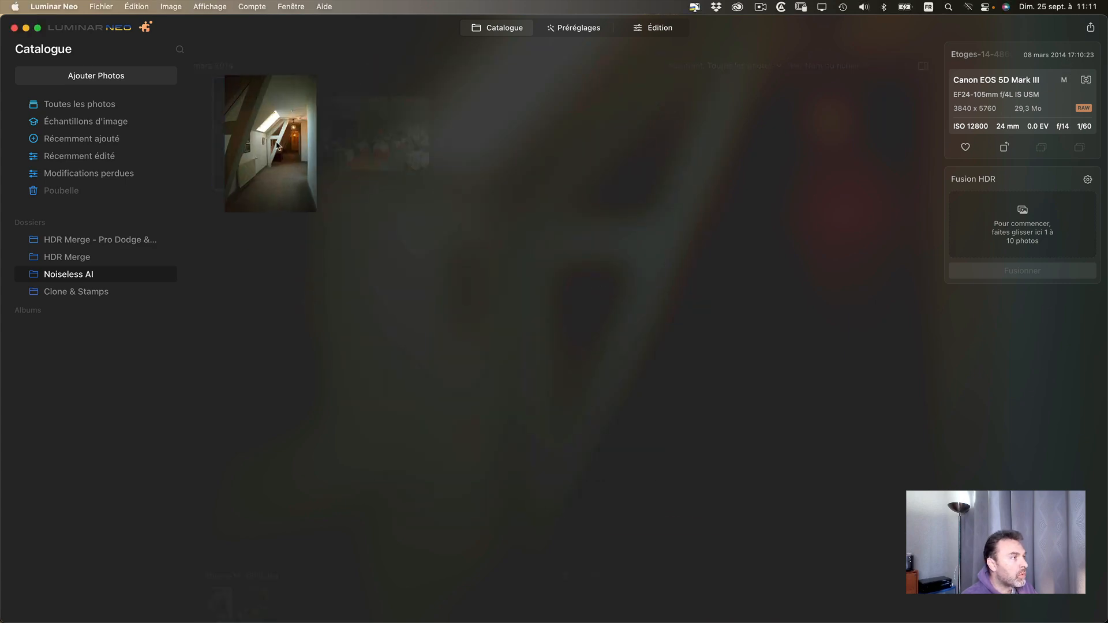
click(598, 261)
drag(709, 343, 428, 279)
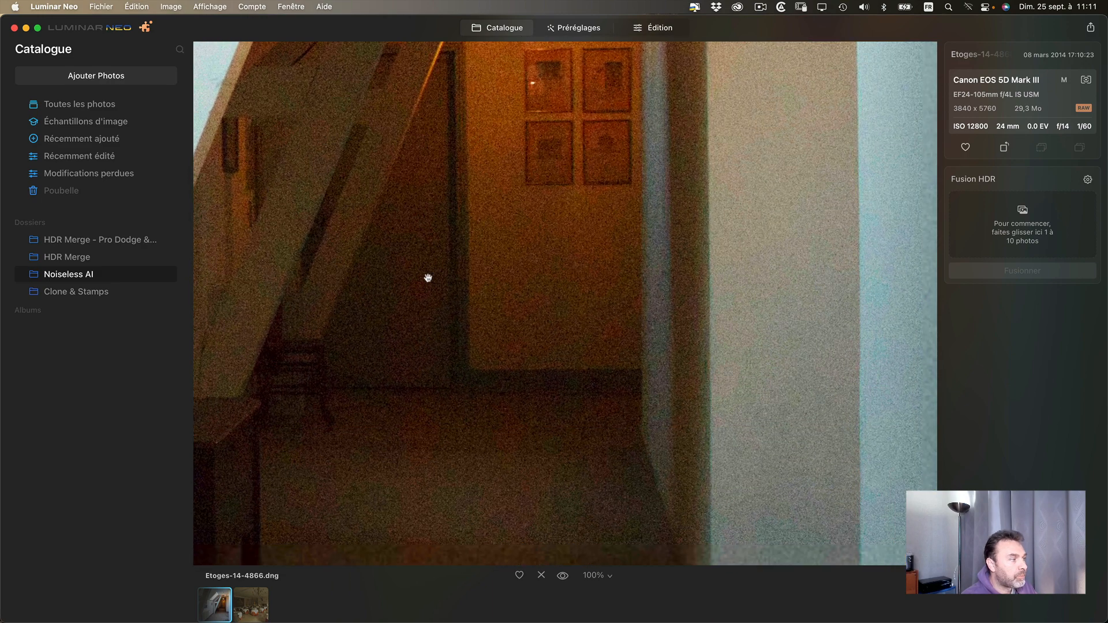
click(260, 601)
click(625, 319)
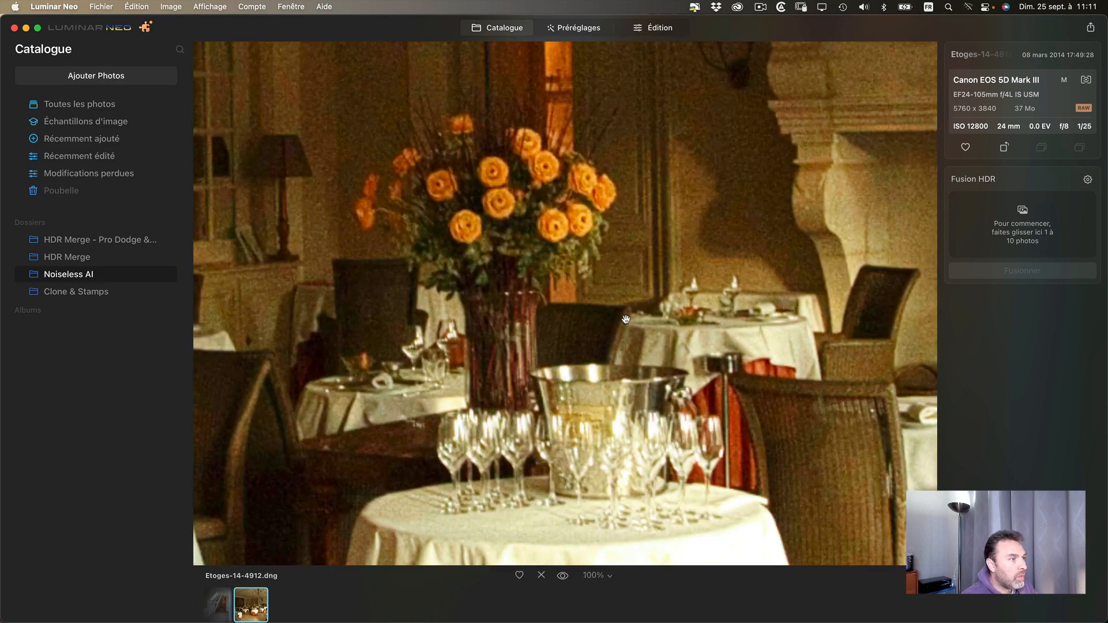
drag(508, 225, 431, 255)
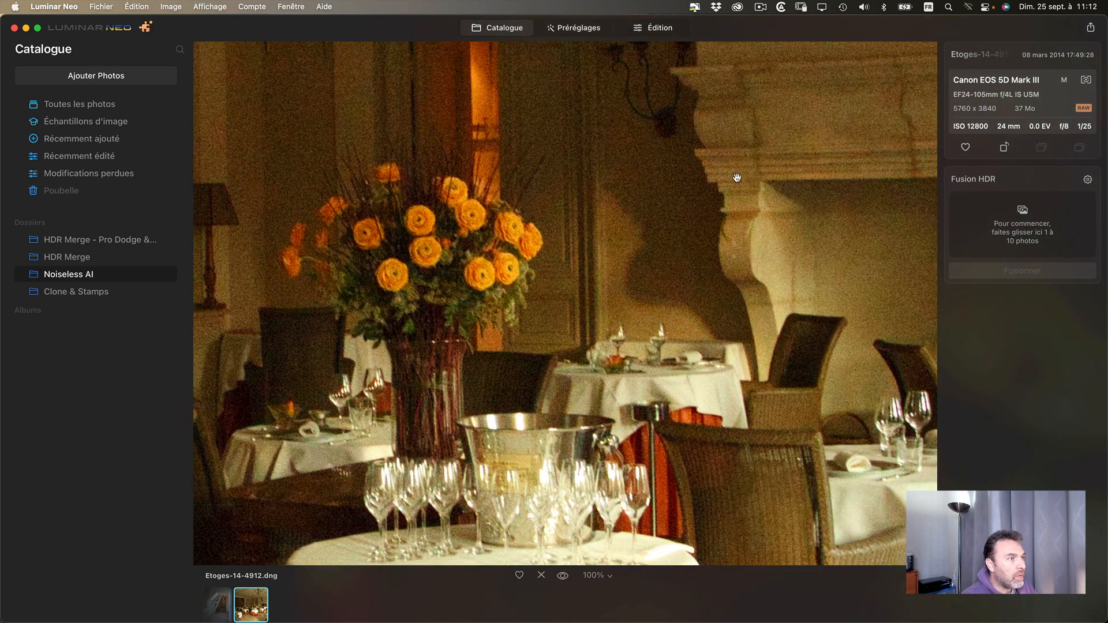
drag(735, 178, 668, 329)
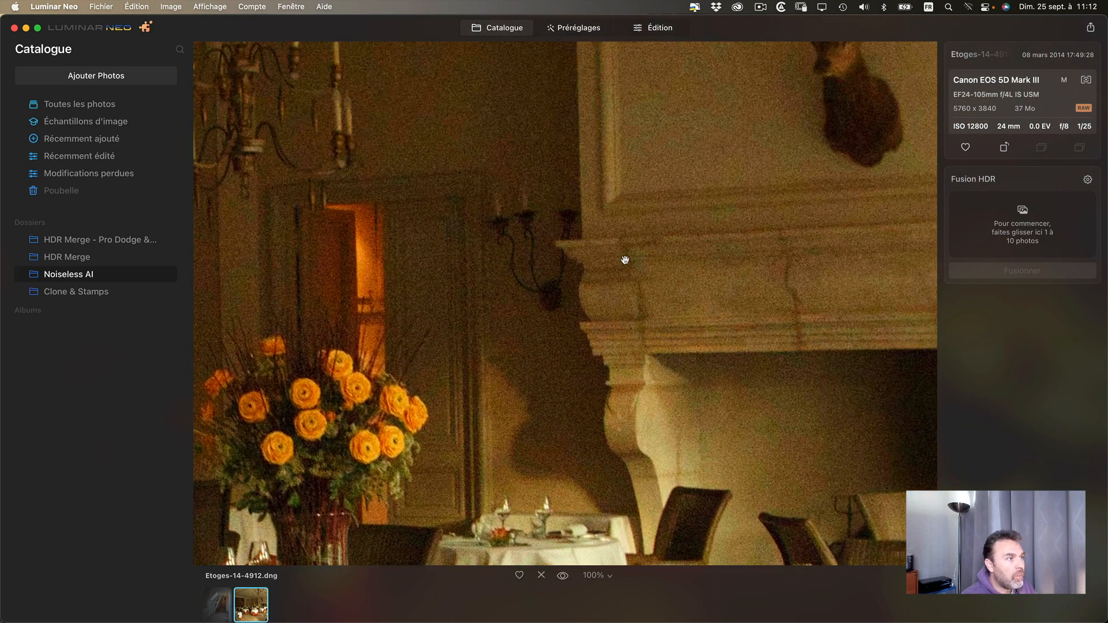
- Open Etoges-14-4866.dng for editing and apply the Sans bruit extension at the Supérieure level
click(229, 605)
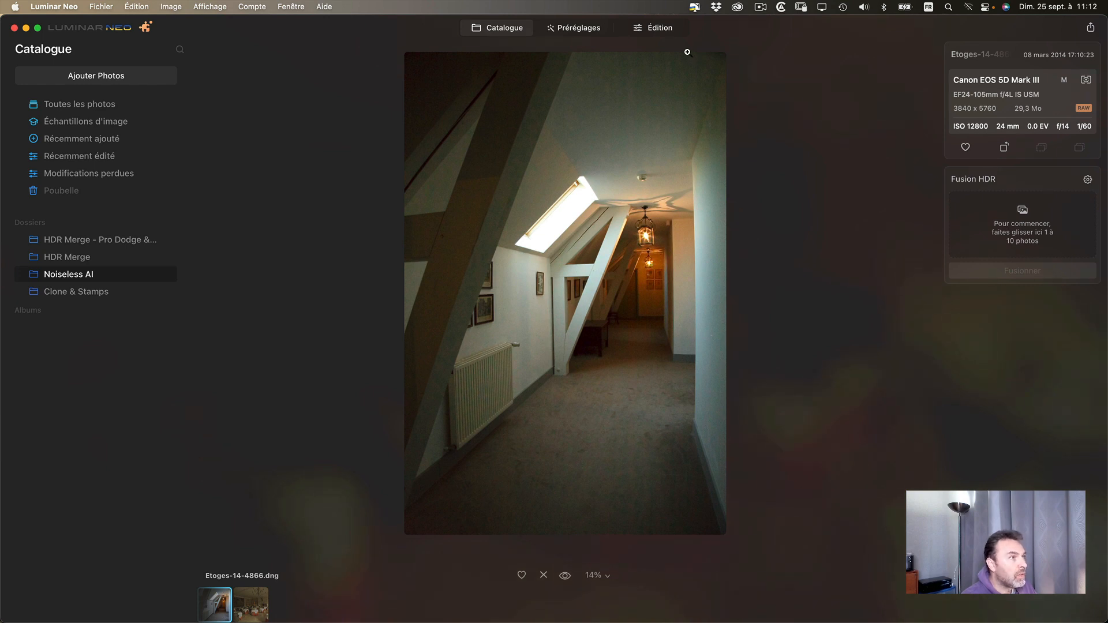
click(660, 29)
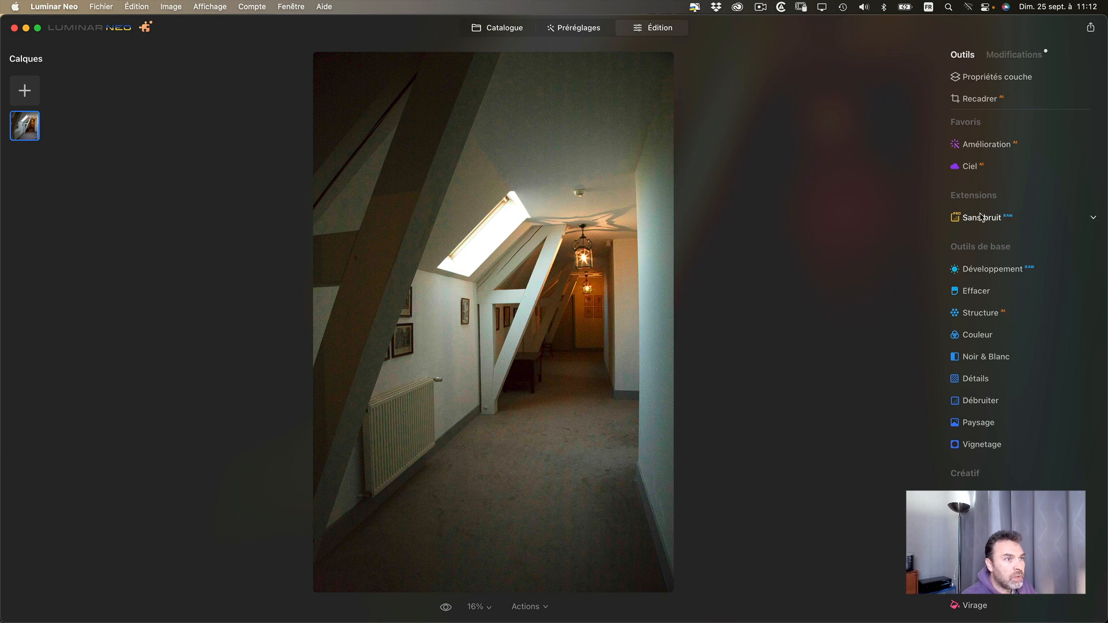
click(1091, 220)
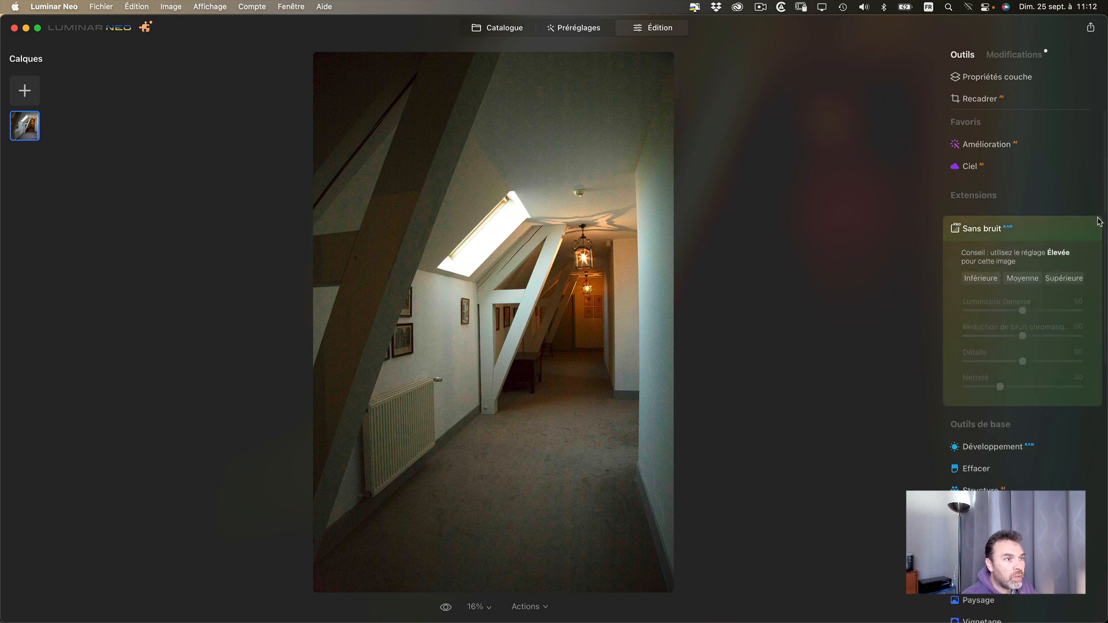
click(515, 285)
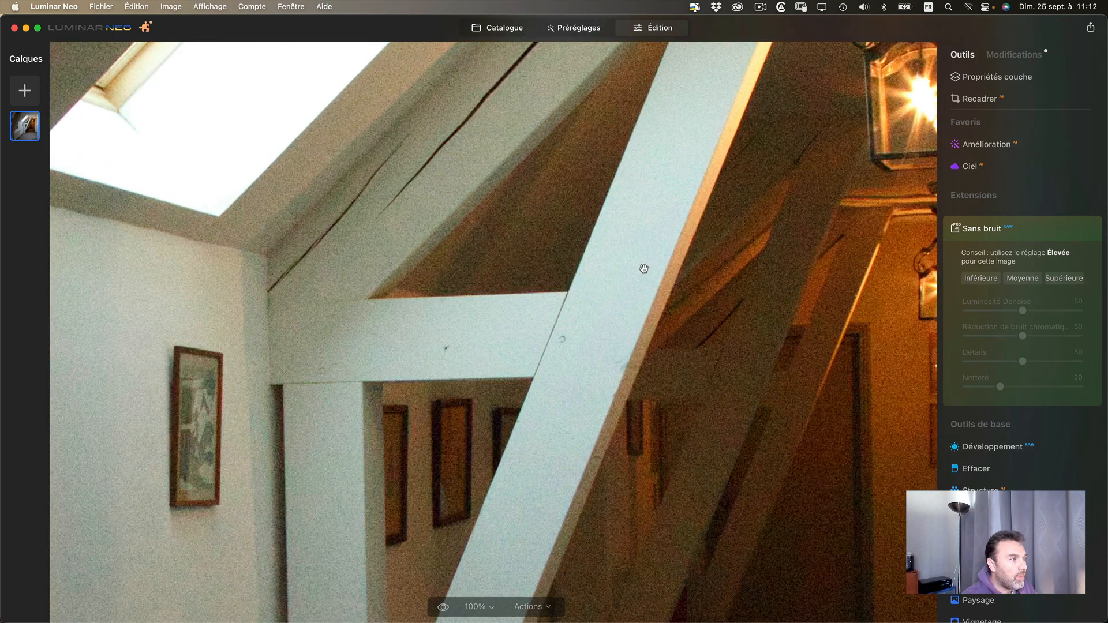
drag(640, 265, 539, 289)
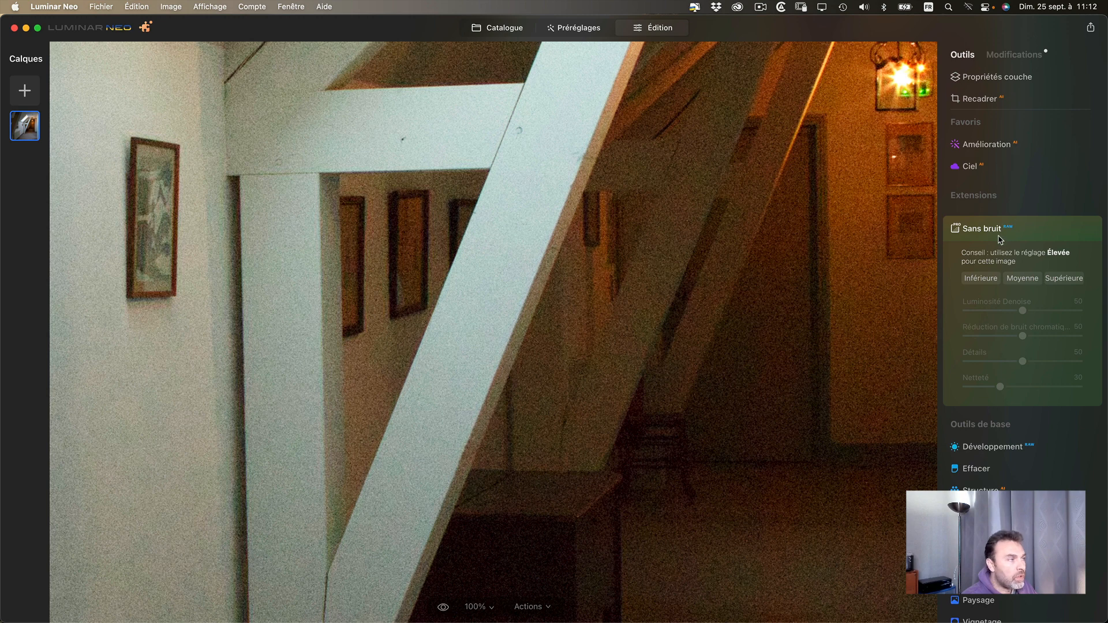
click(1064, 279)
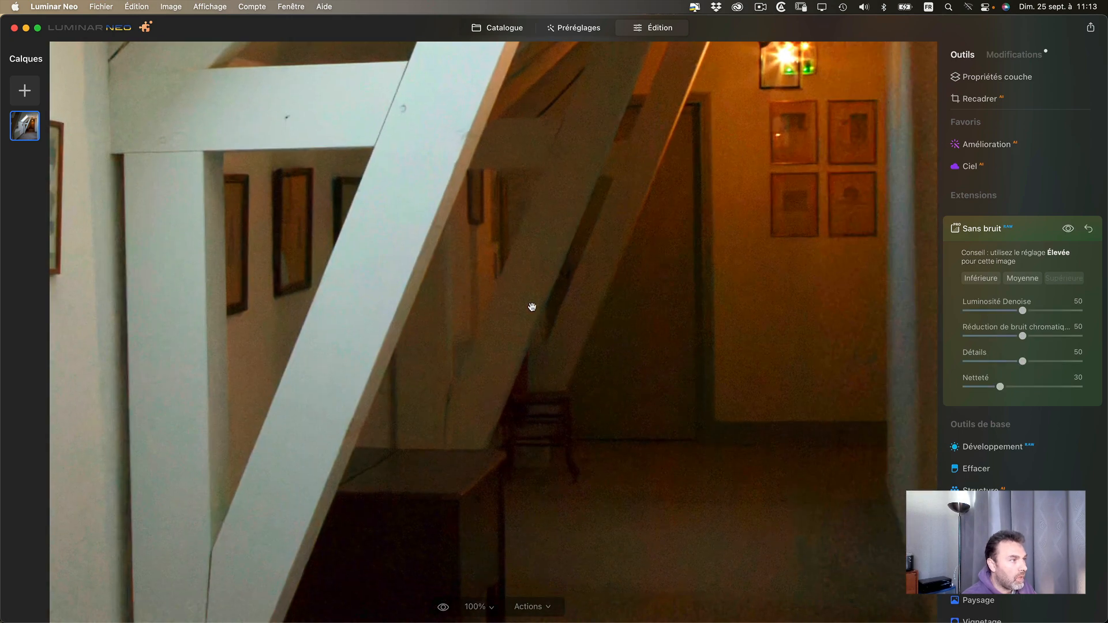
- Compare the photo with and without Sans bruit on the pale wall and picture frames beside the beams
drag(531, 306, 514, 336)
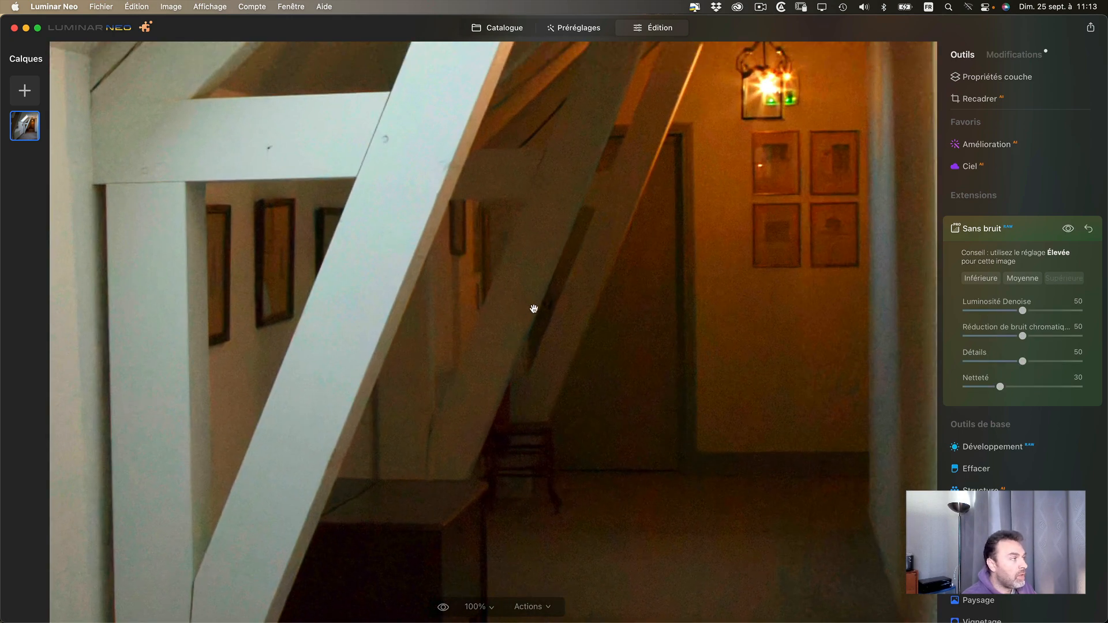
drag(384, 280, 802, 329)
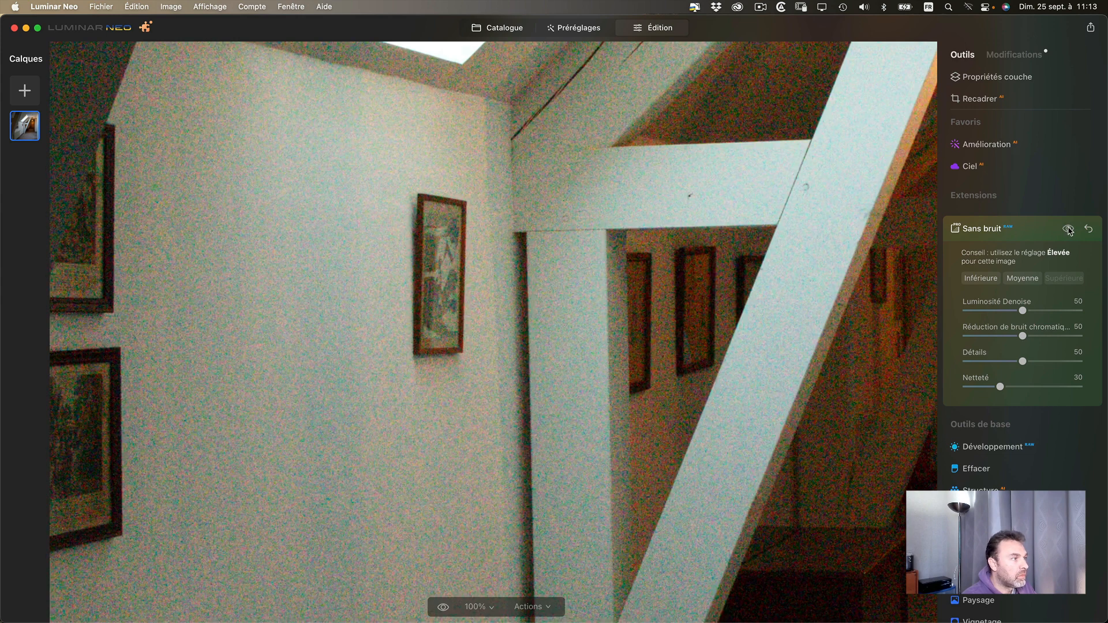
click(1068, 229)
click(1068, 230)
click(1068, 229)
click(1068, 229)
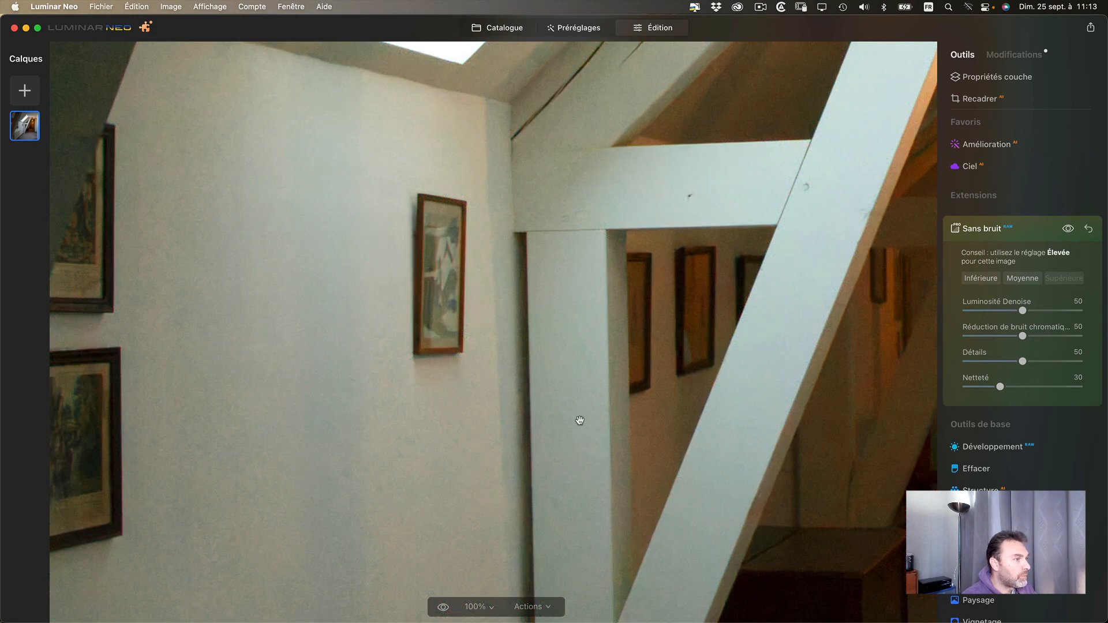
- Compare the photo with and without Sans bruit in the dark corridor around the door and lantern
drag(580, 420, 170, 386)
drag(635, 390, 466, 398)
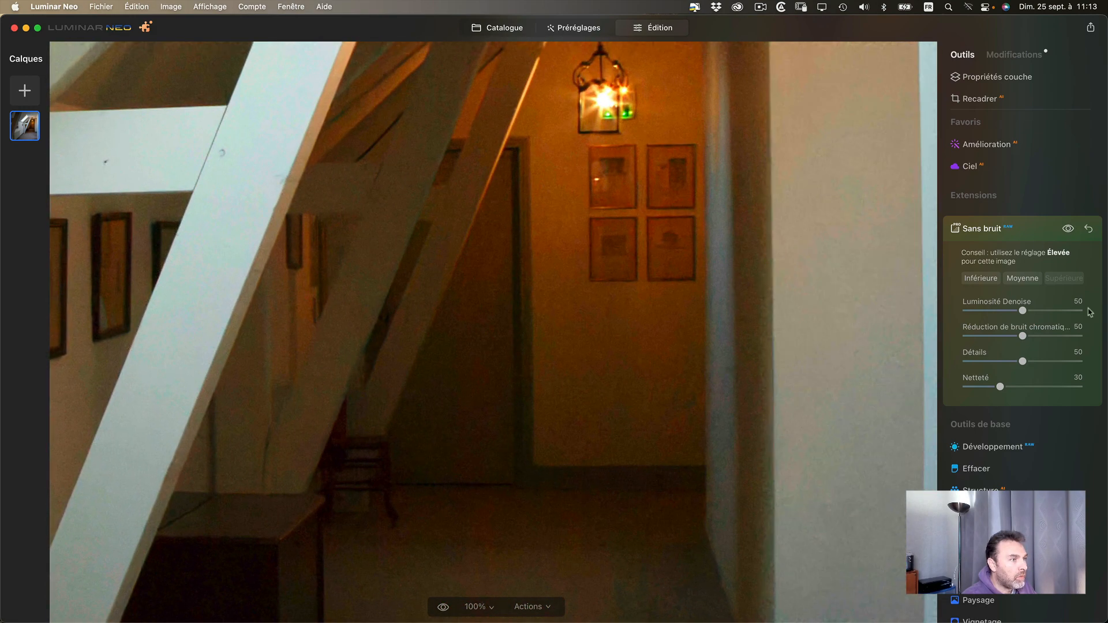
click(1068, 229)
click(1069, 230)
click(1069, 230)
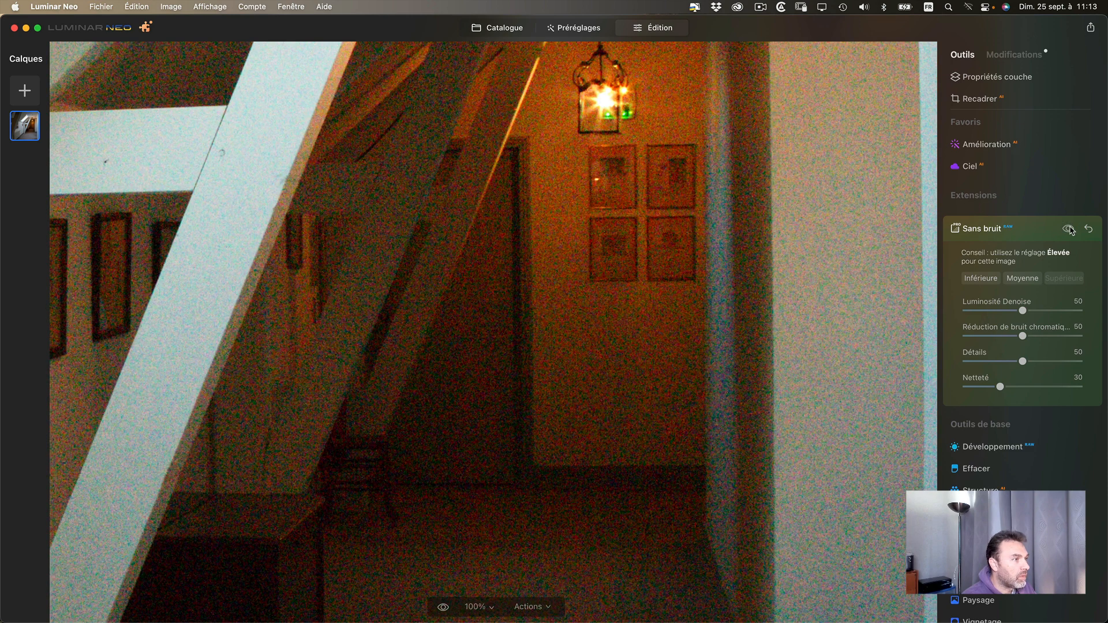
click(1069, 229)
- Compare the photo with and without Sans bruit around the radiator, and check the whole image
drag(574, 227, 804, 363)
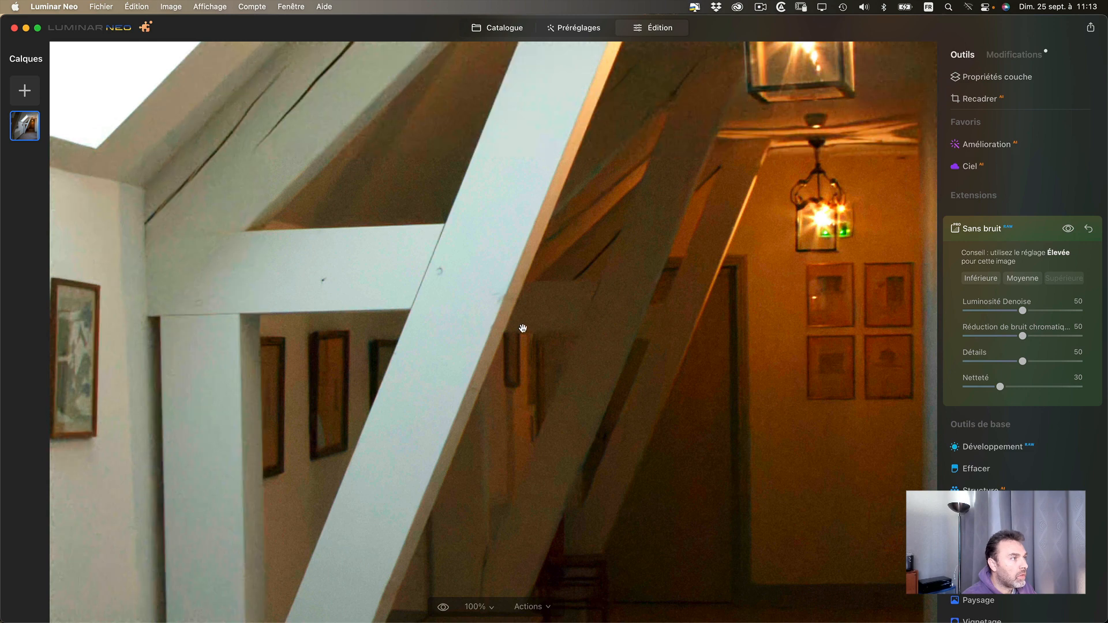
click(523, 328)
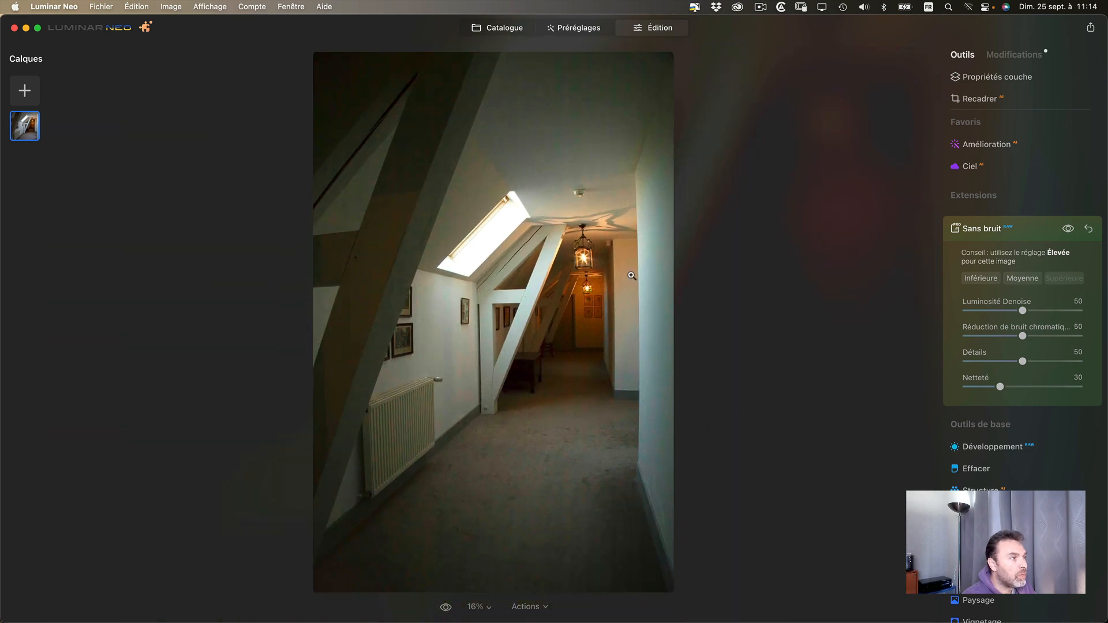
click(409, 386)
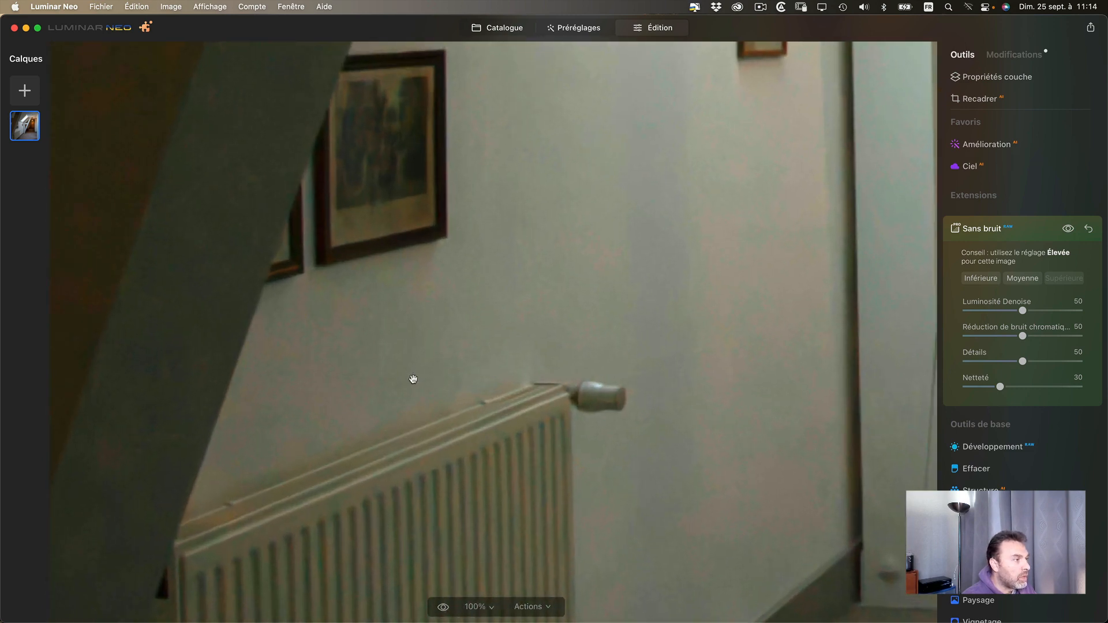
click(1071, 230)
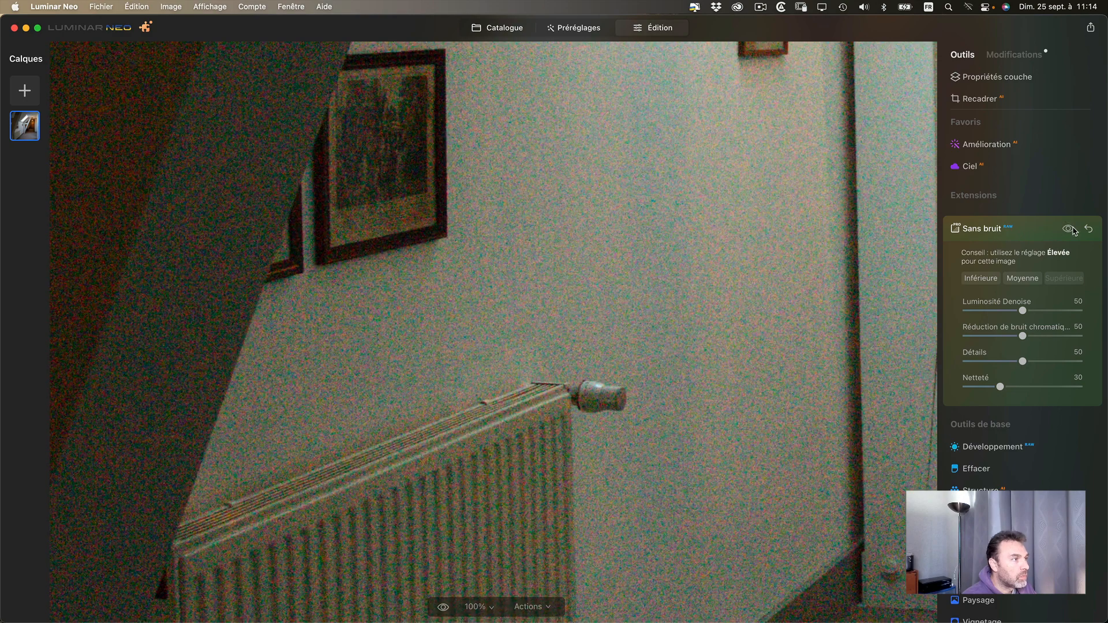
click(1068, 229)
drag(776, 240, 278, 376)
drag(658, 299, 362, 348)
click(555, 281)
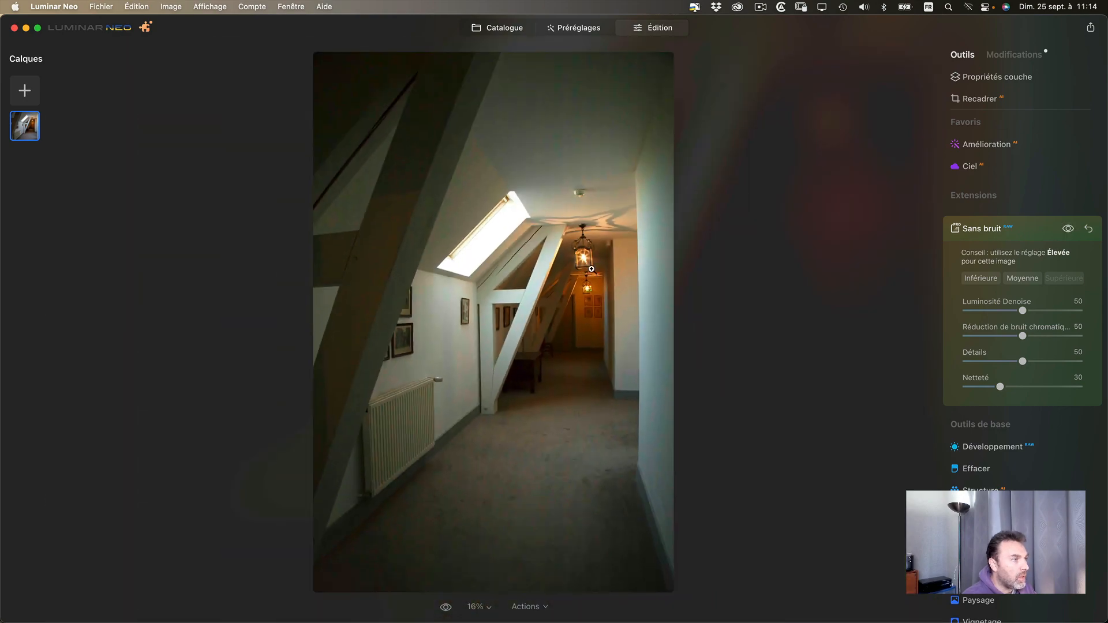
- Try the Inférieure level of Sans bruit on the beams and corridor, and return to Supérieure
click(530, 304)
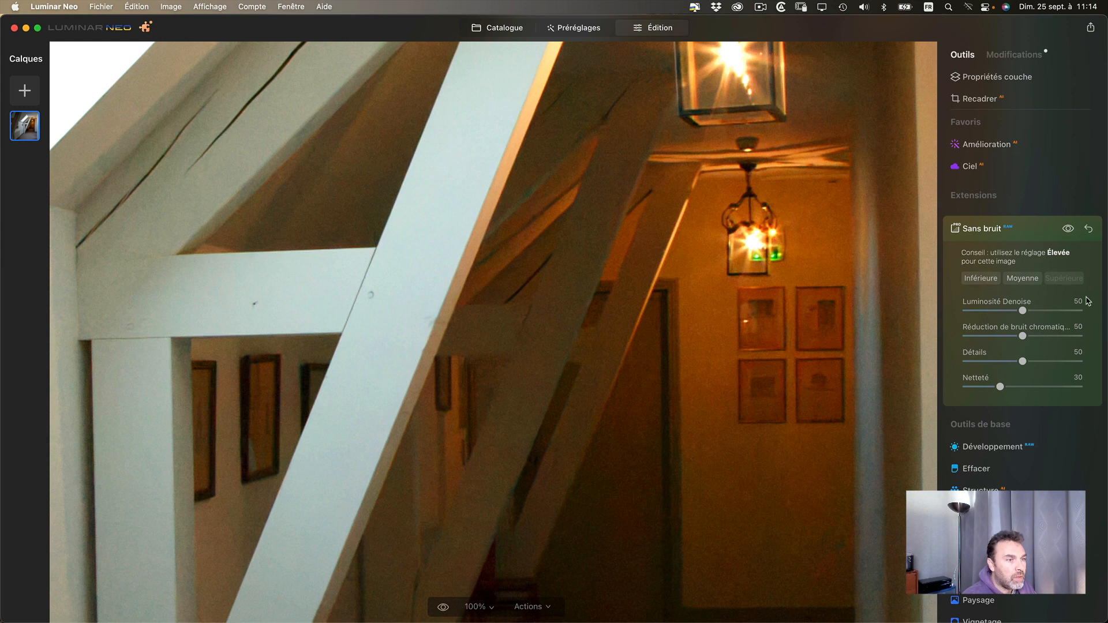
click(986, 281)
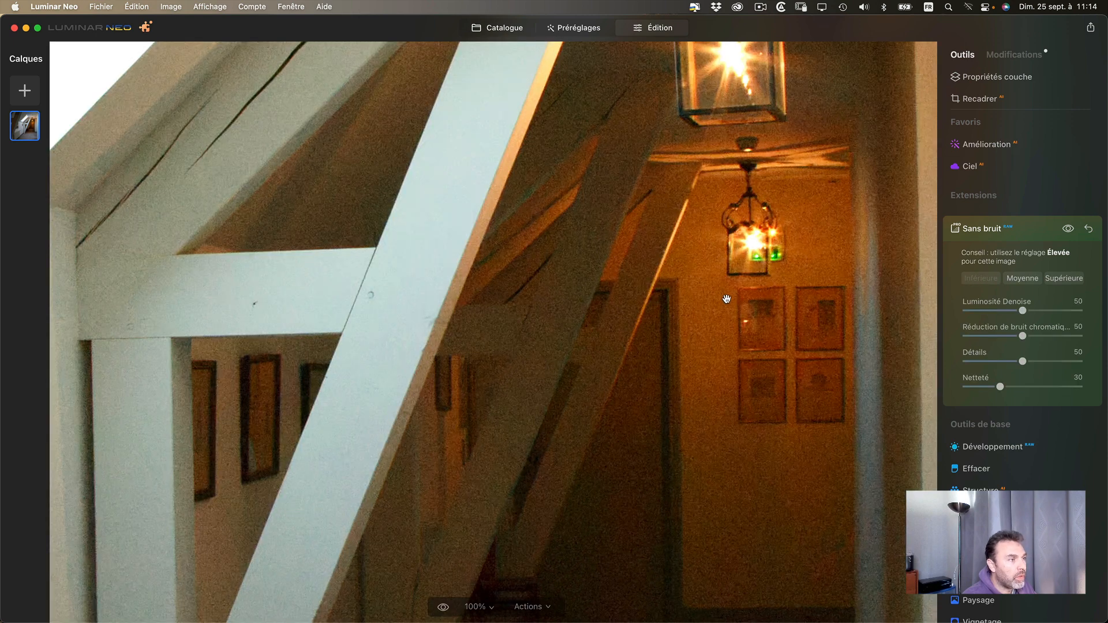
drag(512, 405, 529, 381)
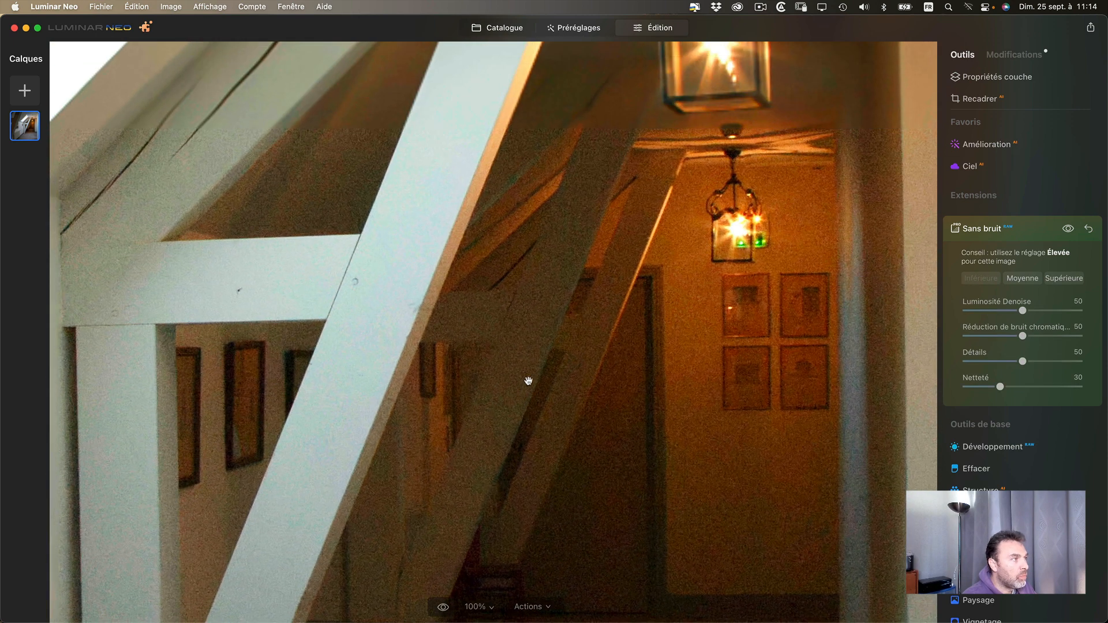
click(1065, 279)
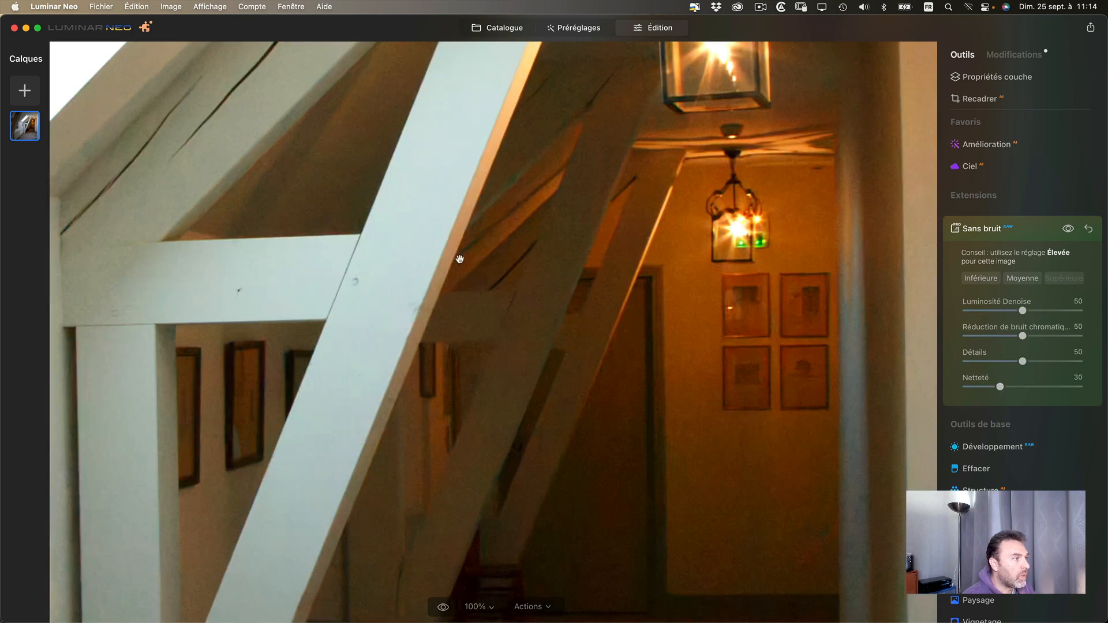
- Inspect the Supérieure noise reduction across the skylight, beams and corridor, toggling its preview for comparison
drag(329, 279, 459, 326)
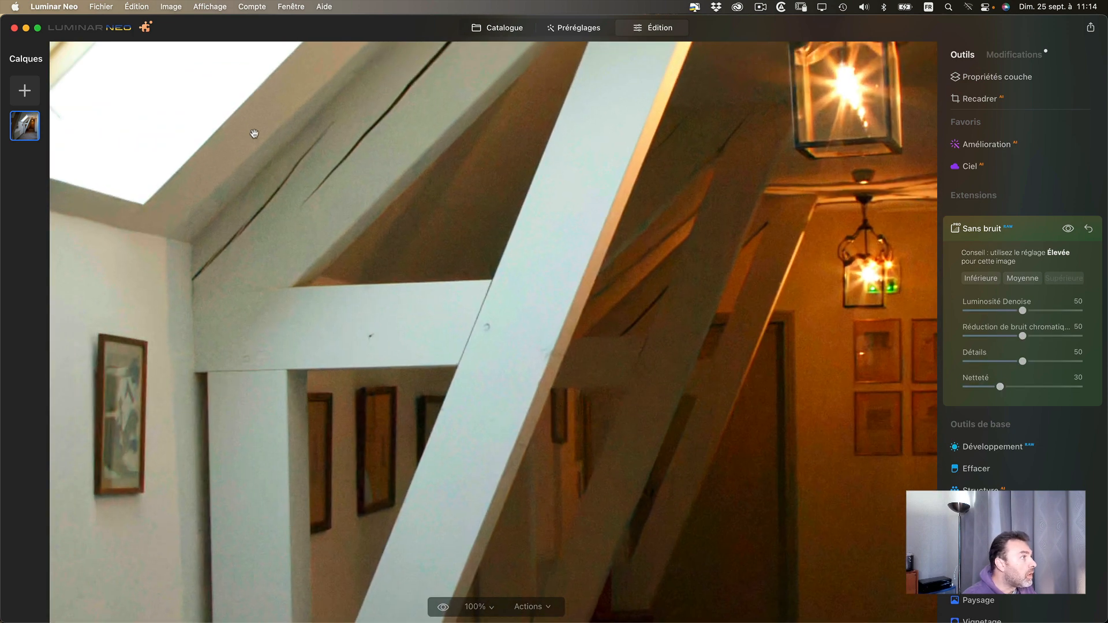
drag(208, 187, 208, 171)
drag(427, 458, 315, 366)
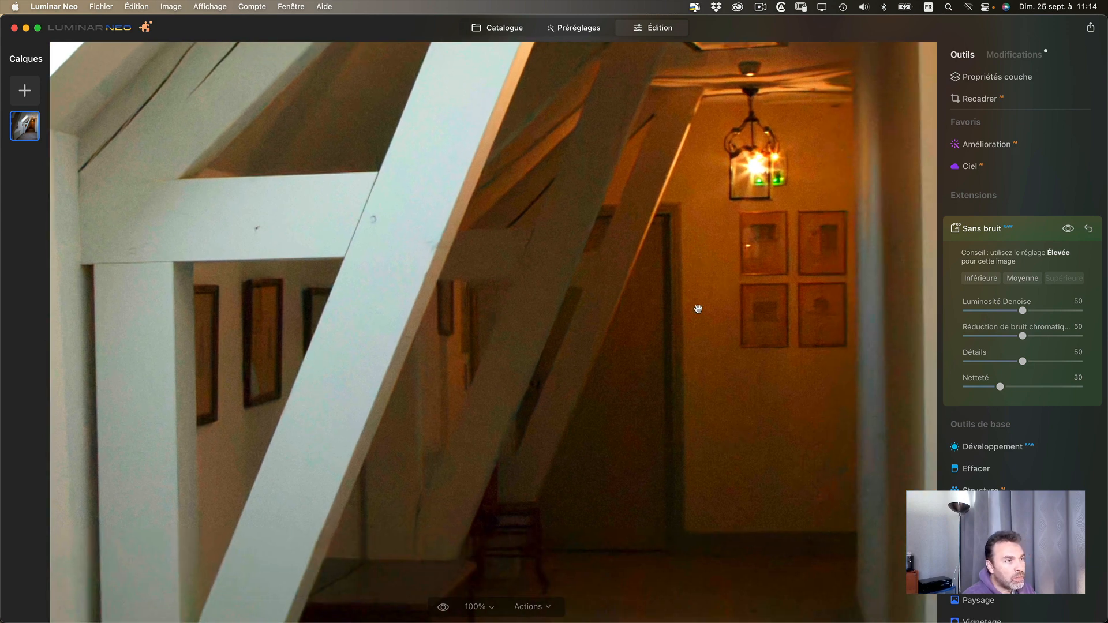
drag(783, 459, 650, 396)
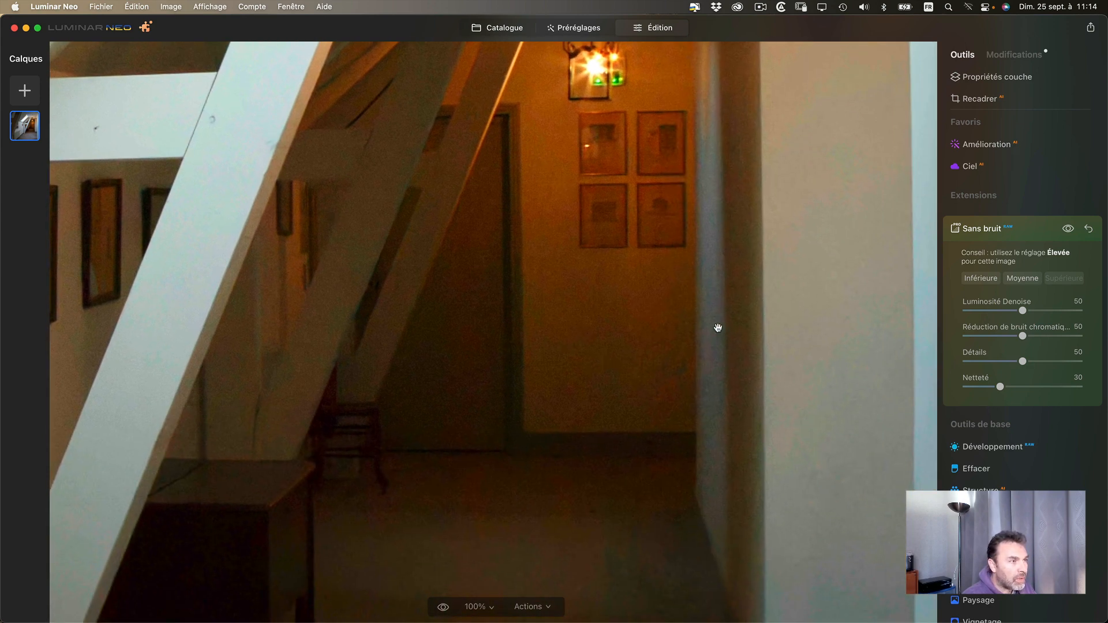
drag(534, 316, 668, 351)
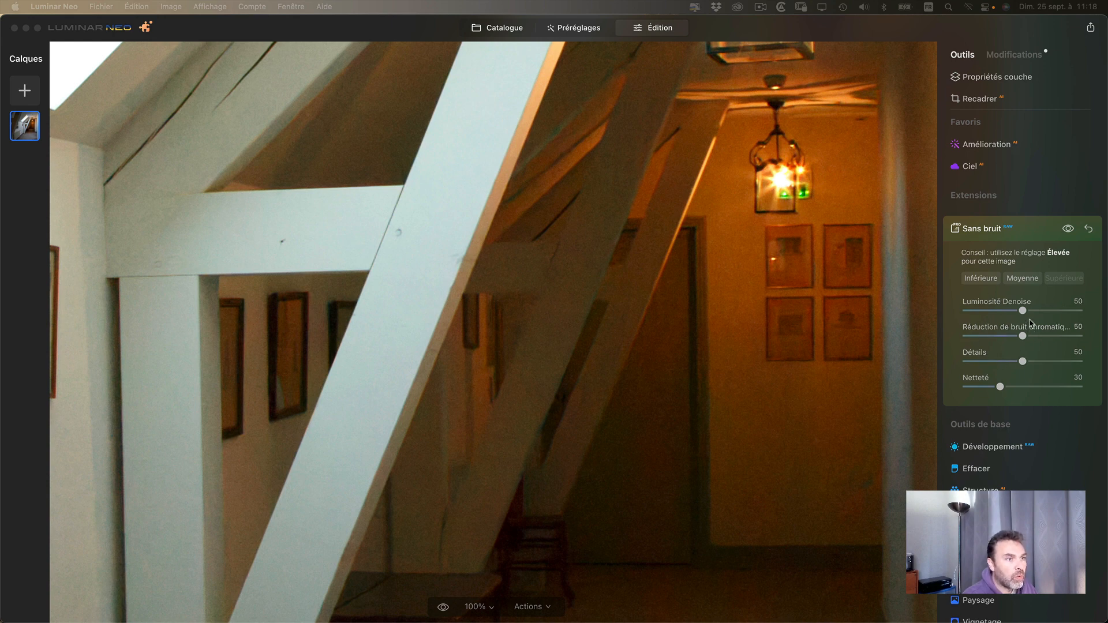
click(1069, 230)
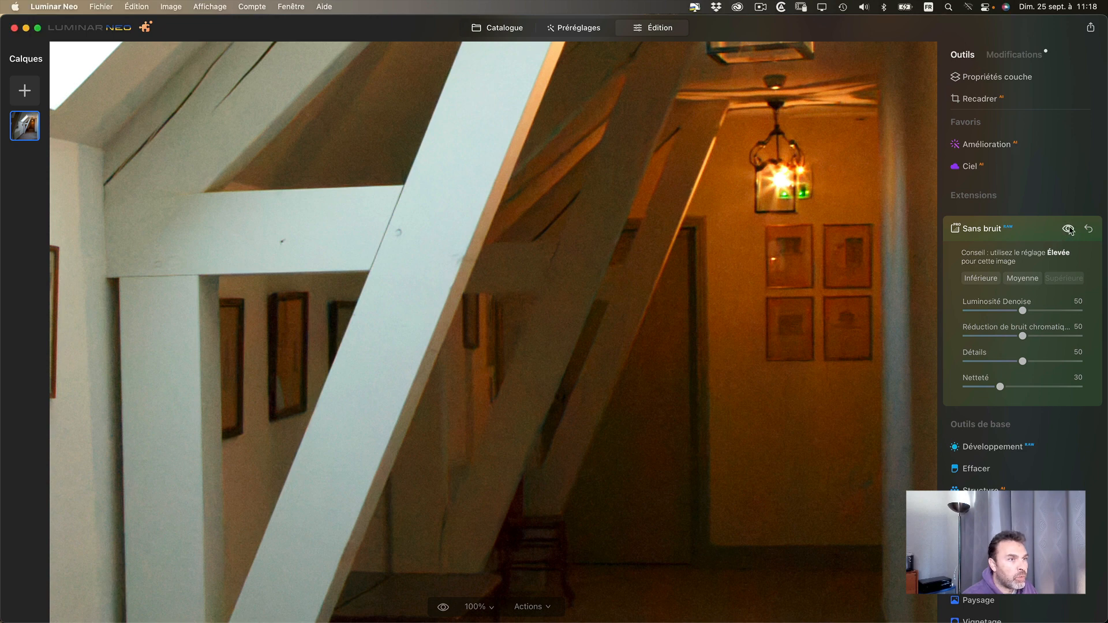
- Compare the photo with Sans bruit off, test Réduction de bruit chromatique at 0 and 25, and set it to 65
click(1069, 229)
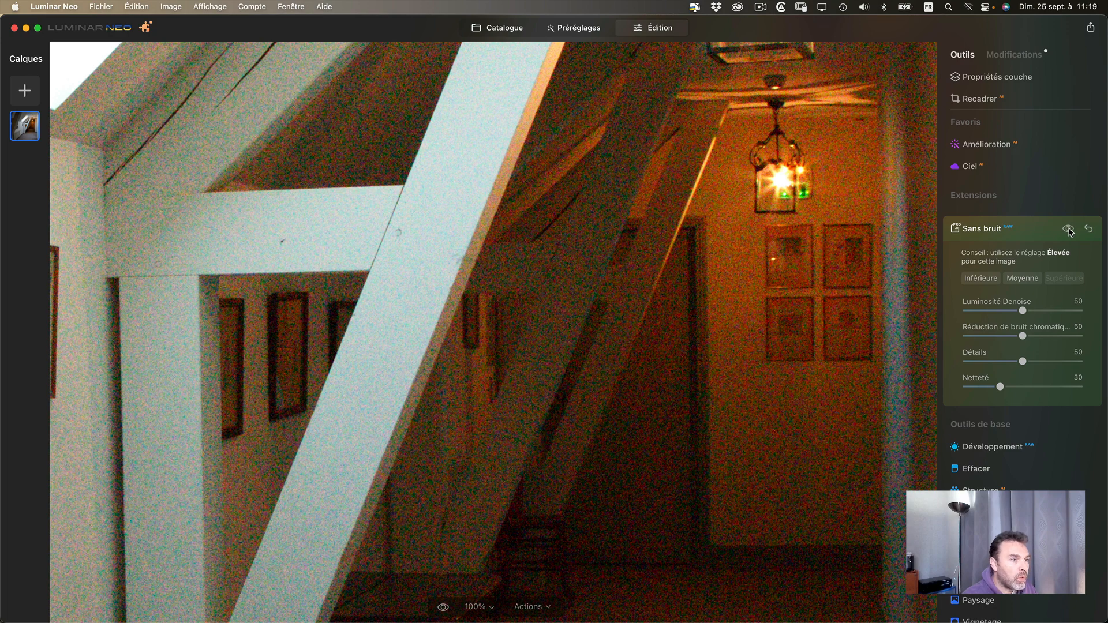
click(1069, 229)
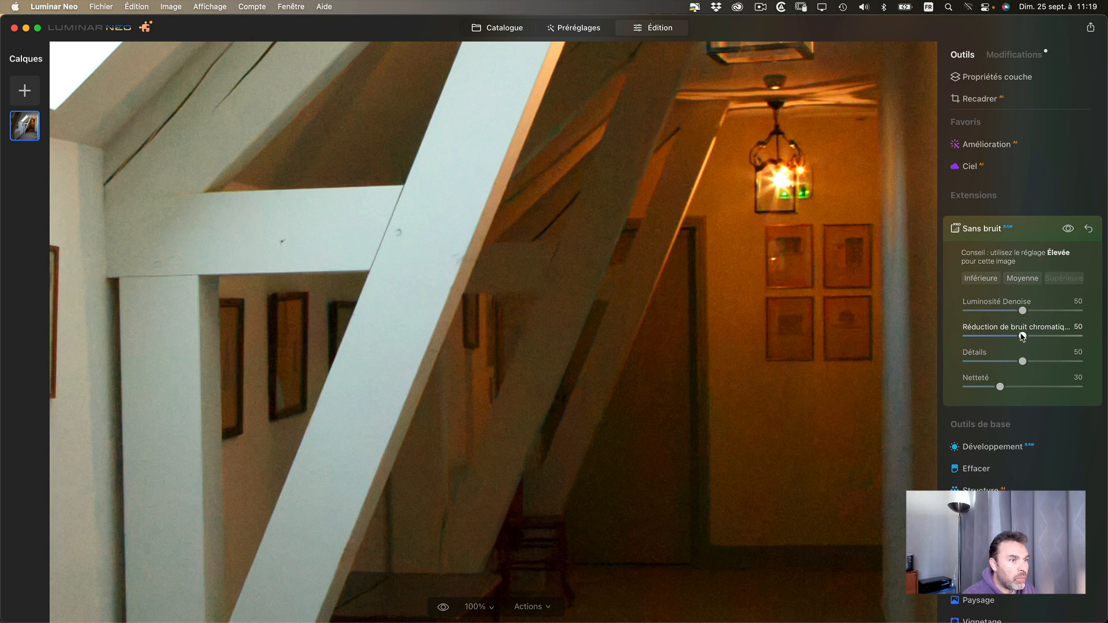
drag(1024, 337, 950, 335)
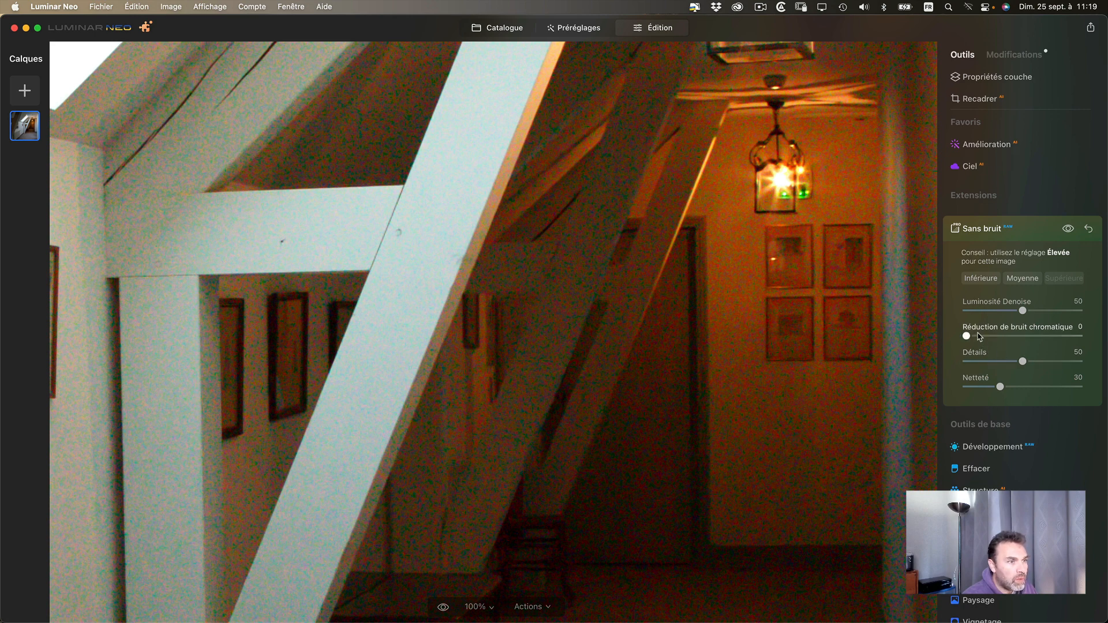
drag(980, 338, 989, 336)
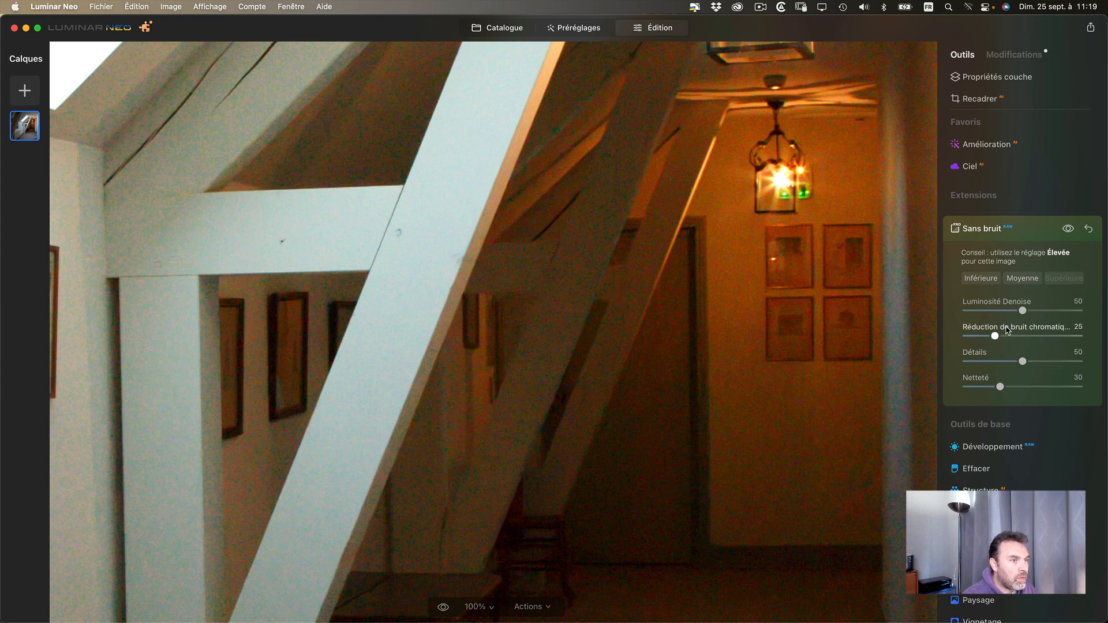
double_click(1007, 330)
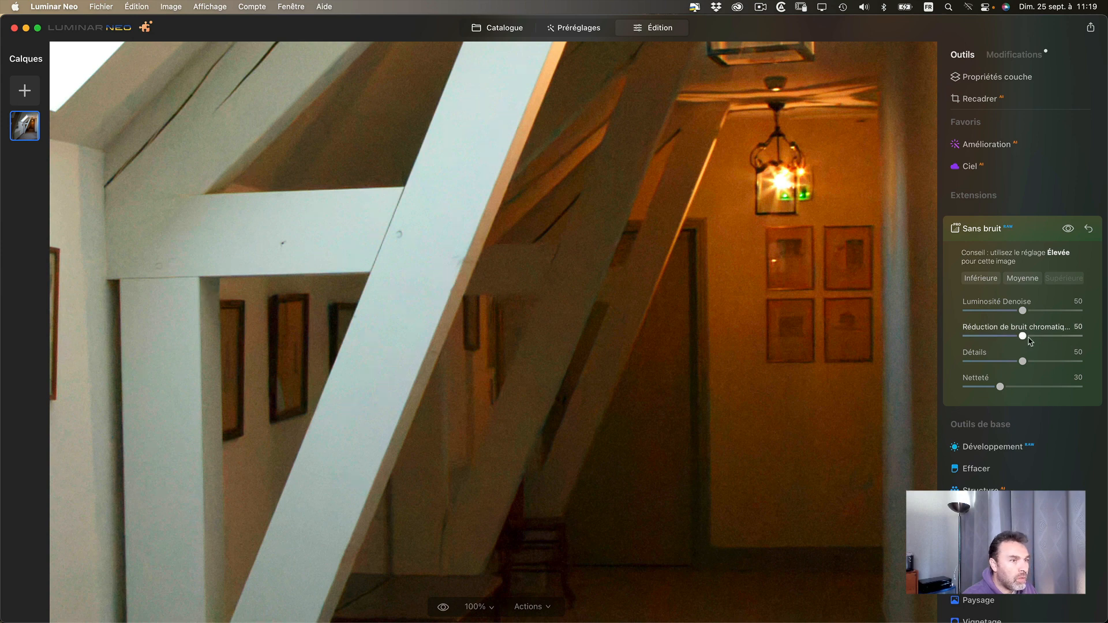
drag(1025, 337, 1040, 338)
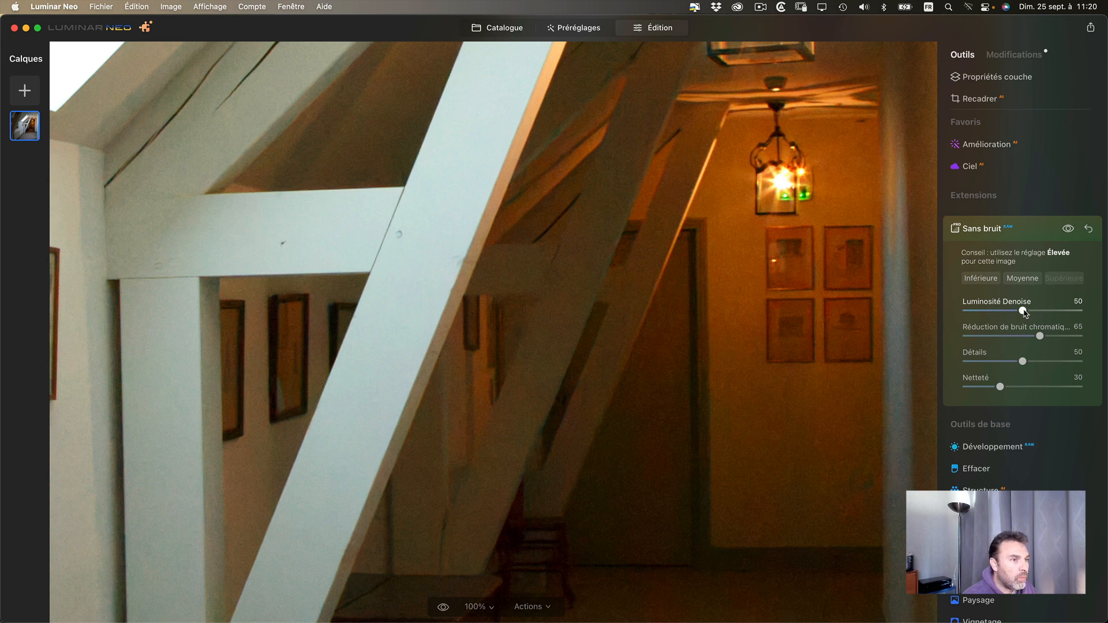
- Try Luminosité Denoise at 100 and 0 on the corridor, compare with Sans bruit off, and reset it to 50
drag(1024, 313, 1084, 312)
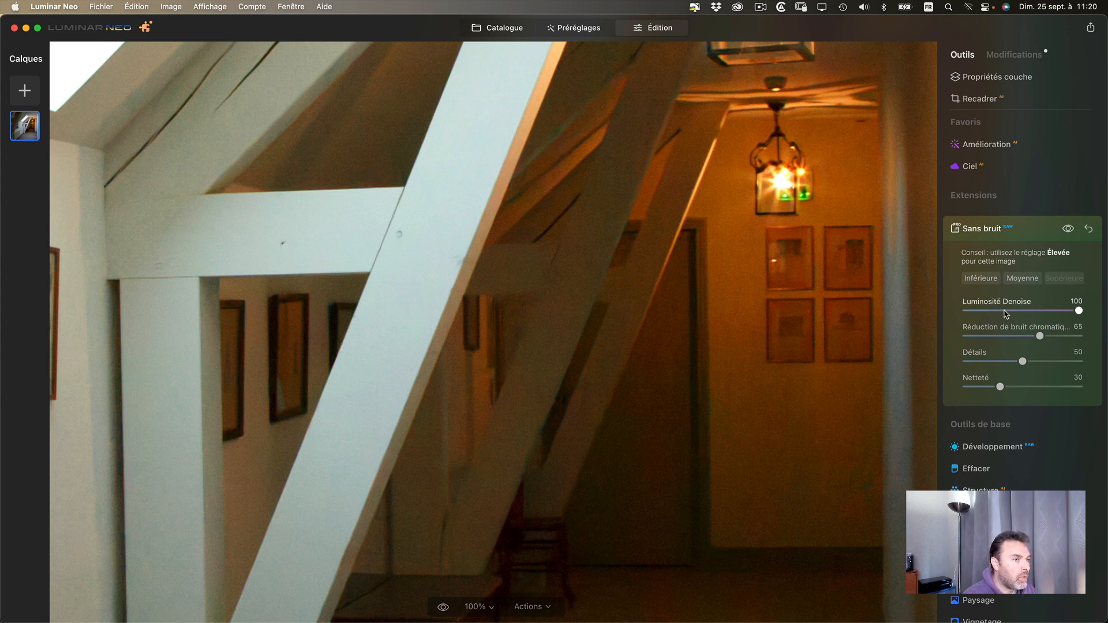
drag(1006, 314, 951, 305)
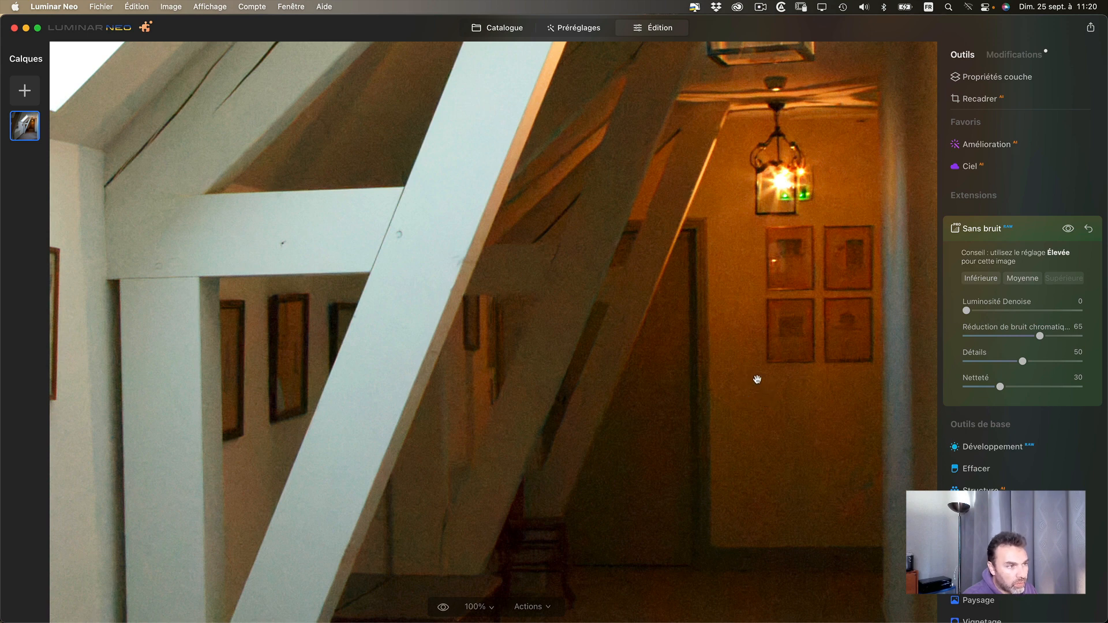
drag(757, 379, 664, 400)
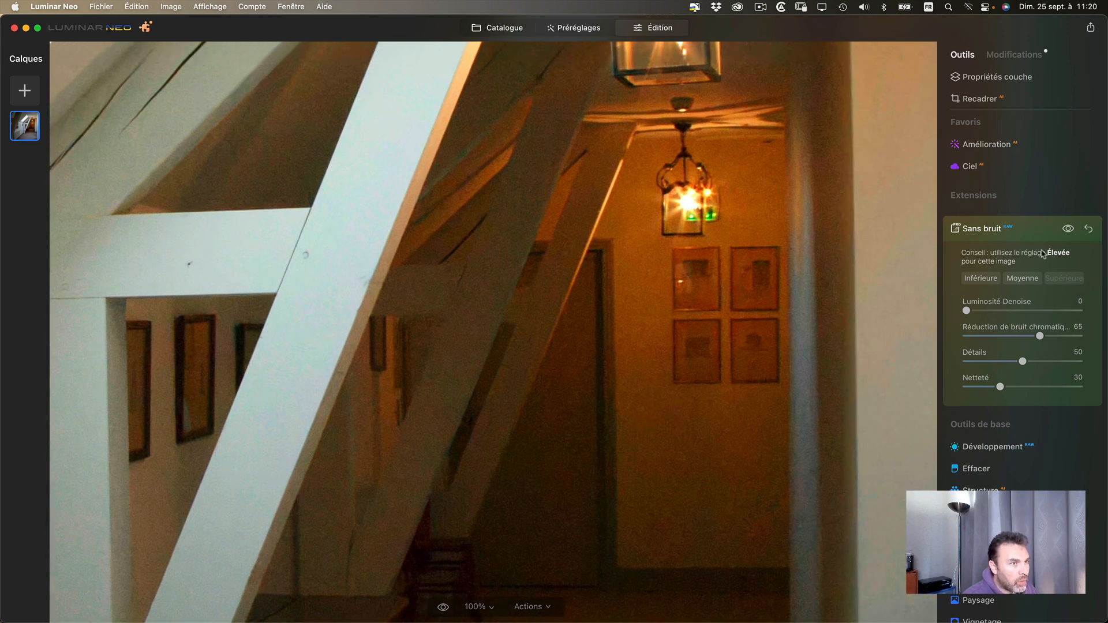
click(1068, 229)
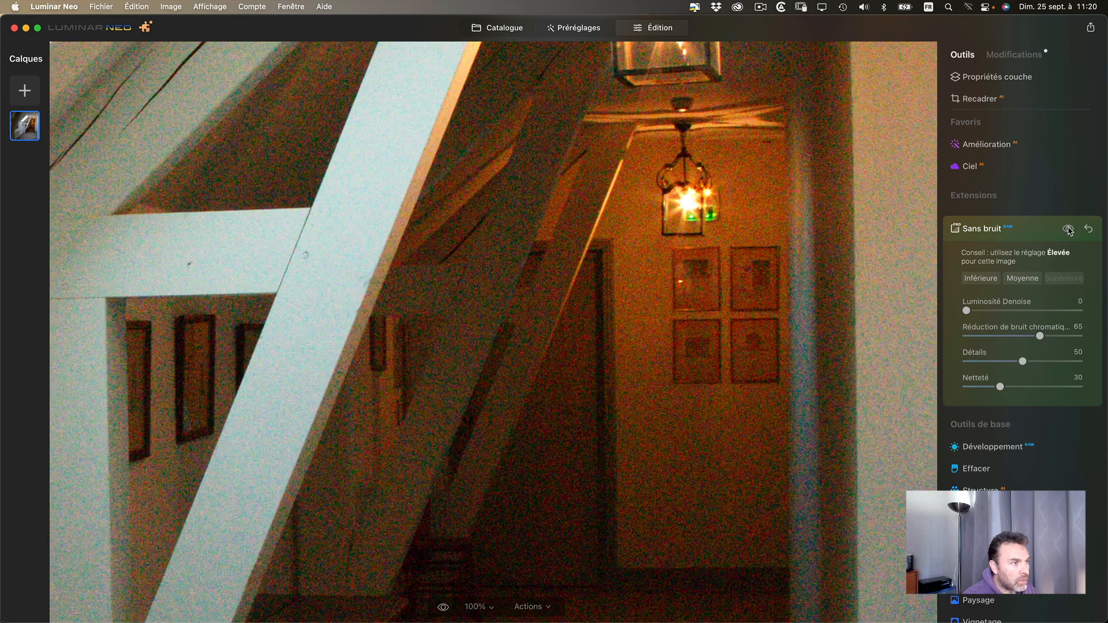
click(1068, 229)
double_click(979, 305)
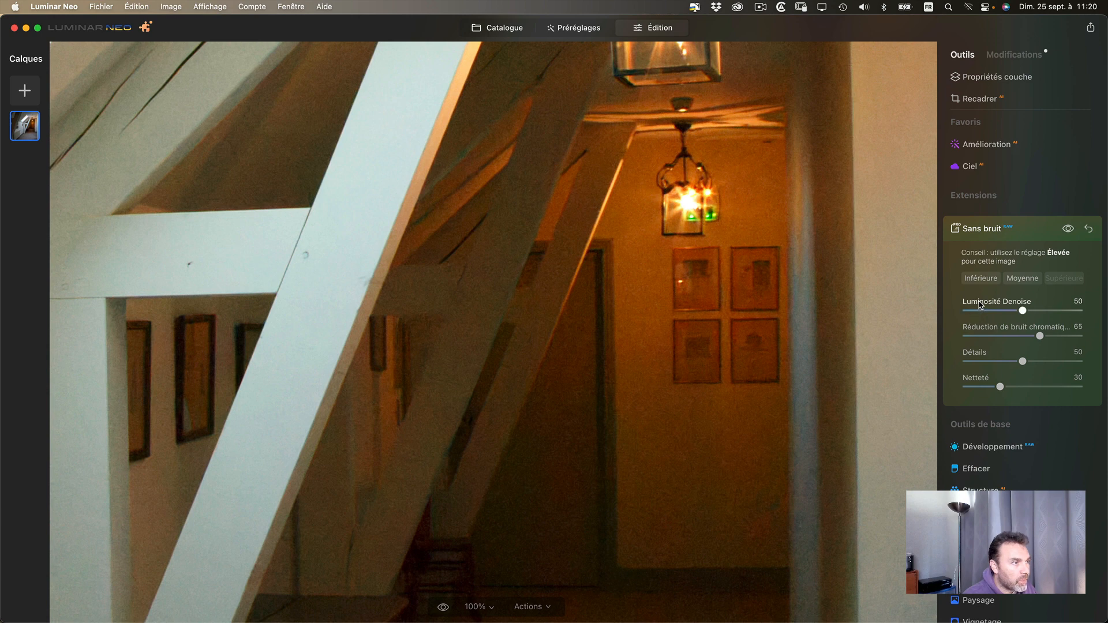
drag(1023, 311, 891, 314)
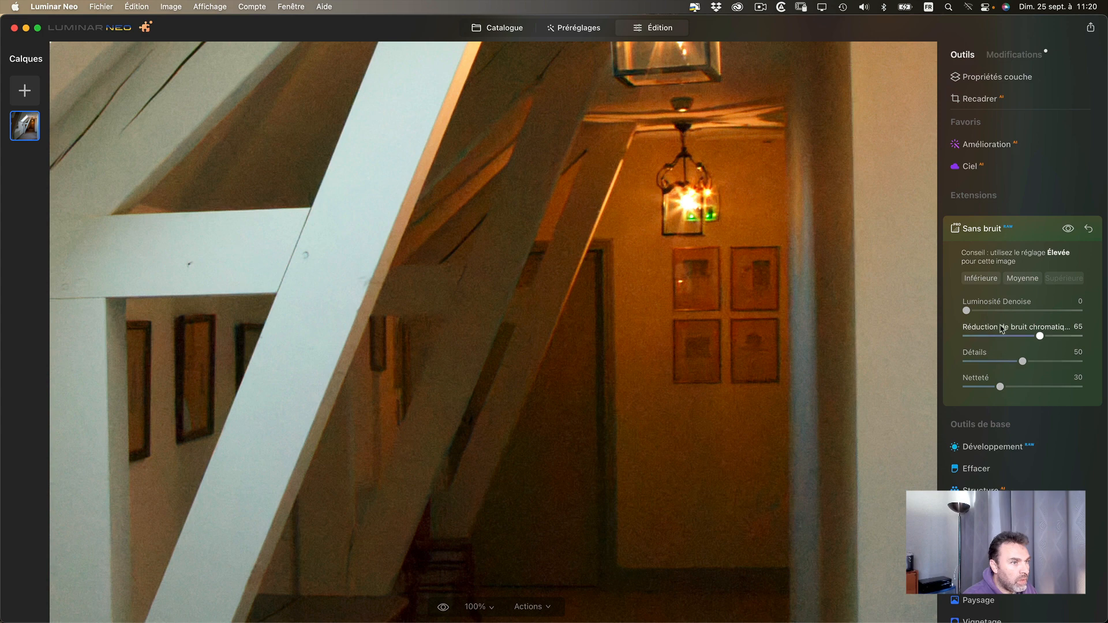
drag(966, 310, 1106, 305)
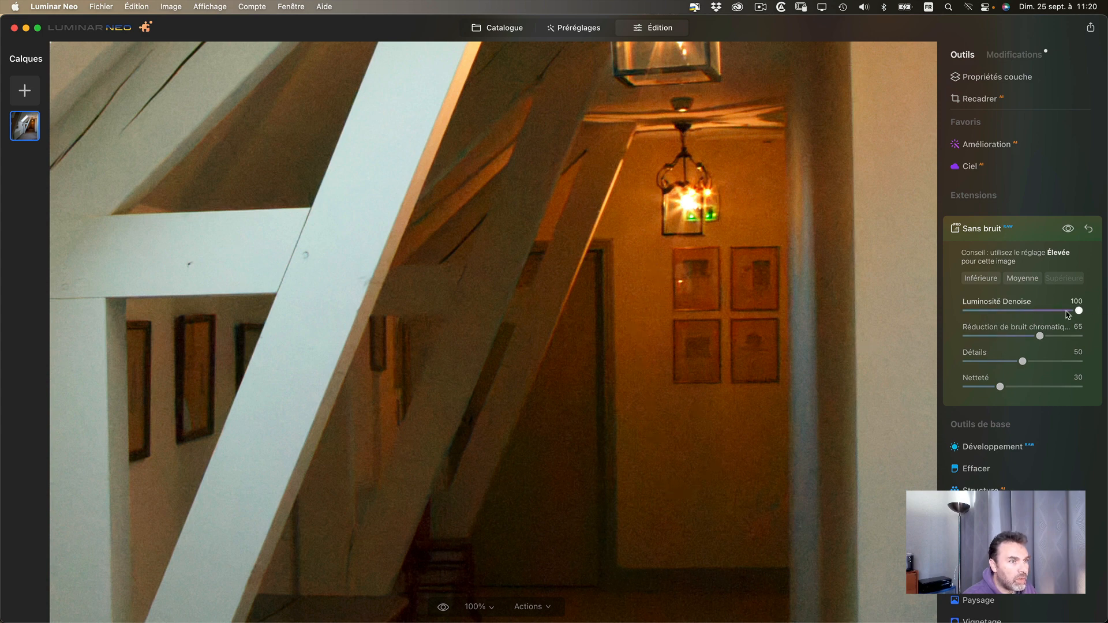
double_click(1008, 307)
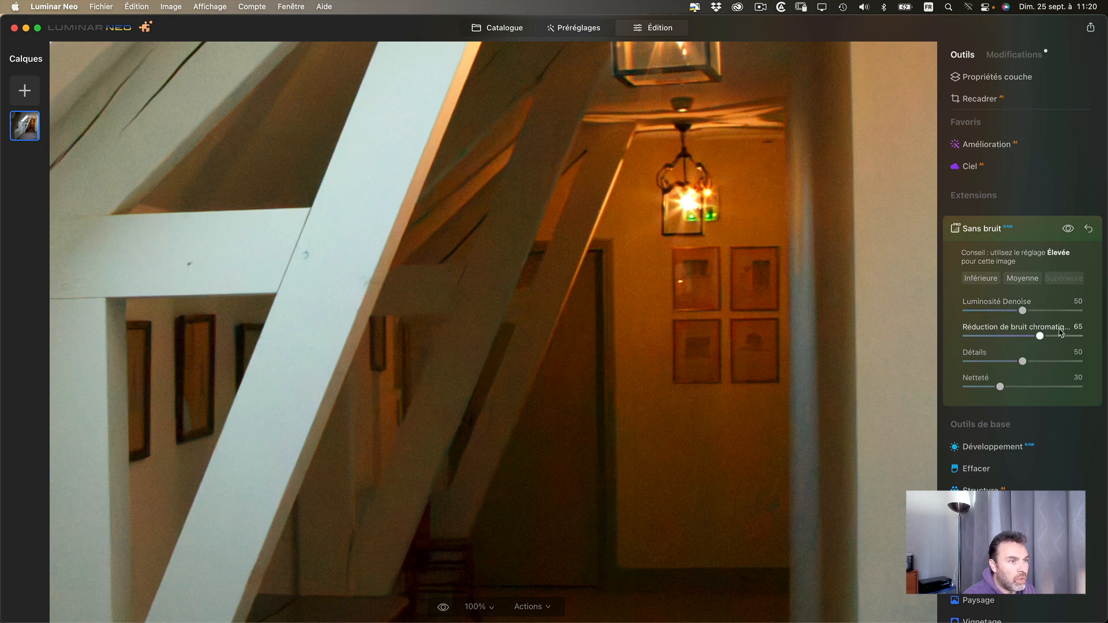
- Examine the remaining noise on the white beams, walls, picture frames and dark corridor, and check the whole image
drag(554, 391, 637, 317)
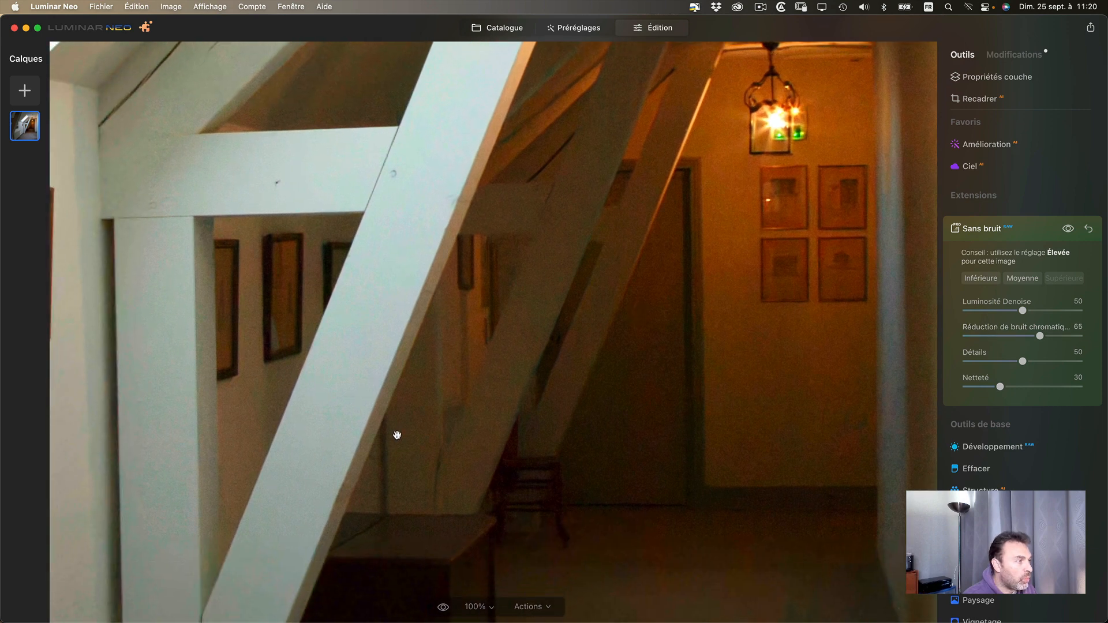
drag(396, 435, 450, 386)
drag(798, 306, 747, 376)
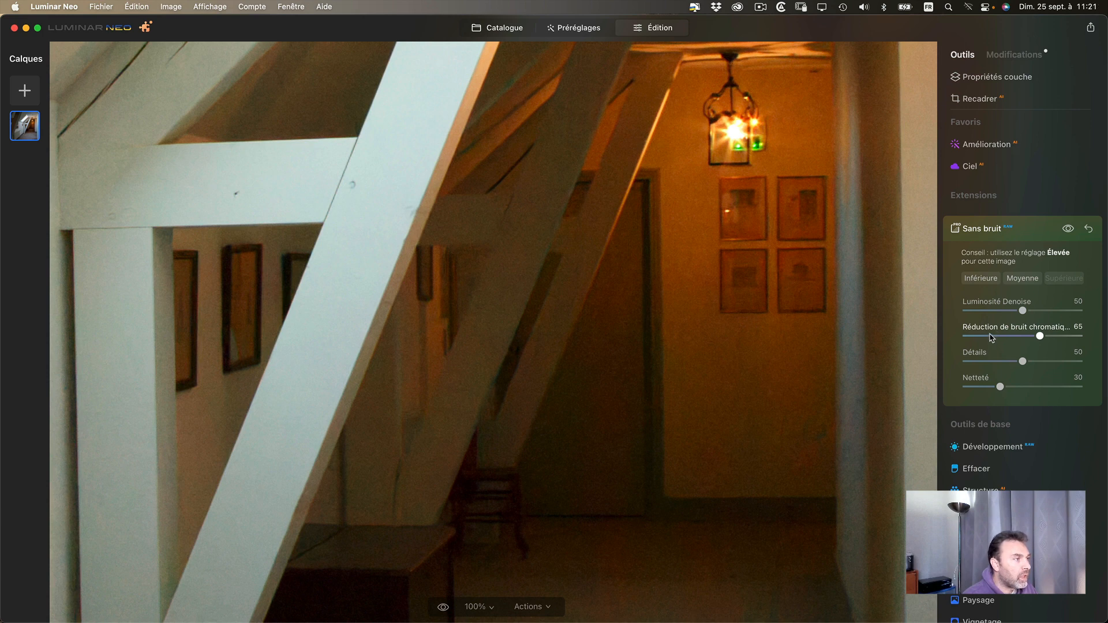
drag(305, 420, 535, 246)
drag(436, 362, 516, 427)
drag(440, 284, 522, 366)
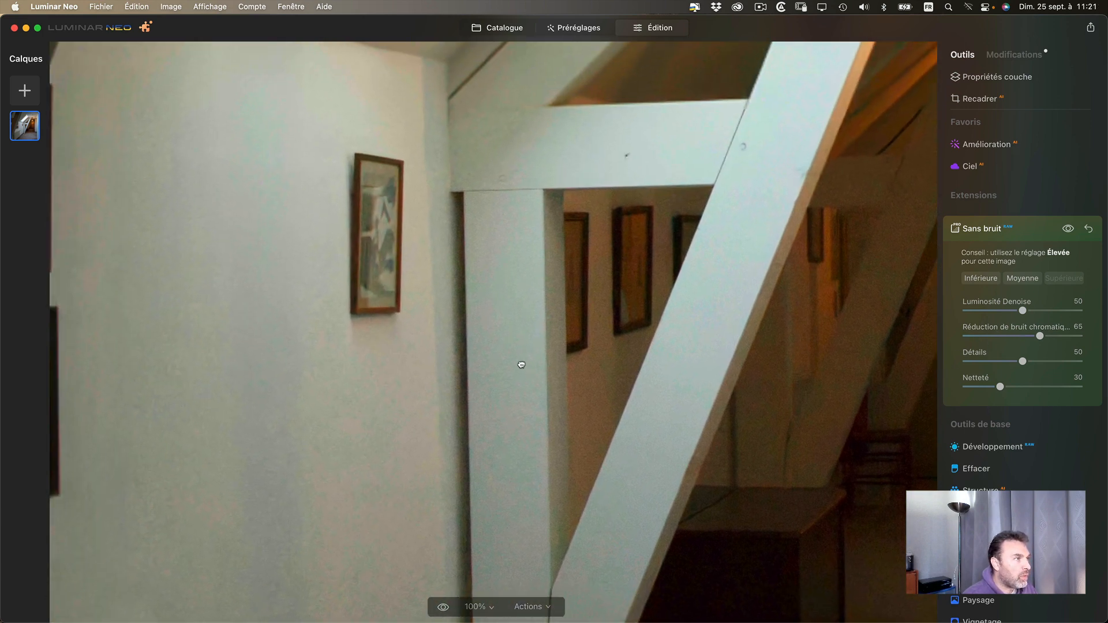
drag(483, 287, 495, 355)
click(495, 374)
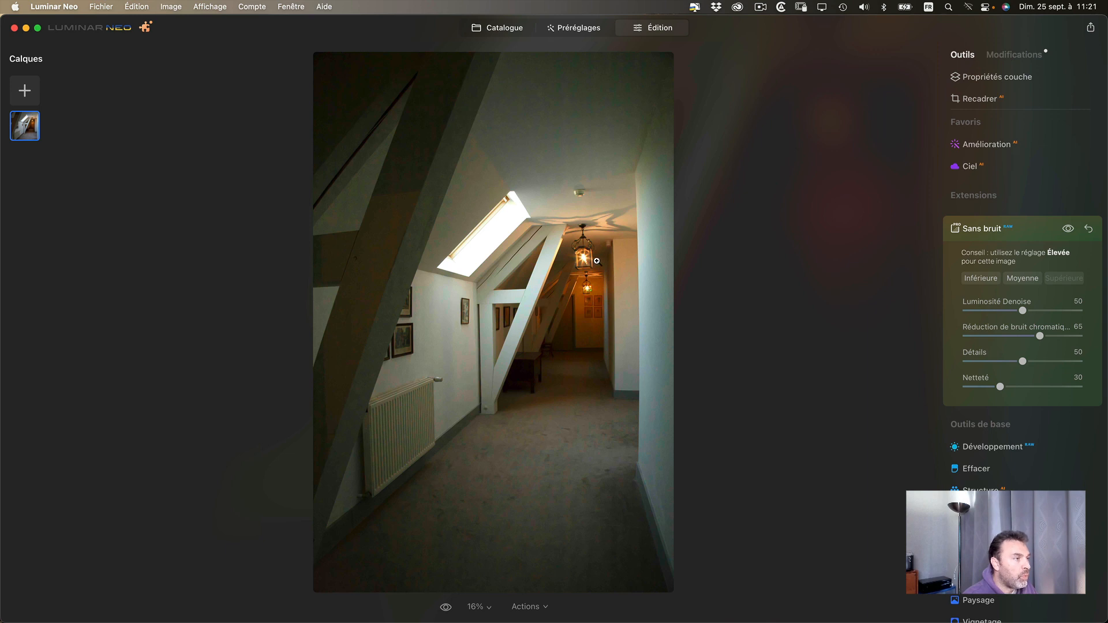
click(506, 321)
drag(550, 364, 548, 348)
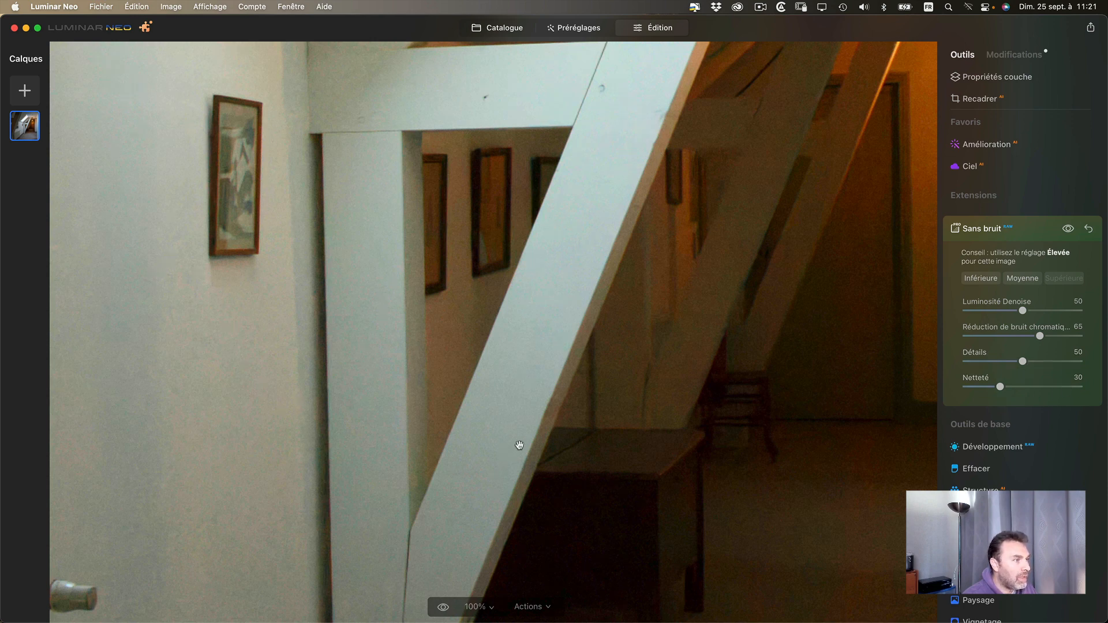
drag(516, 448, 505, 425)
drag(780, 380, 635, 361)
drag(714, 280, 902, 275)
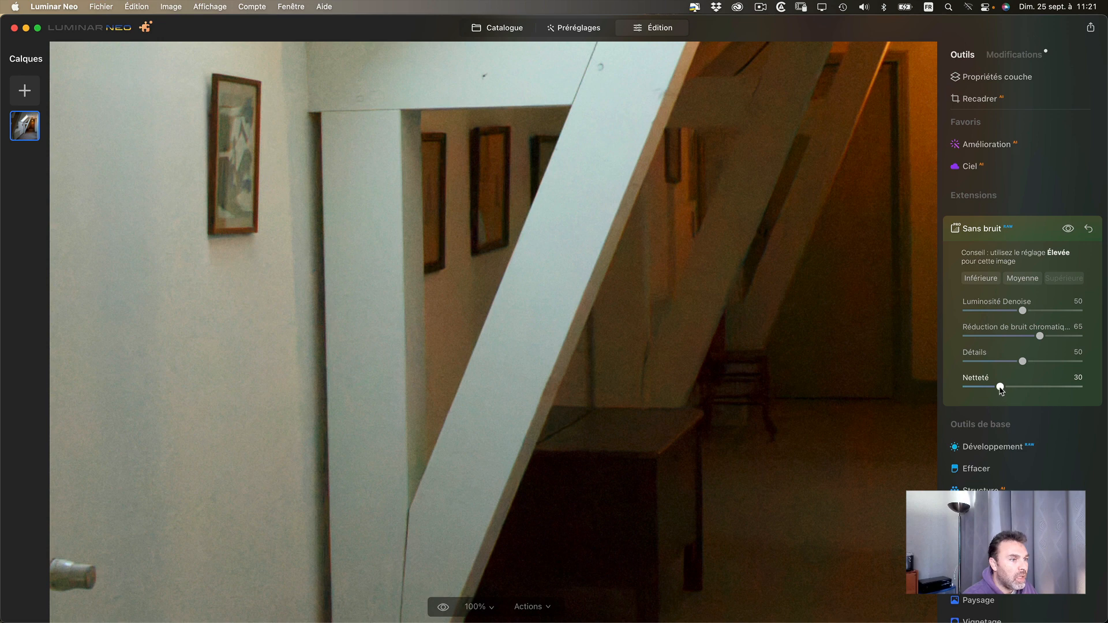
- Try Netteté at 100, 0 and 100 again, checking the beams and picture frames each time
drag(1000, 389, 1096, 389)
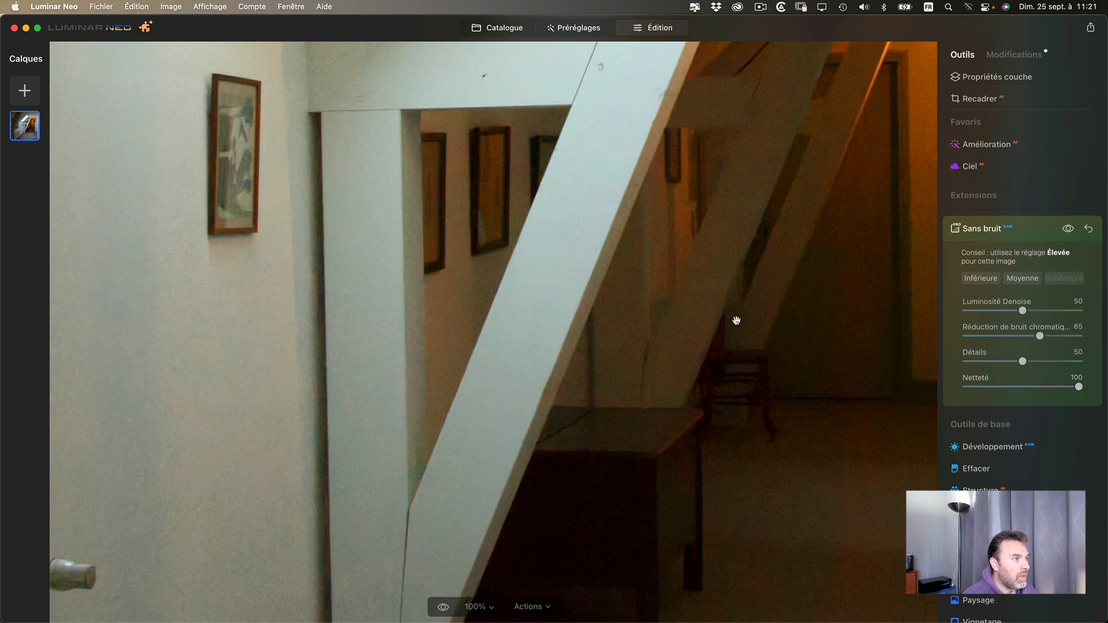
drag(582, 272, 514, 227)
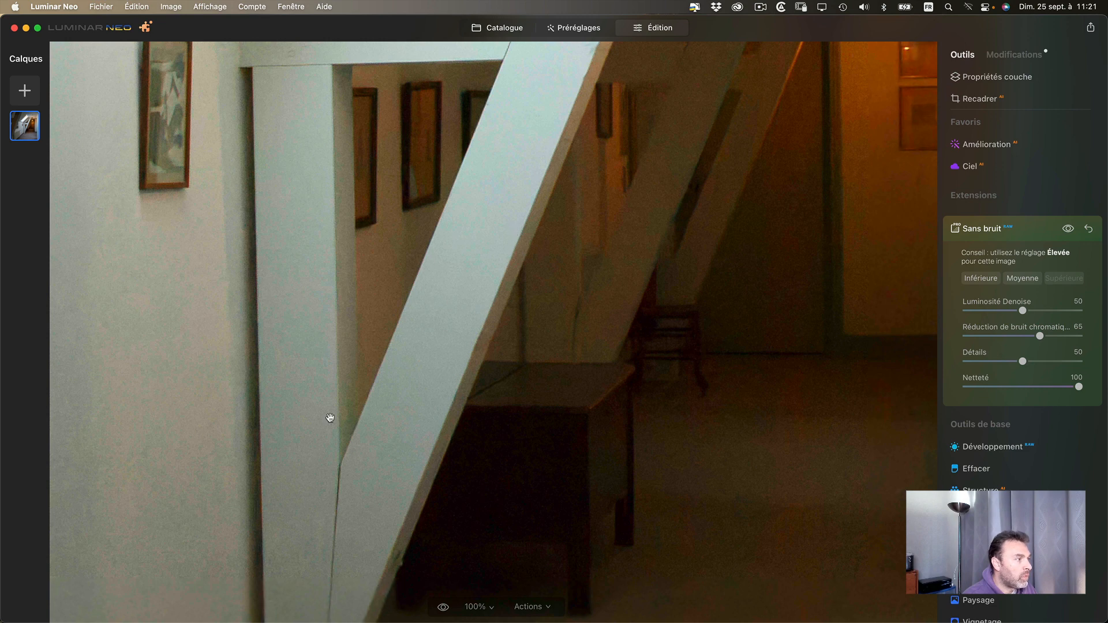
drag(279, 273, 343, 401)
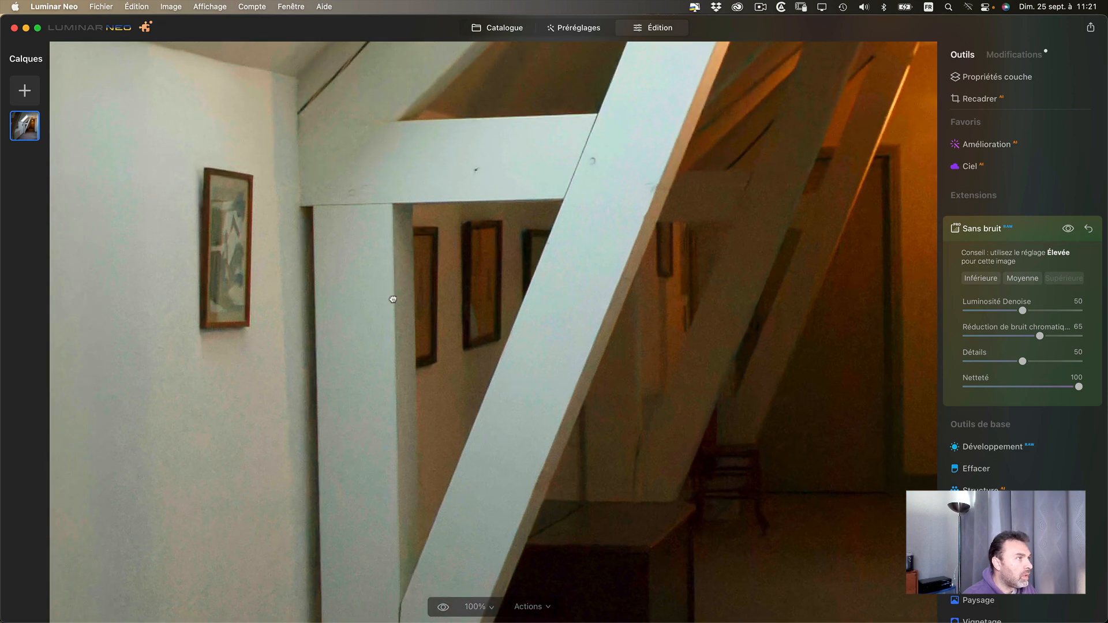
drag(391, 300, 336, 396)
drag(1078, 387, 883, 384)
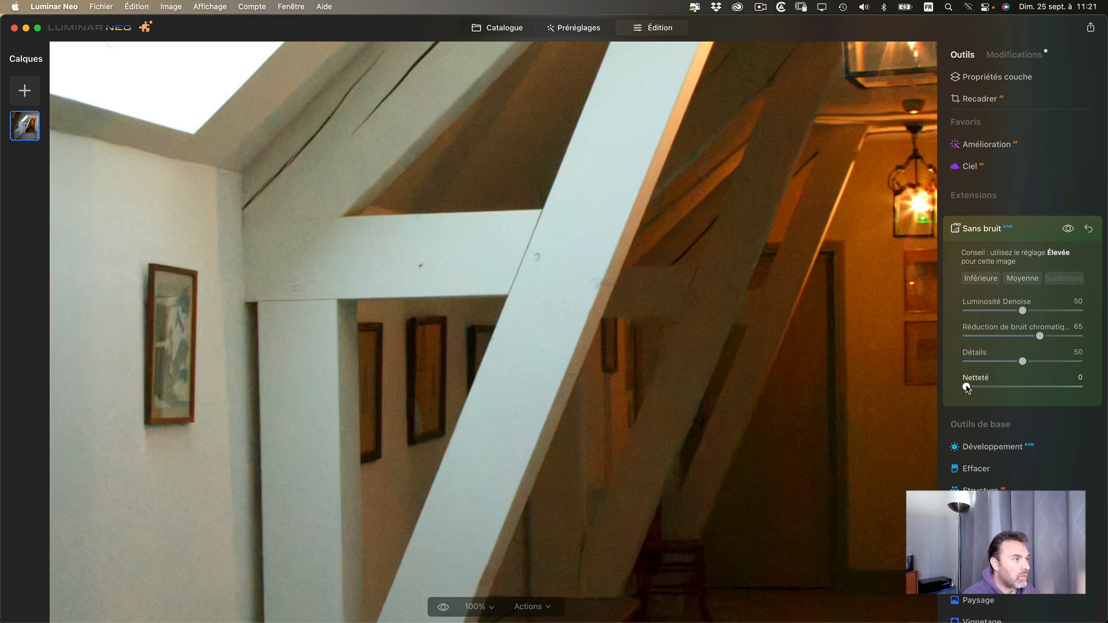
drag(967, 388, 1079, 387)
drag(500, 321, 528, 249)
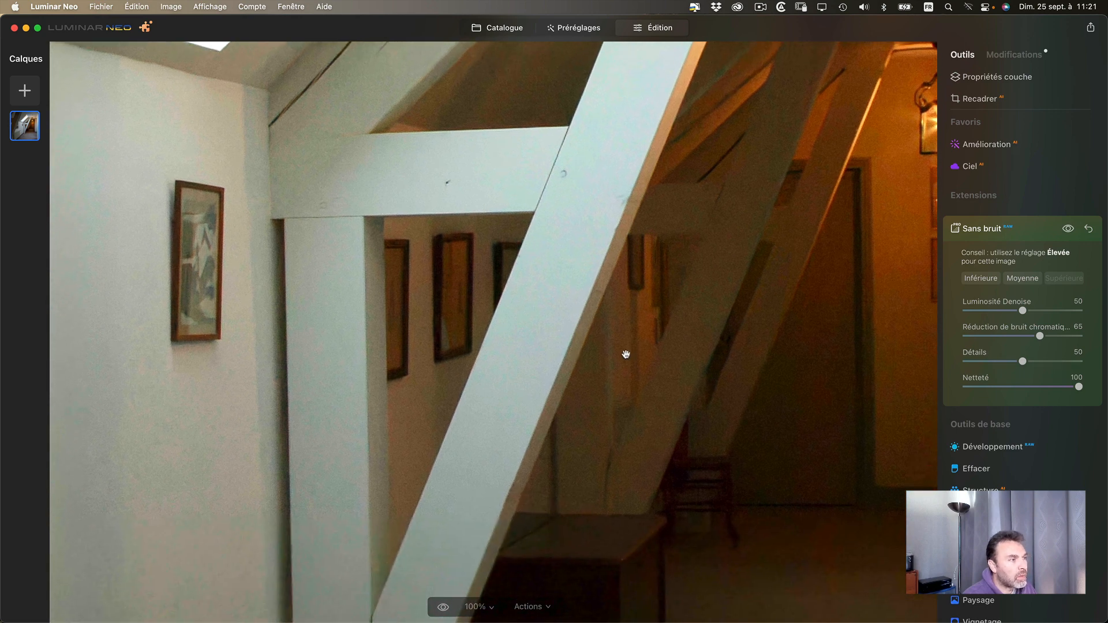
drag(569, 337, 634, 297)
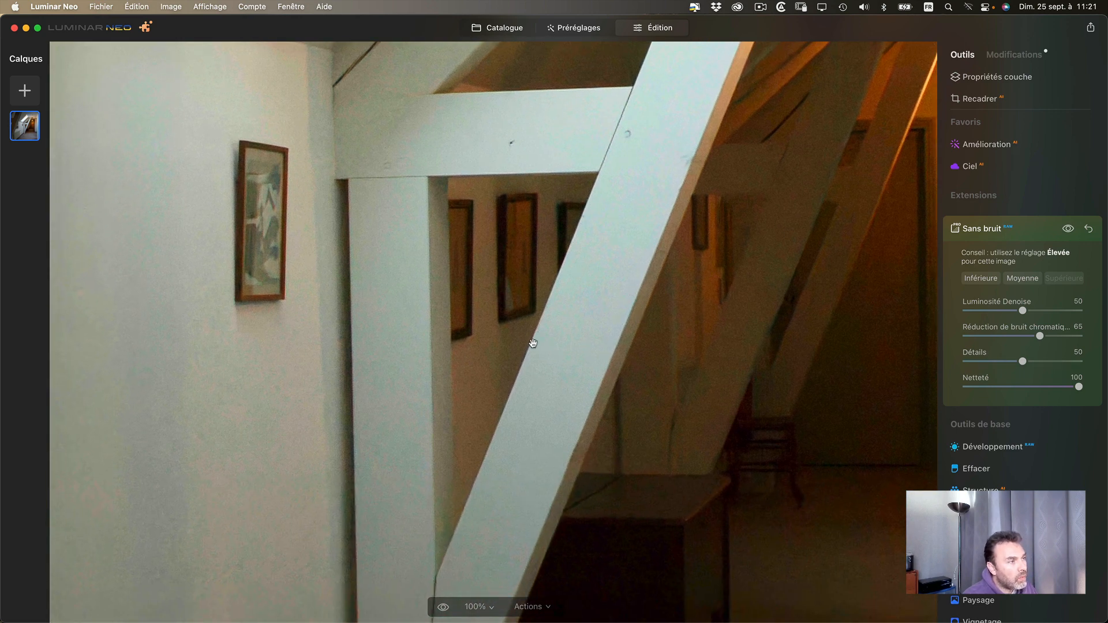
- Try Détails at 100 and 0 around the skylight and beams, and restore Détails to 50 and Netteté to 30
drag(592, 149, 549, 407)
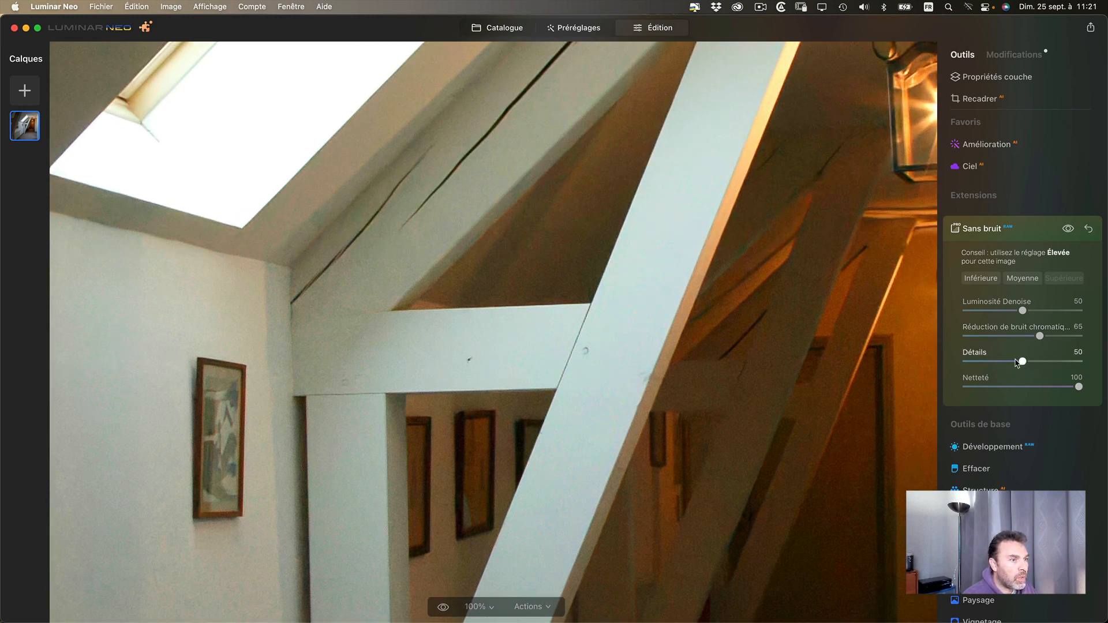
drag(1022, 363, 1079, 361)
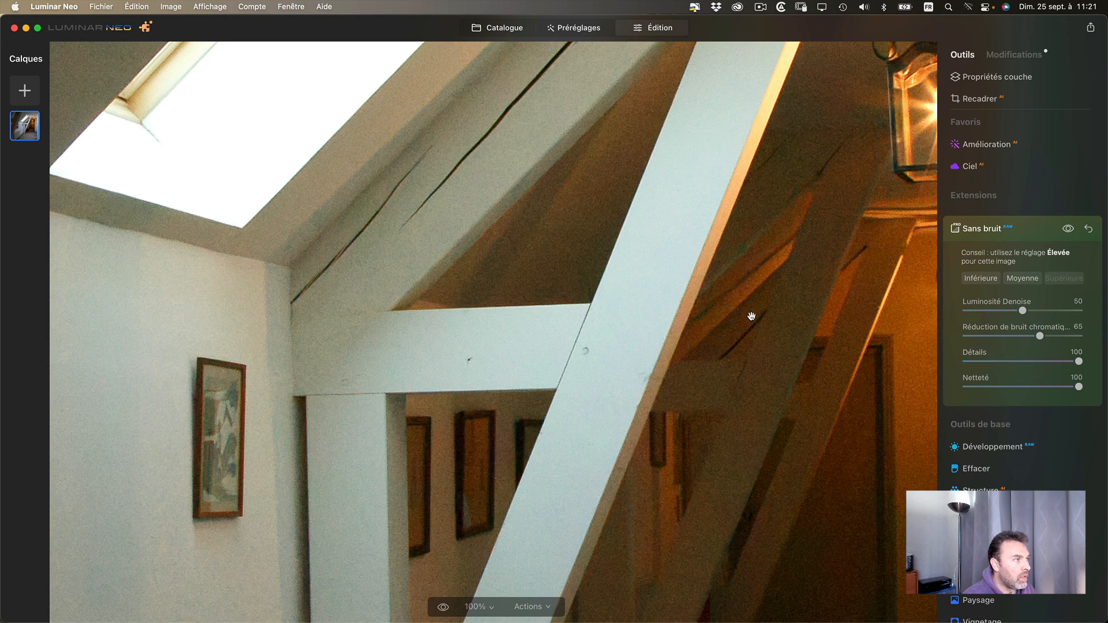
drag(311, 265, 465, 259)
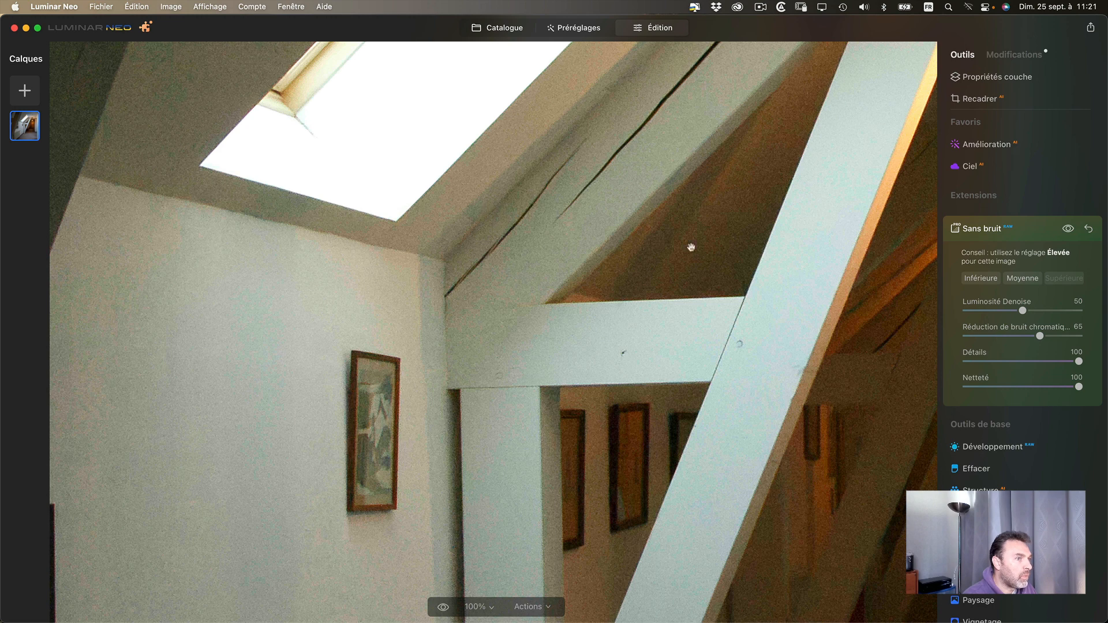
drag(1079, 361, 930, 367)
drag(519, 244, 465, 423)
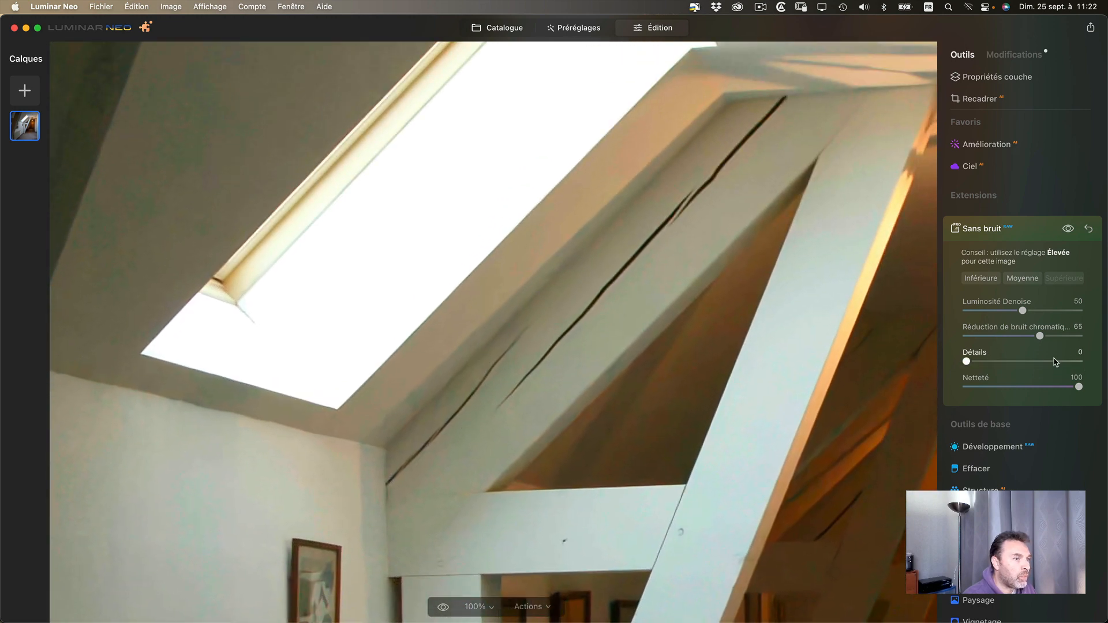
drag(966, 362, 944, 360)
drag(809, 365, 1022, 362)
drag(1078, 388, 1000, 387)
- Inspect the denoised lanterns, door and beams, and view the whole photo
drag(885, 371, 611, 235)
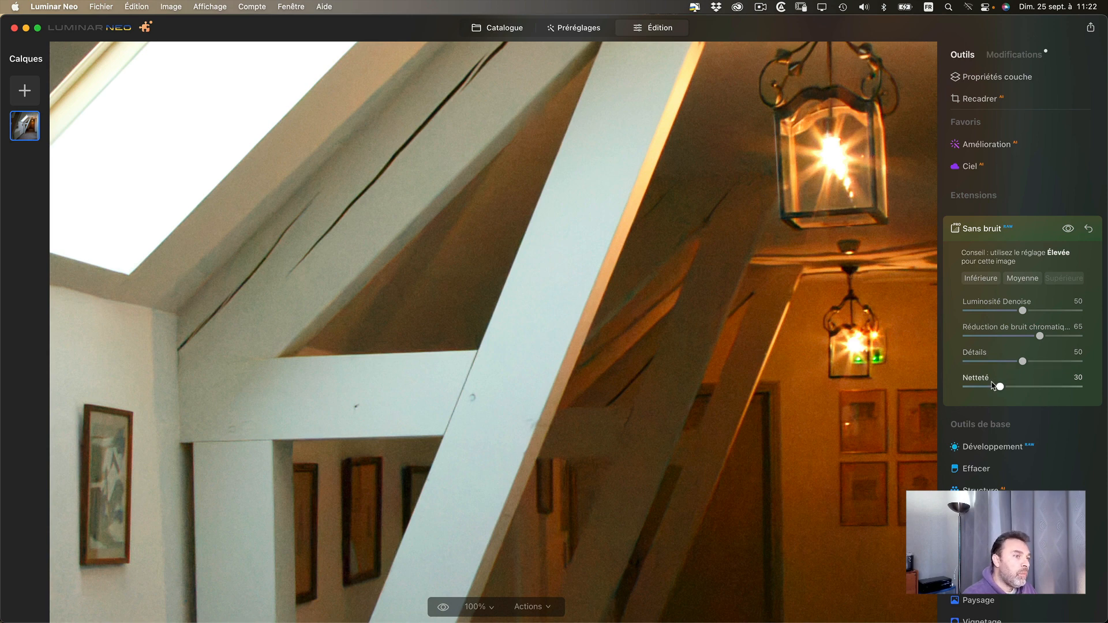
drag(722, 413, 628, 296)
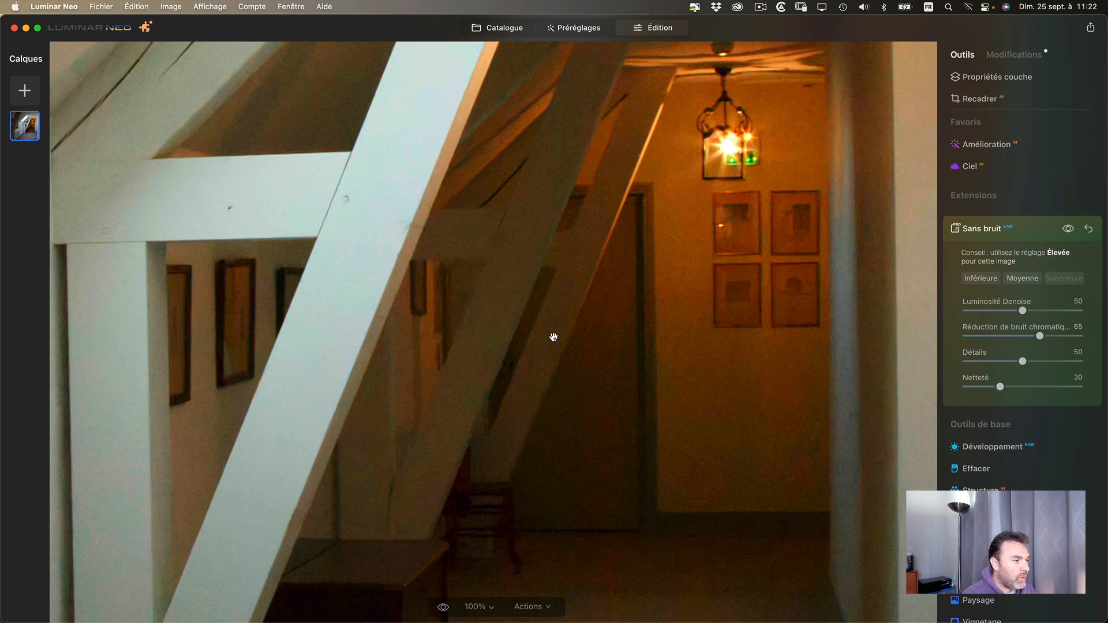
drag(486, 321, 539, 341)
drag(441, 292, 551, 322)
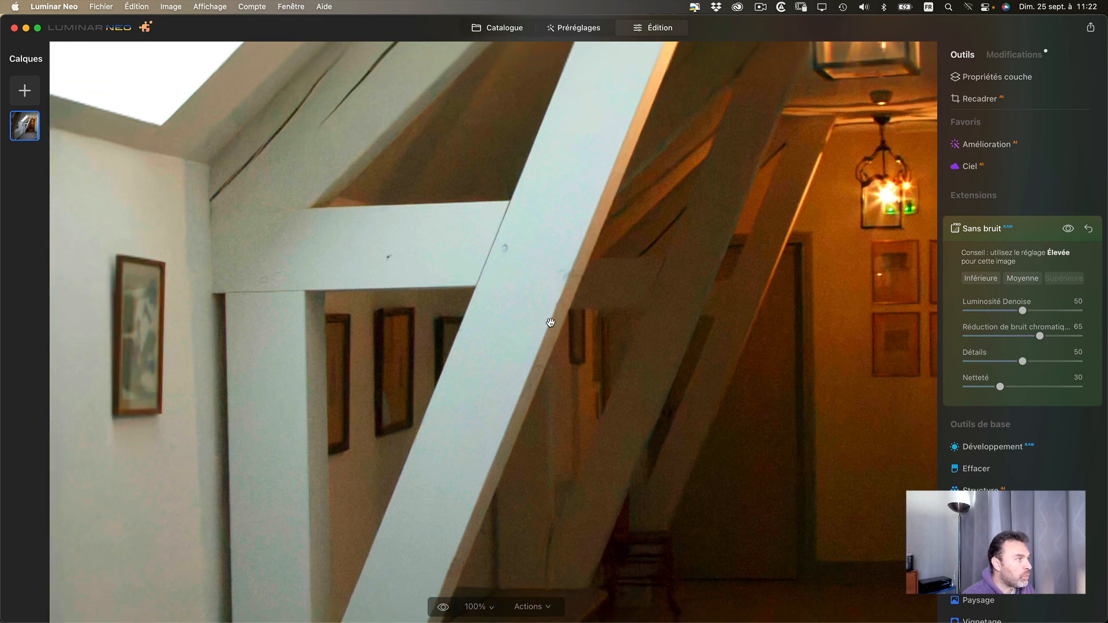
click(550, 332)
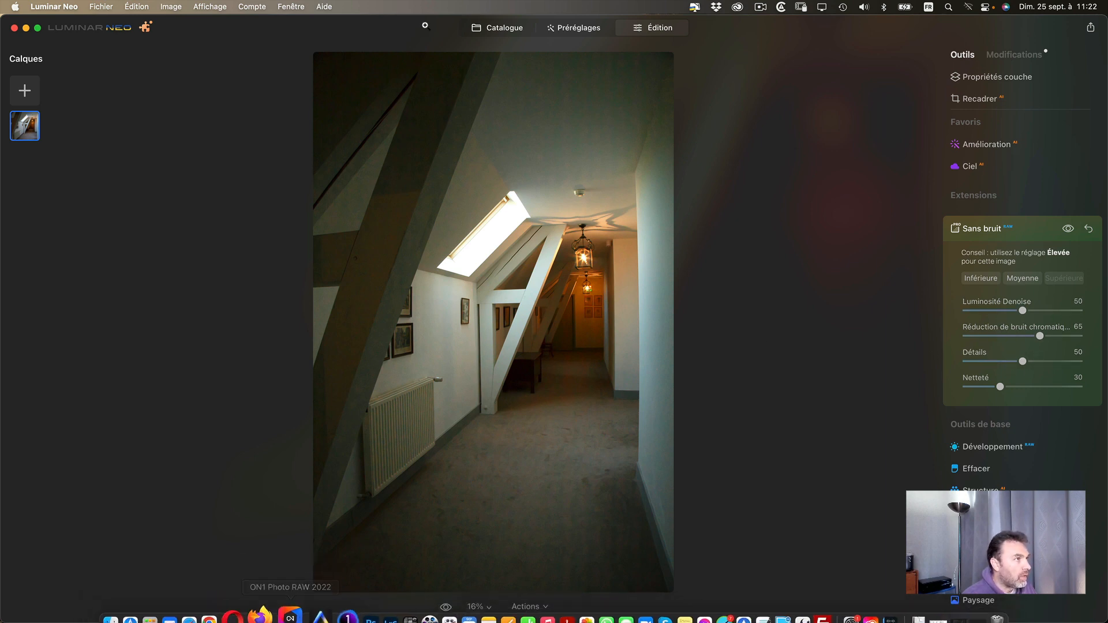
- Open the dining room photo Etoges-14-4912.dng from the Noiseless AI folder and inspect its noise at 100% around the flowers and walls
click(502, 30)
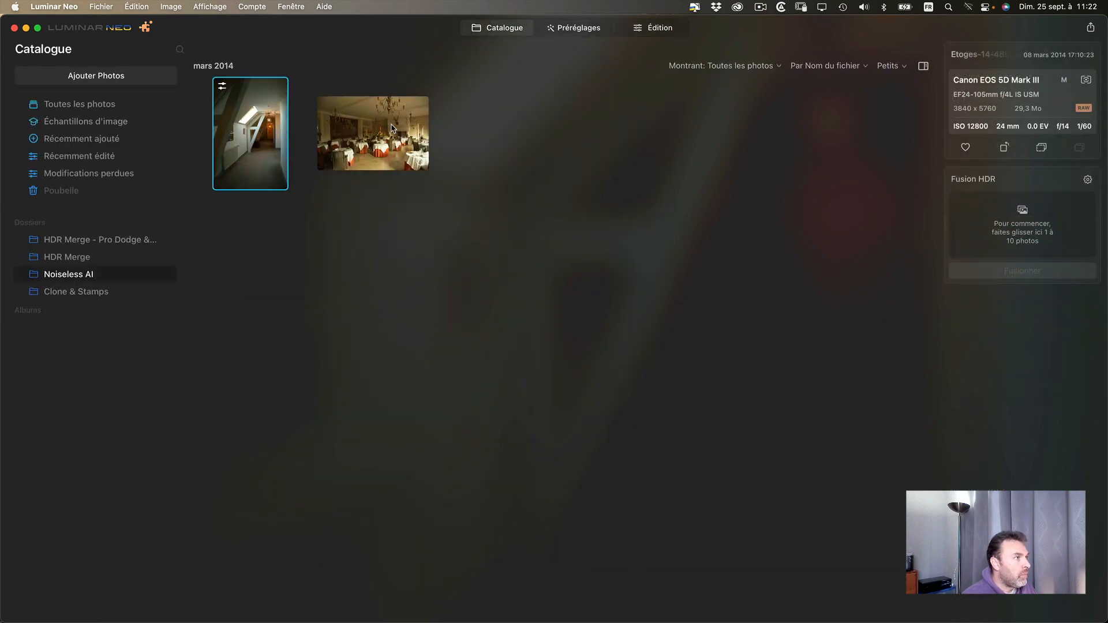
double_click(373, 133)
click(698, 349)
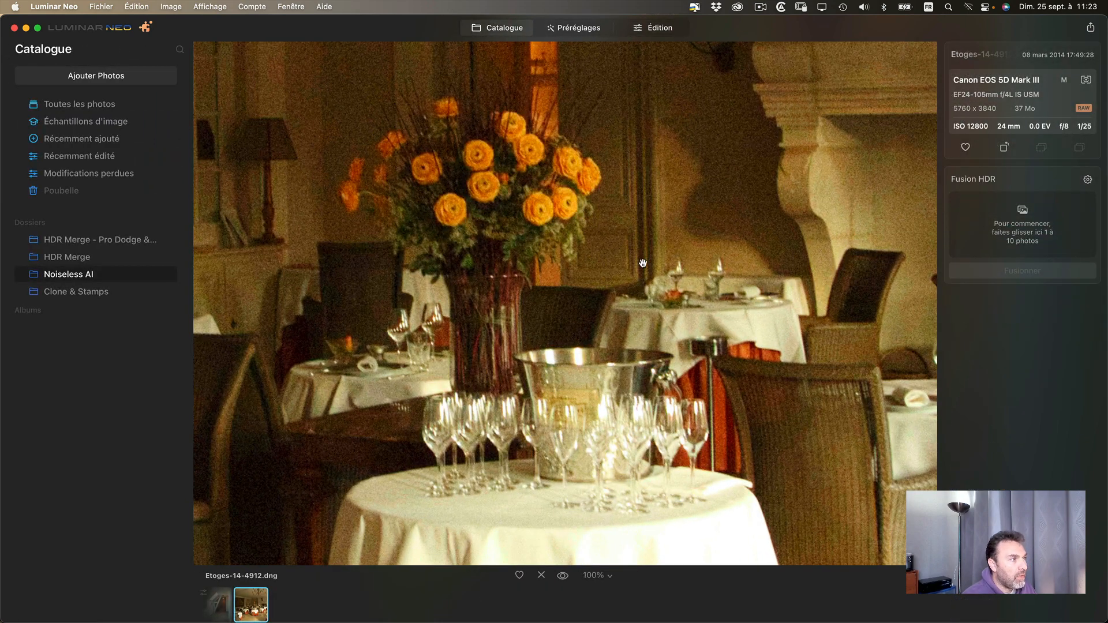
drag(643, 264, 698, 437)
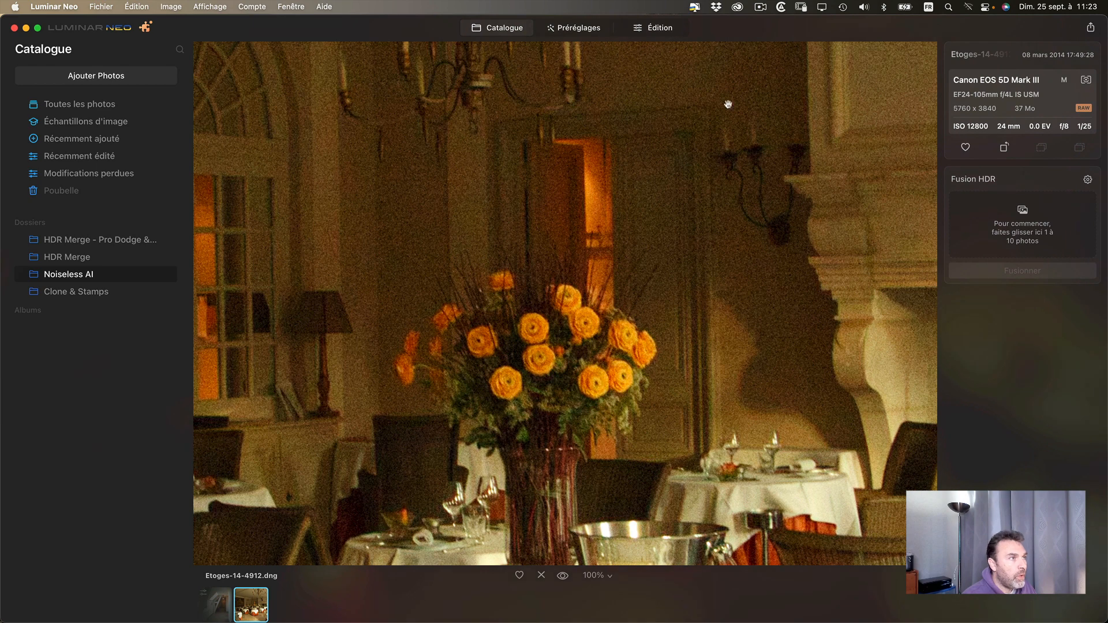
- Open the dining room photo for editing and apply Sans bruit at the Supérieure level
click(670, 30)
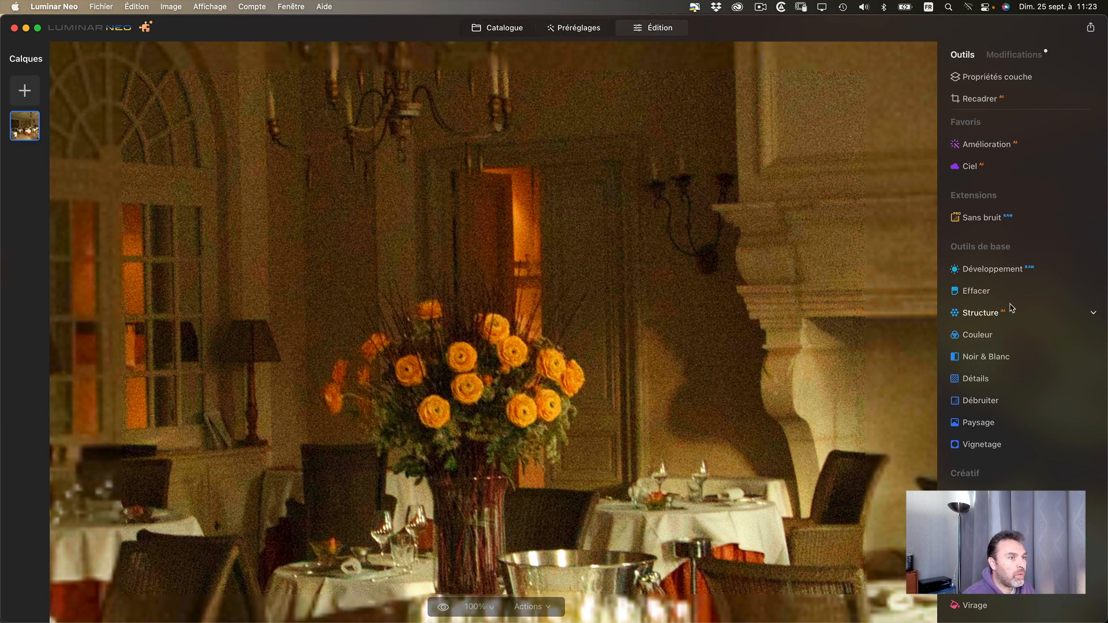
click(1089, 219)
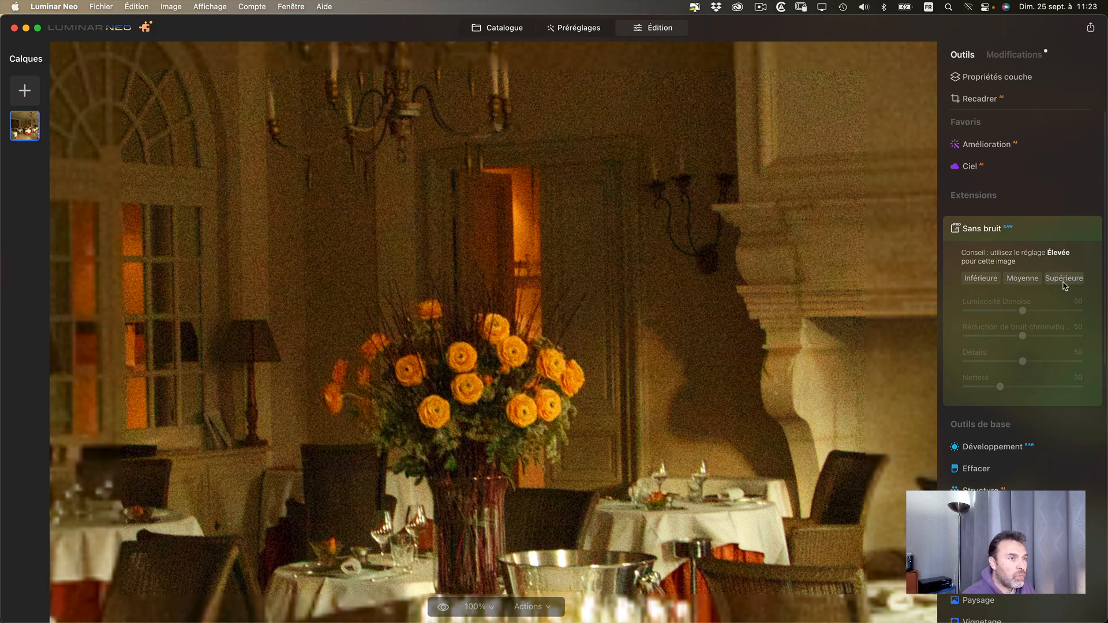
click(1064, 281)
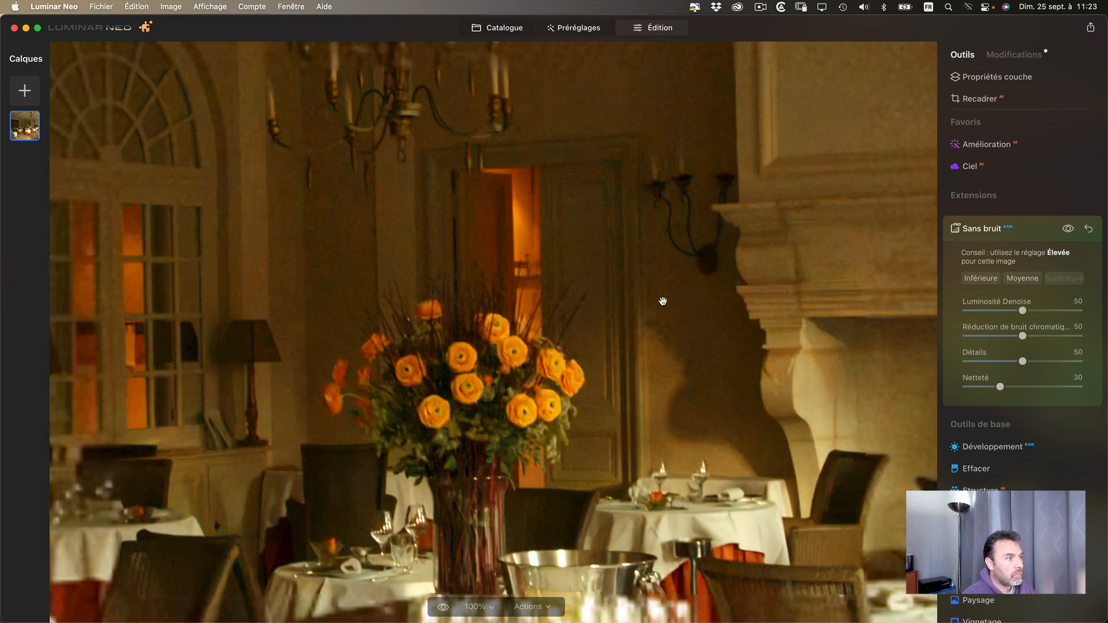
- Examine the denoised flowers and fireplace, and compare the large chandelier with and without Sans bruit
drag(507, 410, 397, 424)
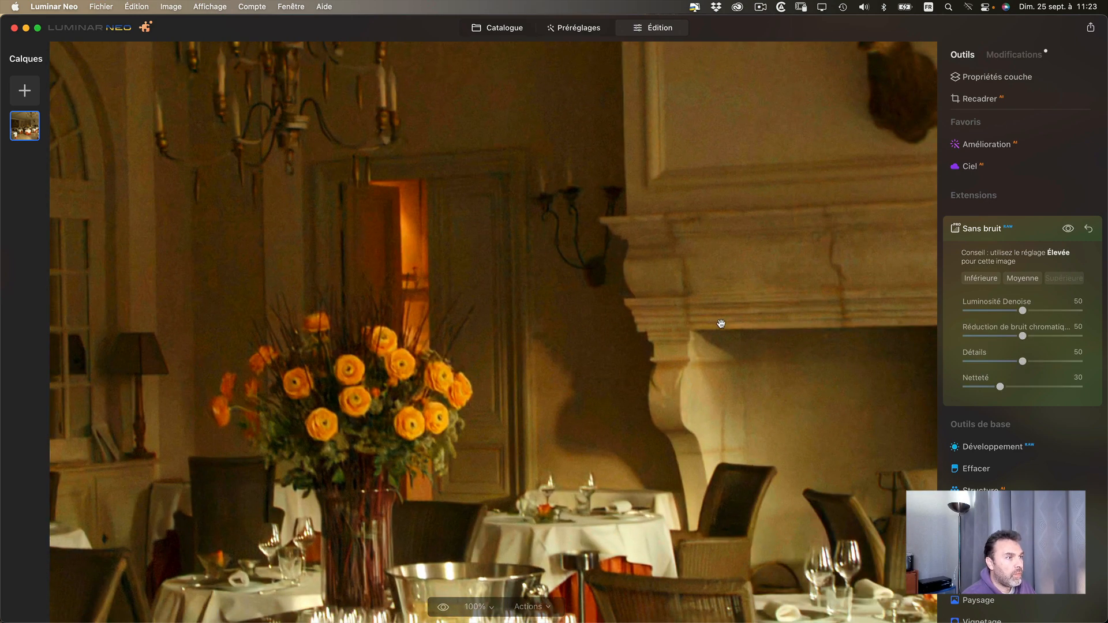
drag(719, 326, 453, 438)
drag(528, 357, 832, 241)
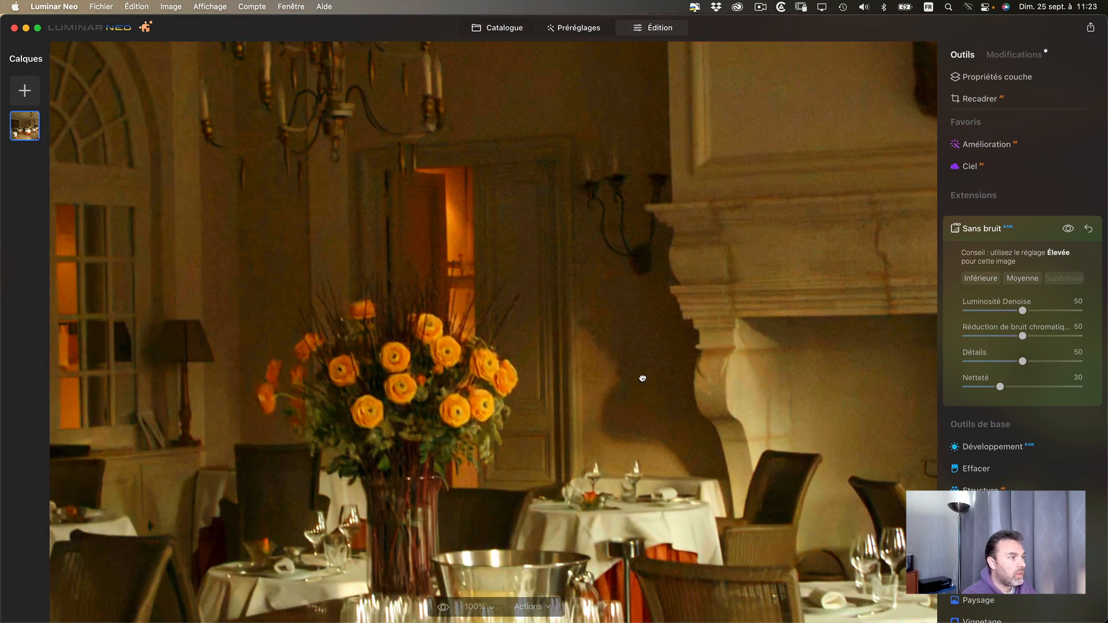
click(643, 378)
click(663, 232)
drag(663, 232, 704, 575)
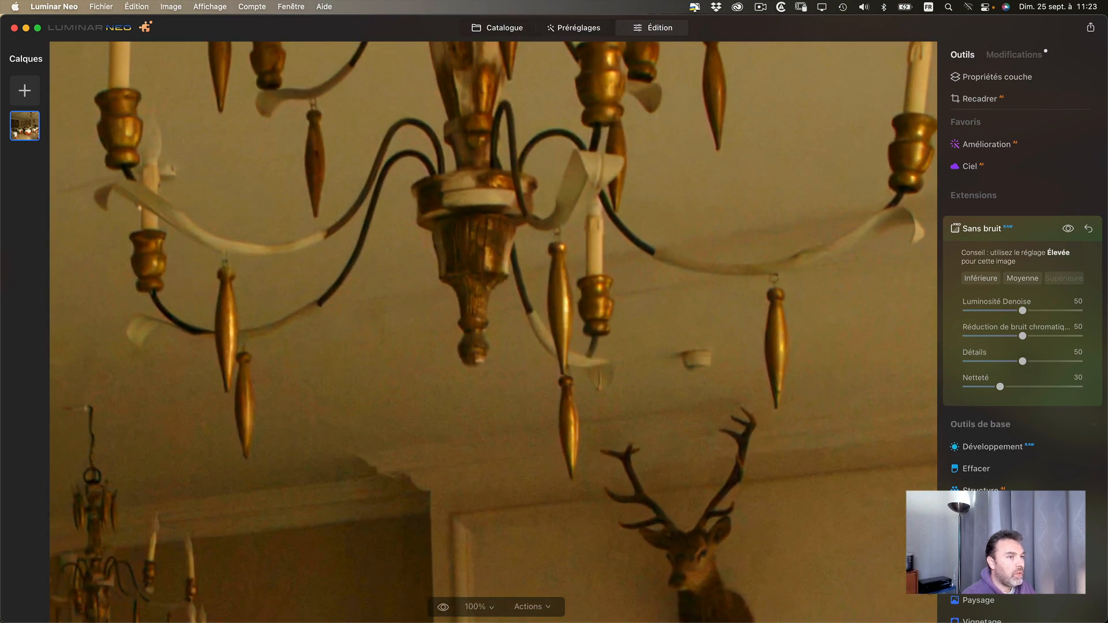
click(1068, 229)
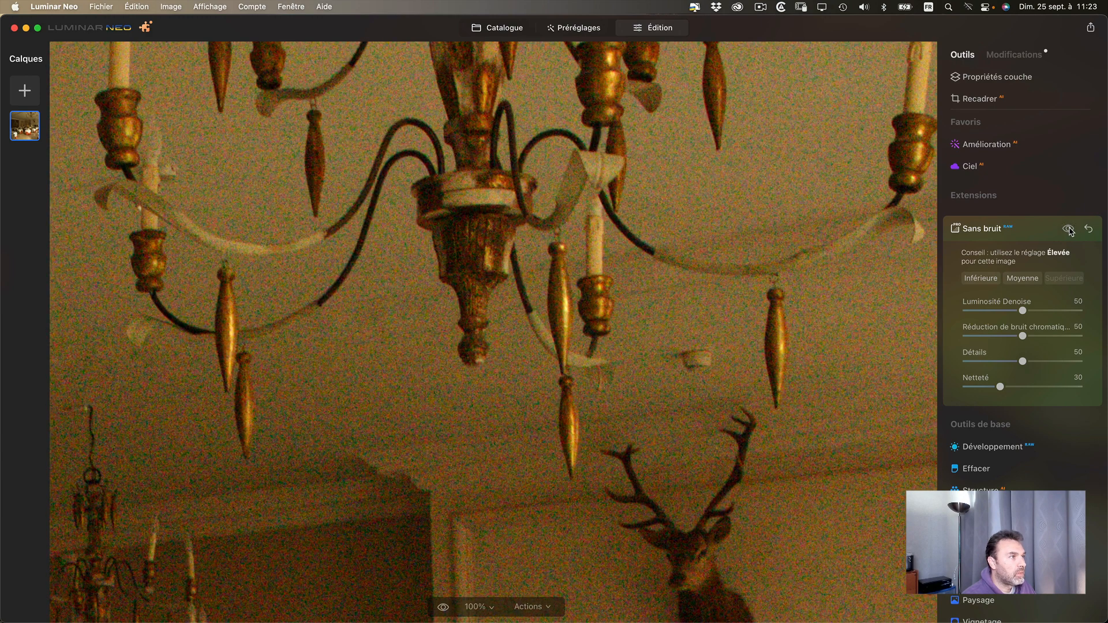
- Compare the bouquet, glasses and tables with and without Sans bruit, and check the windows, lamps and walls
drag(375, 450, 746, 176)
drag(631, 358, 644, 108)
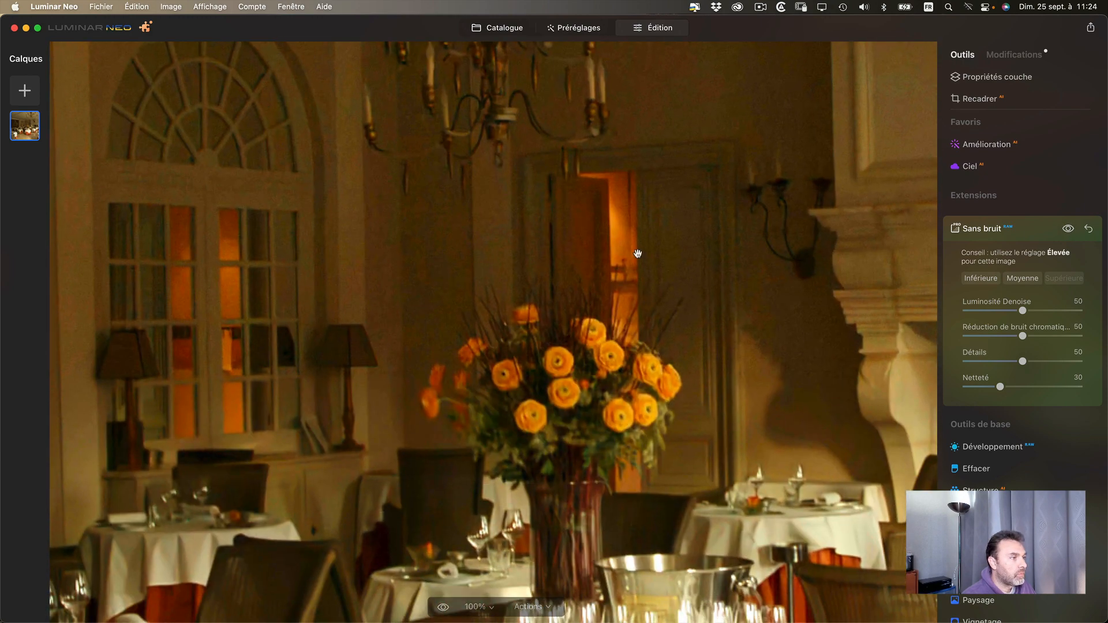
drag(638, 252, 580, 112)
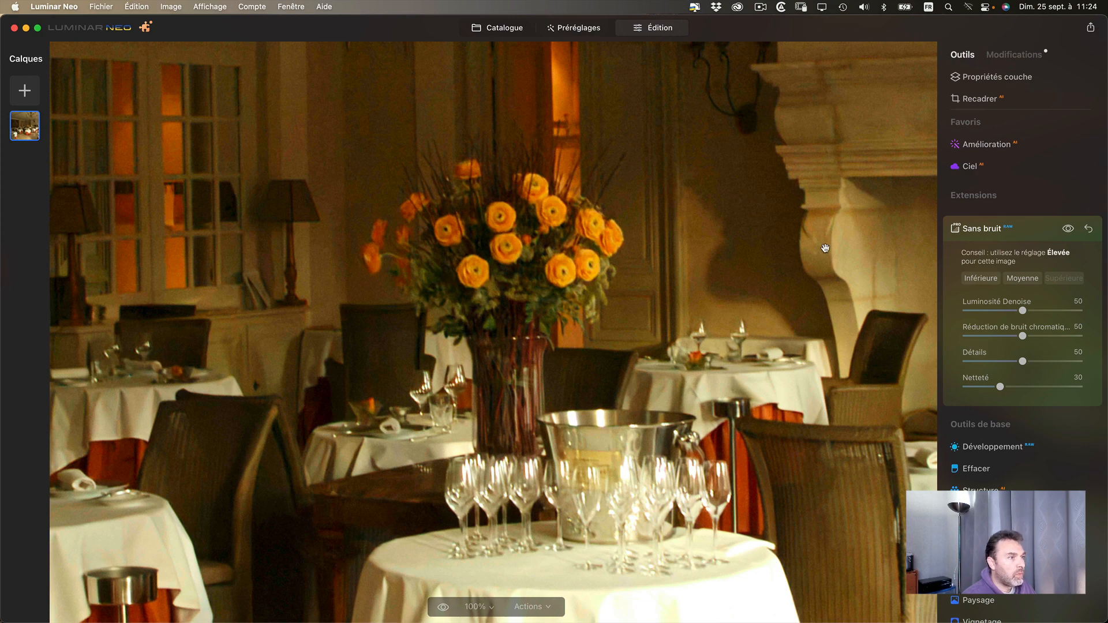
click(1068, 229)
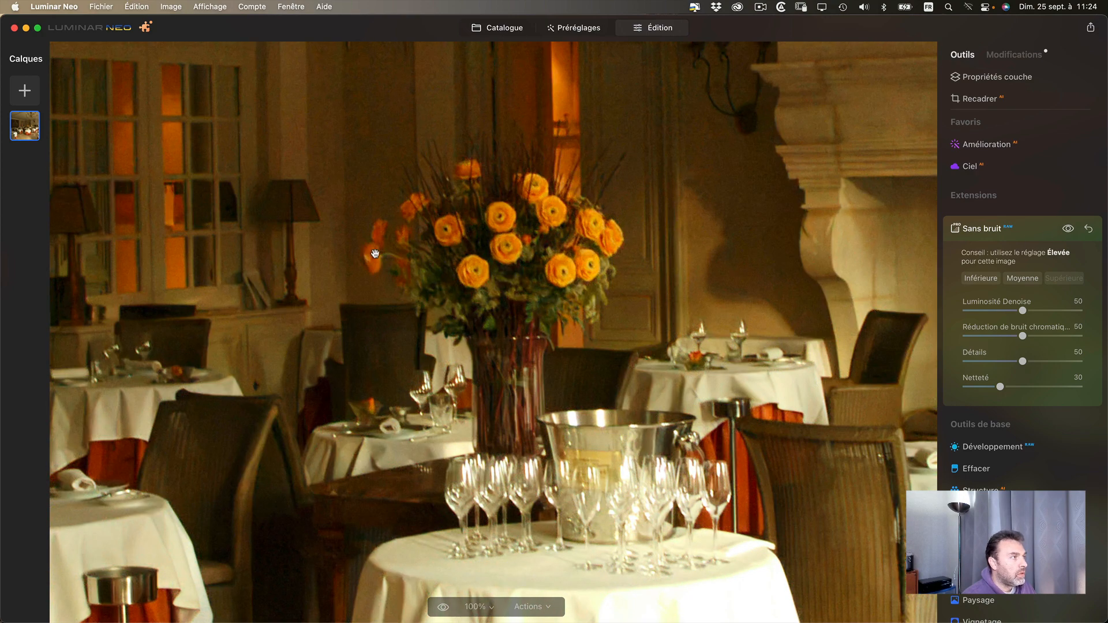
drag(422, 177, 485, 244)
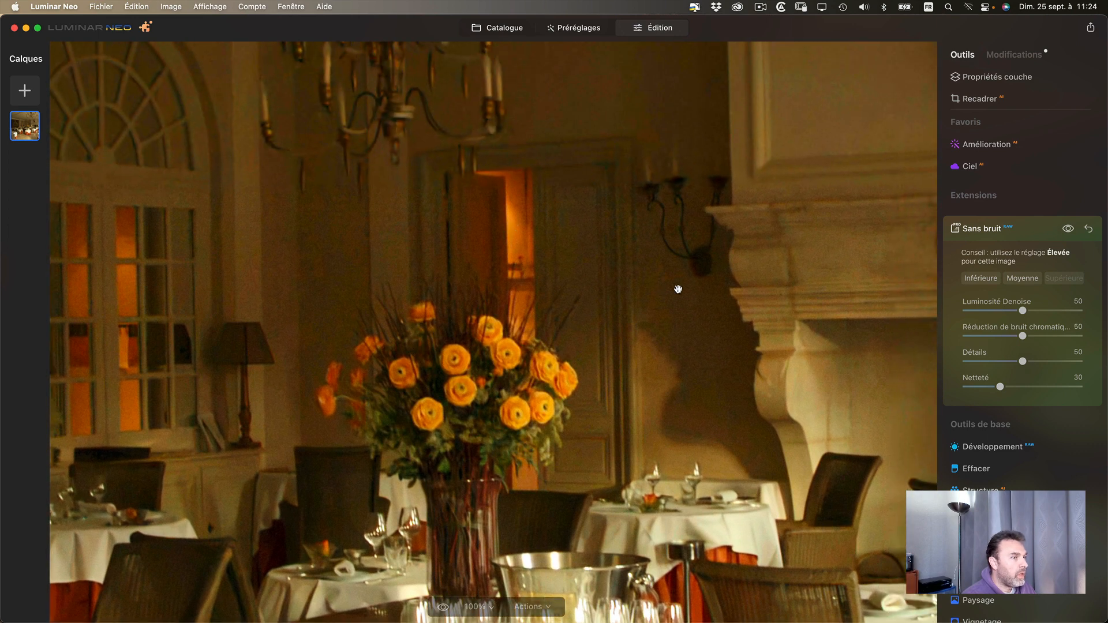
drag(488, 420, 712, 330)
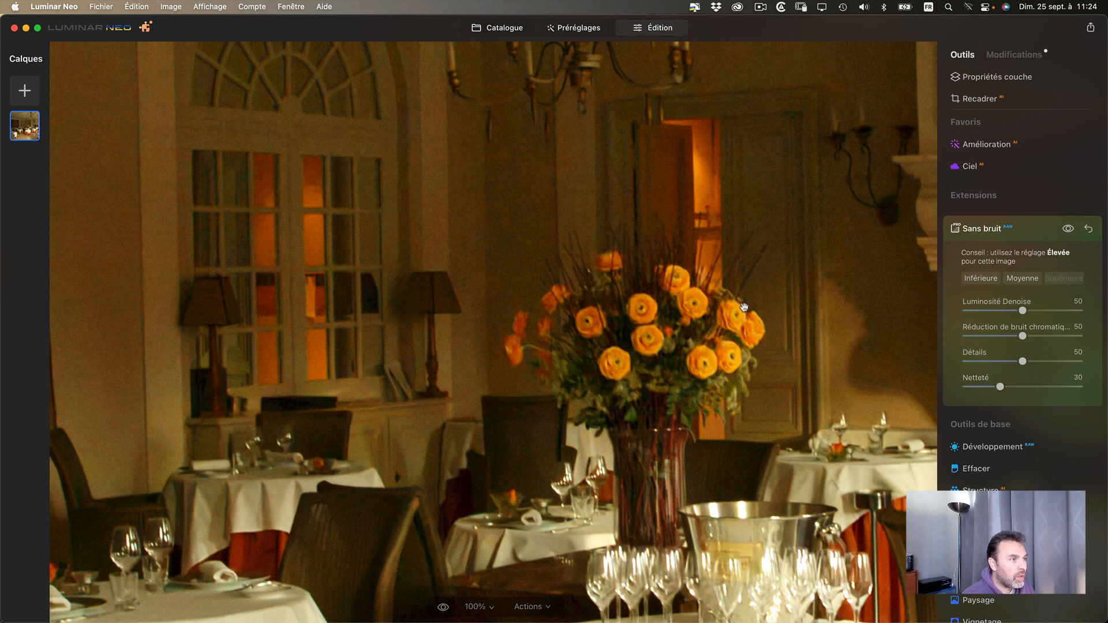
drag(662, 327, 619, 321)
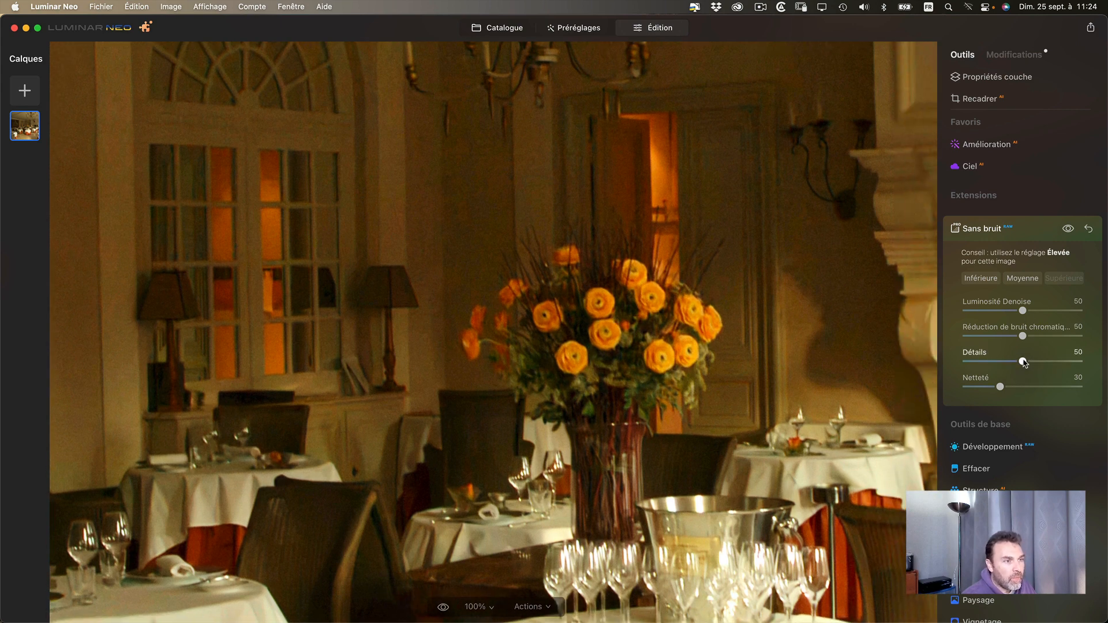
drag(613, 326, 546, 322)
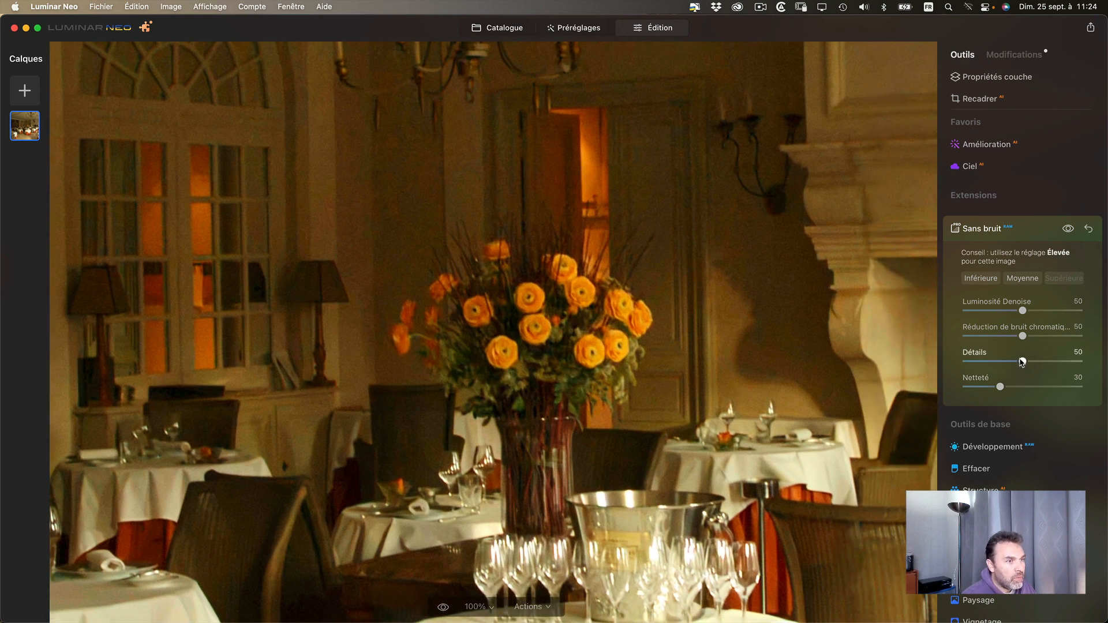
- Set Détails to 70 and Netteté to 65 in Sans bruit
drag(1024, 362, 1029, 362)
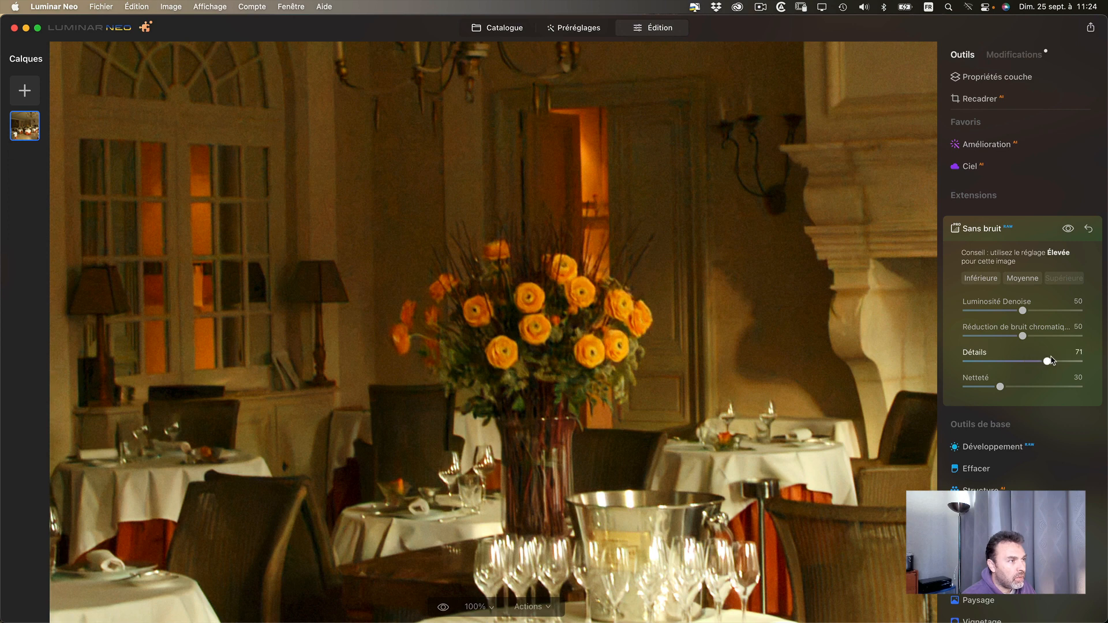
drag(1049, 363, 1059, 362)
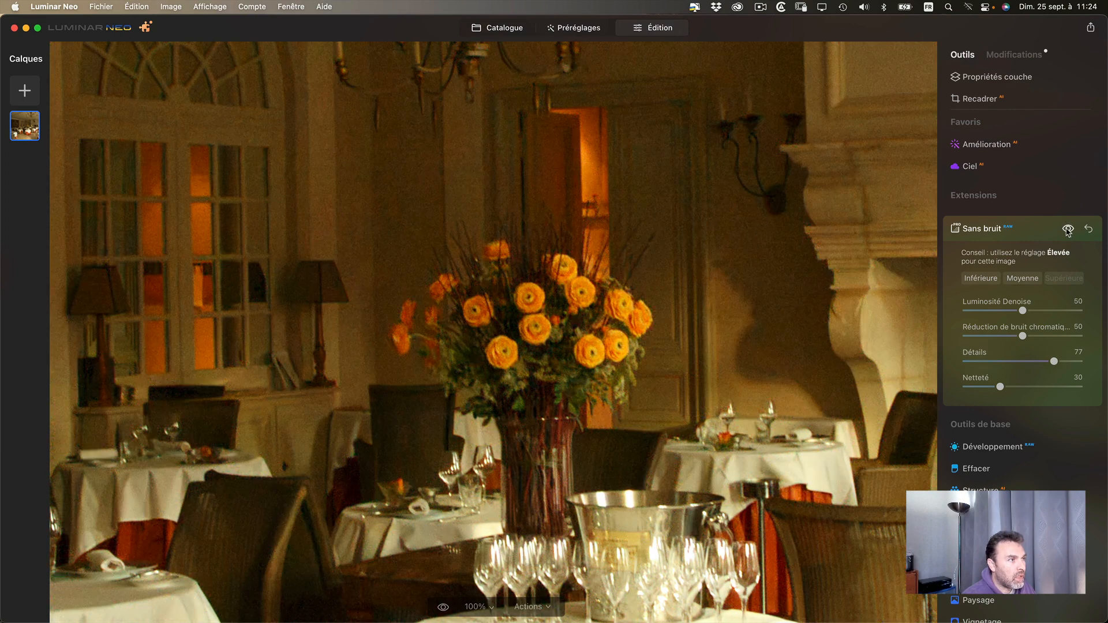
drag(1000, 386, 1031, 385)
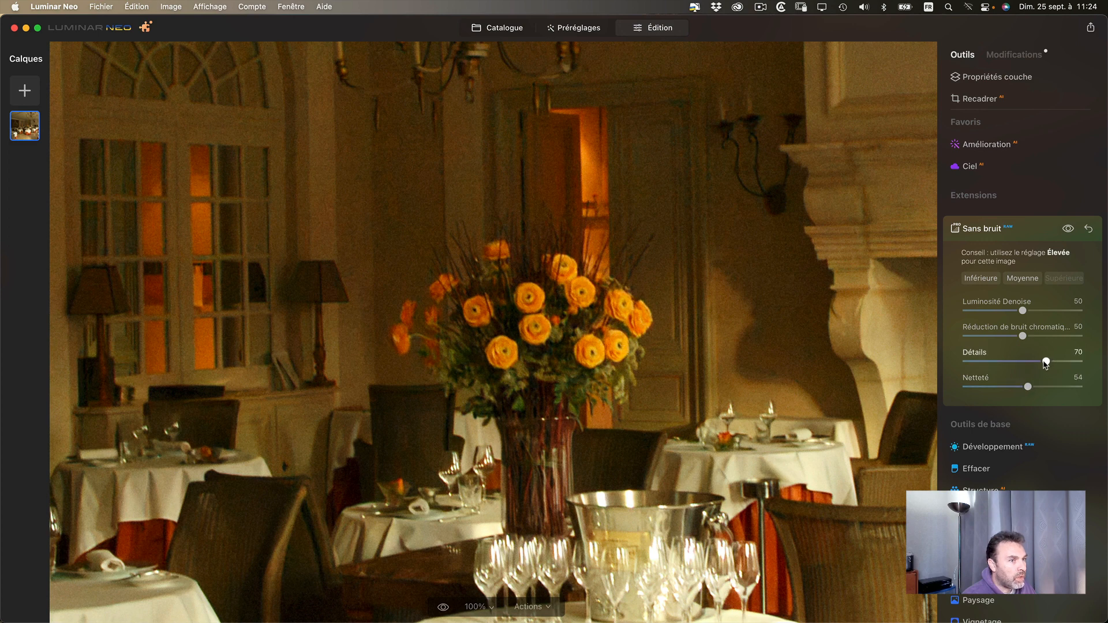
drag(1028, 387, 1047, 387)
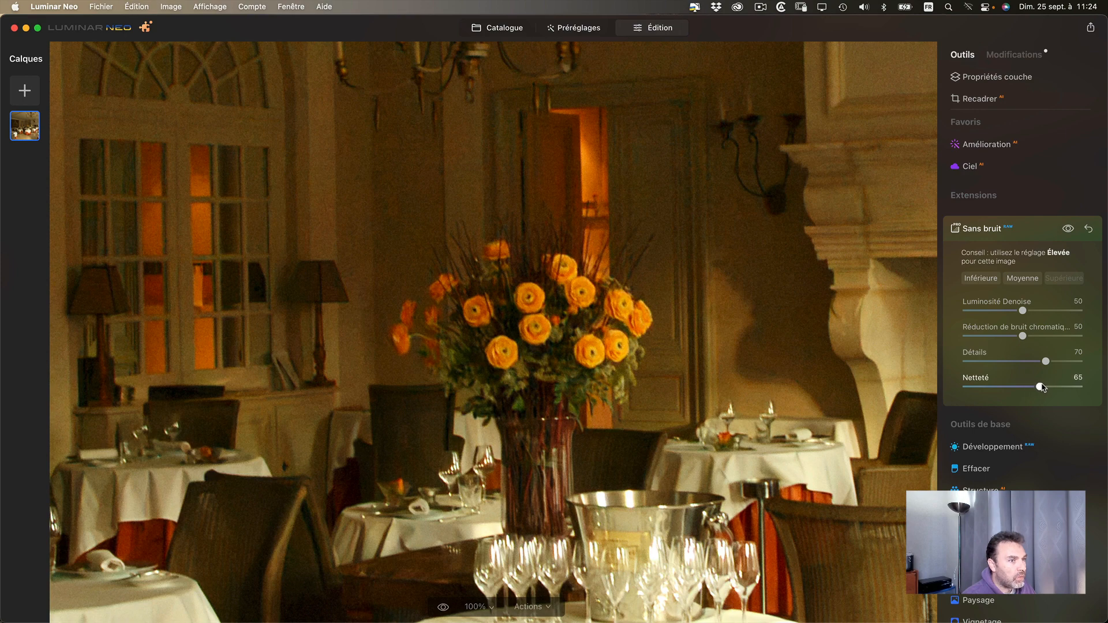
- Compare the centre table, glasses and wicker chairs with and without the adjusted Sans bruit settings
drag(697, 487, 605, 346)
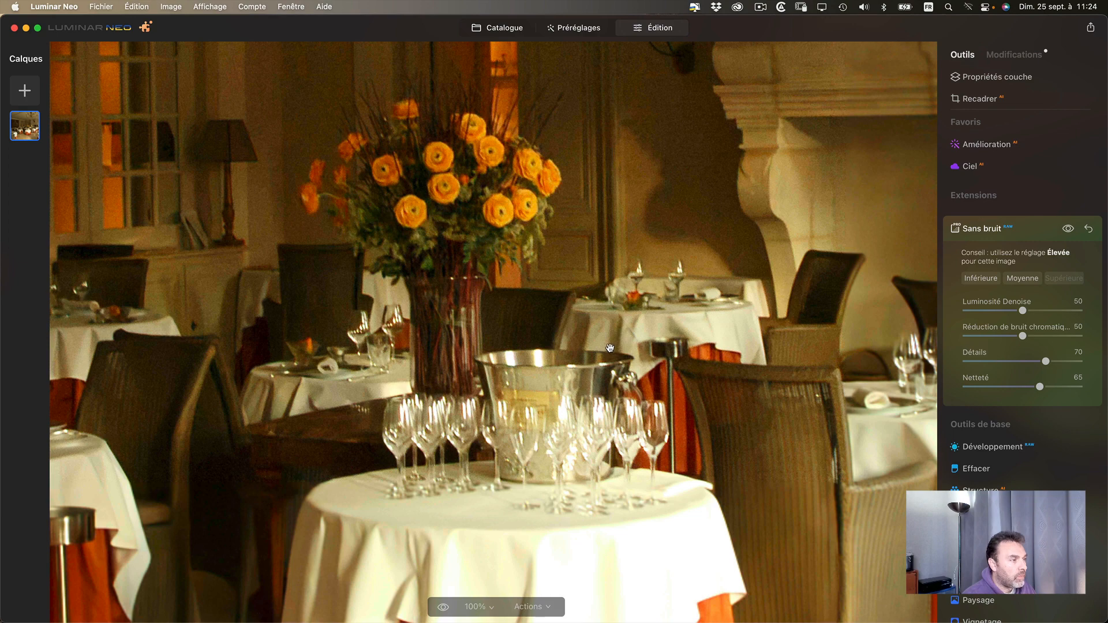
click(1068, 230)
click(1071, 232)
click(1070, 232)
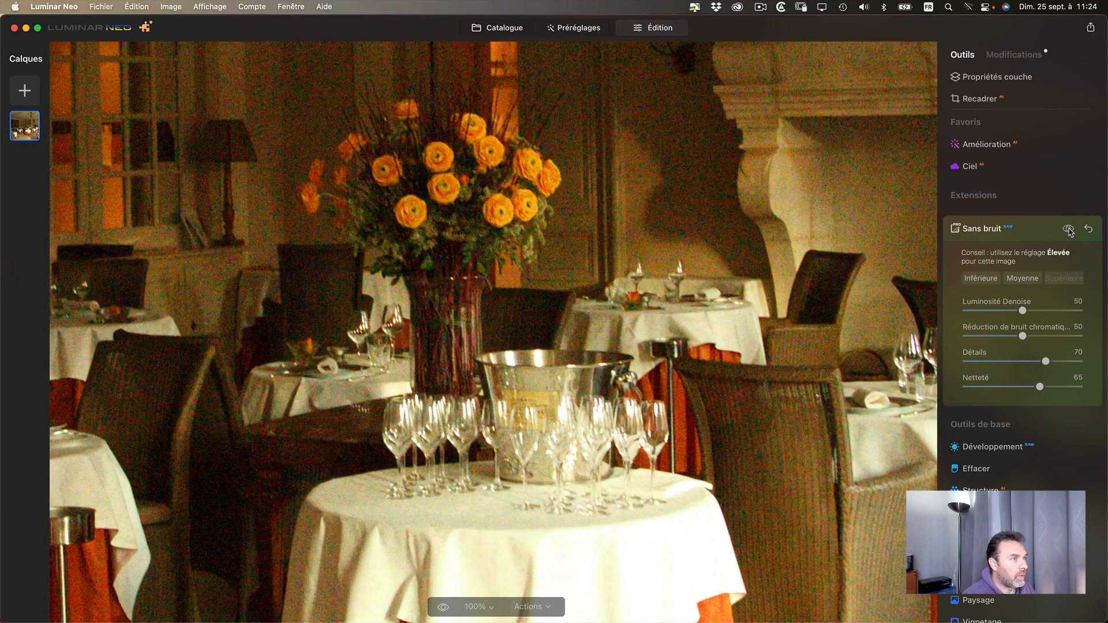
click(1071, 232)
- Inspect the large chandelier and ceiling at 100%, and view the whole dining room photo
drag(709, 237, 620, 552)
drag(767, 327, 616, 551)
drag(645, 245, 675, 540)
drag(716, 308, 724, 429)
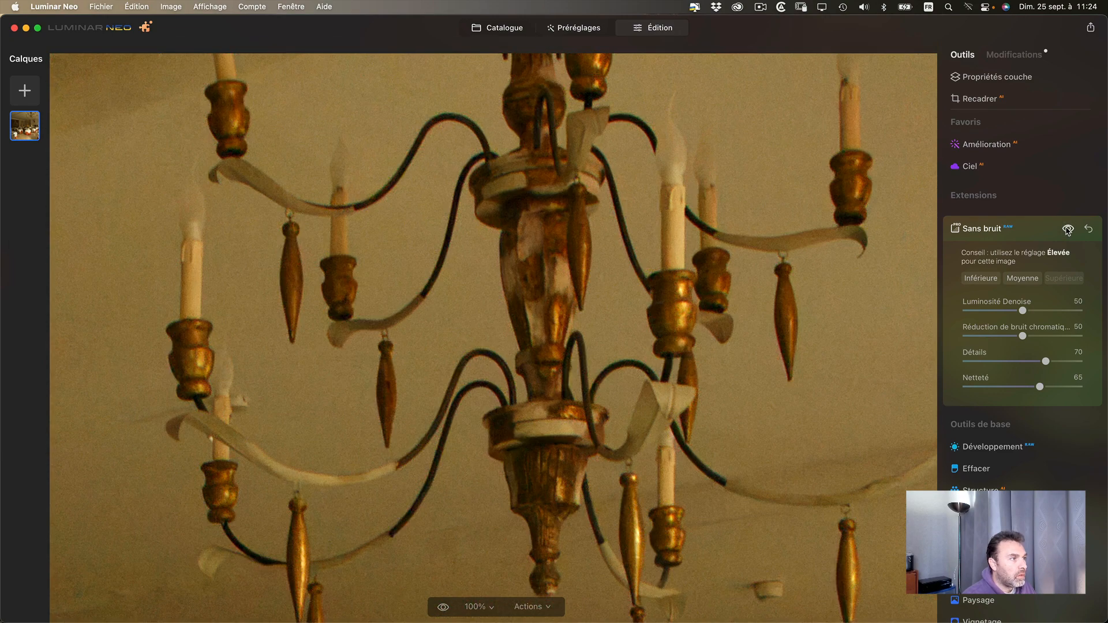
click(591, 396)
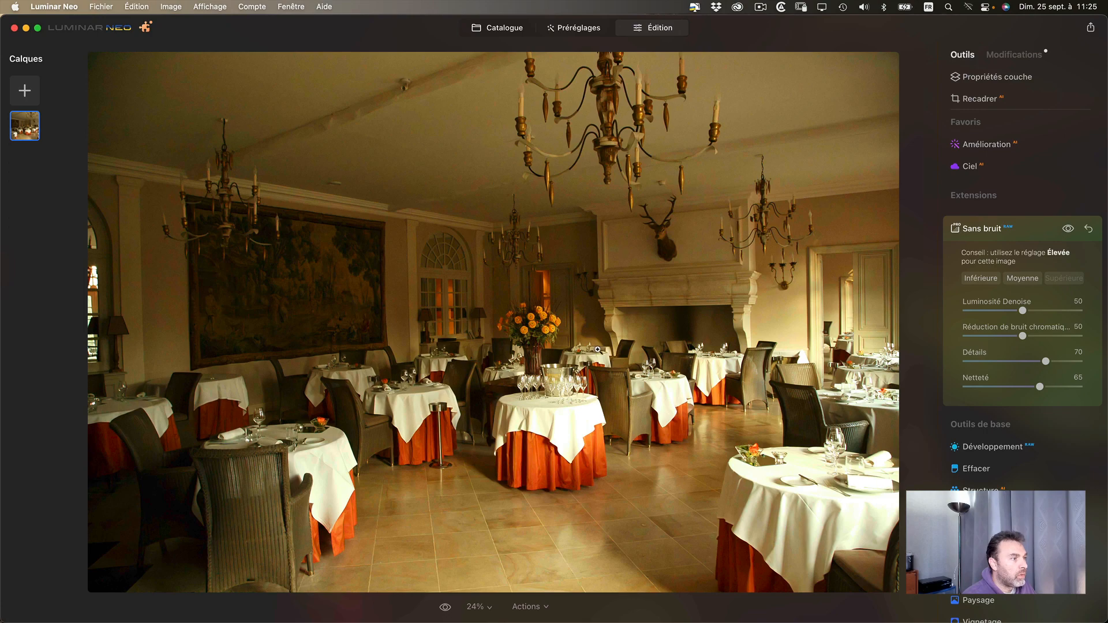
- Inspect the orange tablecloth, floor, wicker chairs and set tables at 100%, checking the Sans bruit effect
click(510, 507)
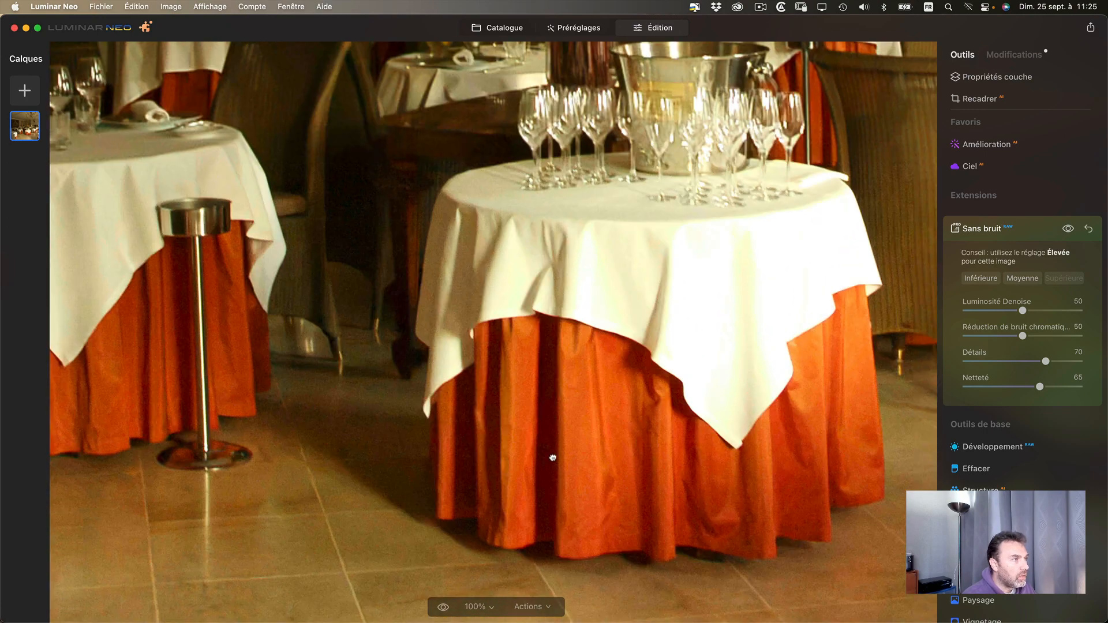
click(553, 458)
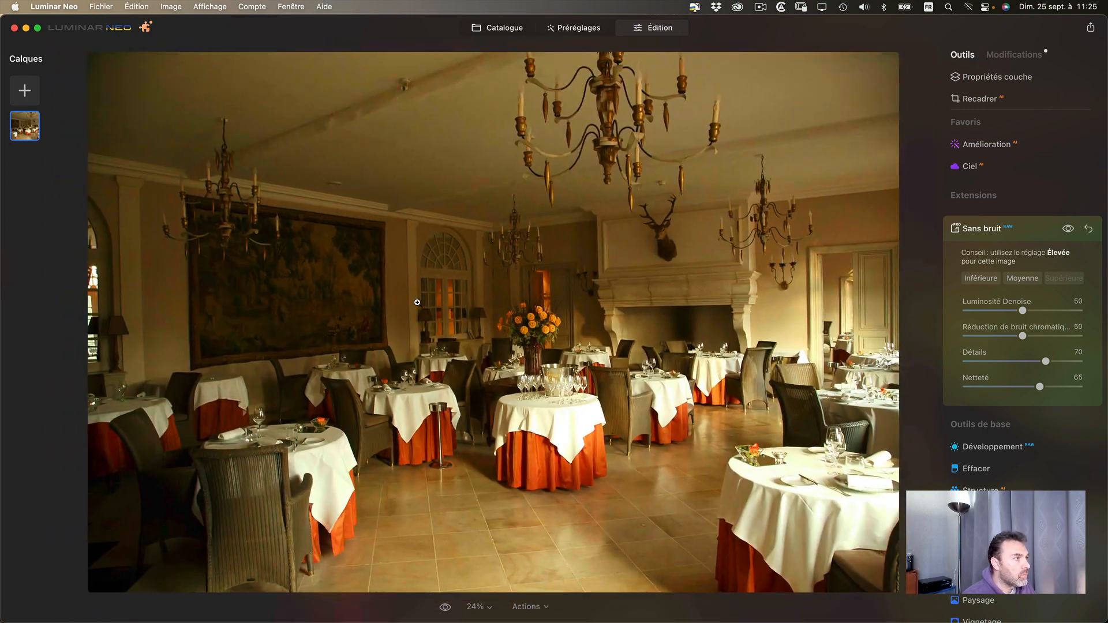
click(286, 457)
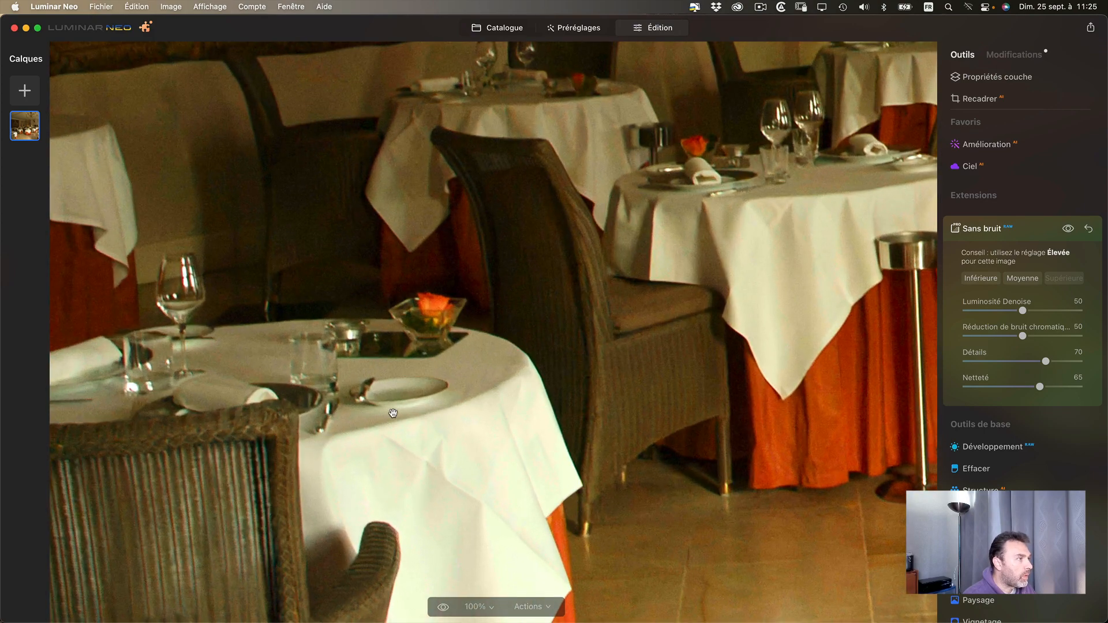
click(393, 414)
click(387, 427)
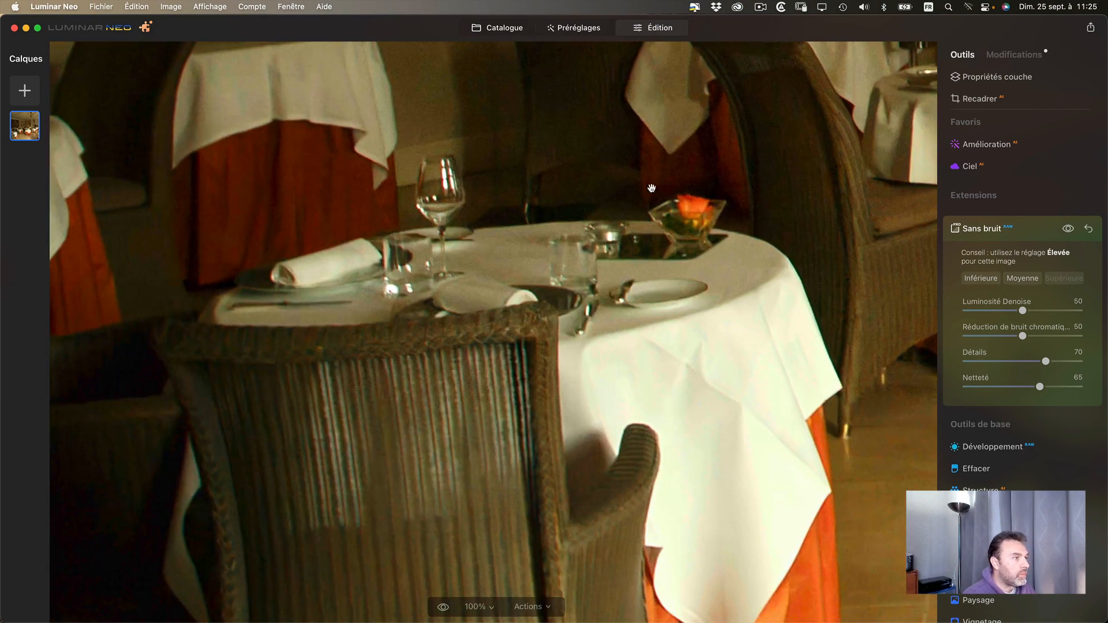
click(1068, 229)
drag(799, 213, 383, 439)
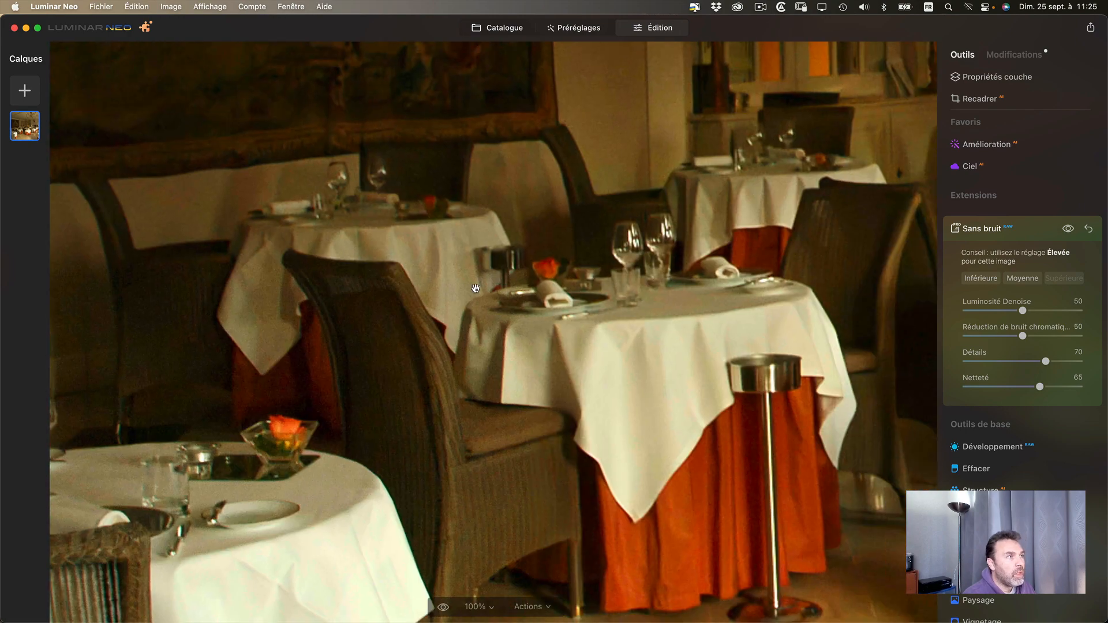
click(476, 290)
- Reopen the dining room photo from the catalogue, examine the deer head at 100%, and show its Sans bruit settings in the editor
key(g)
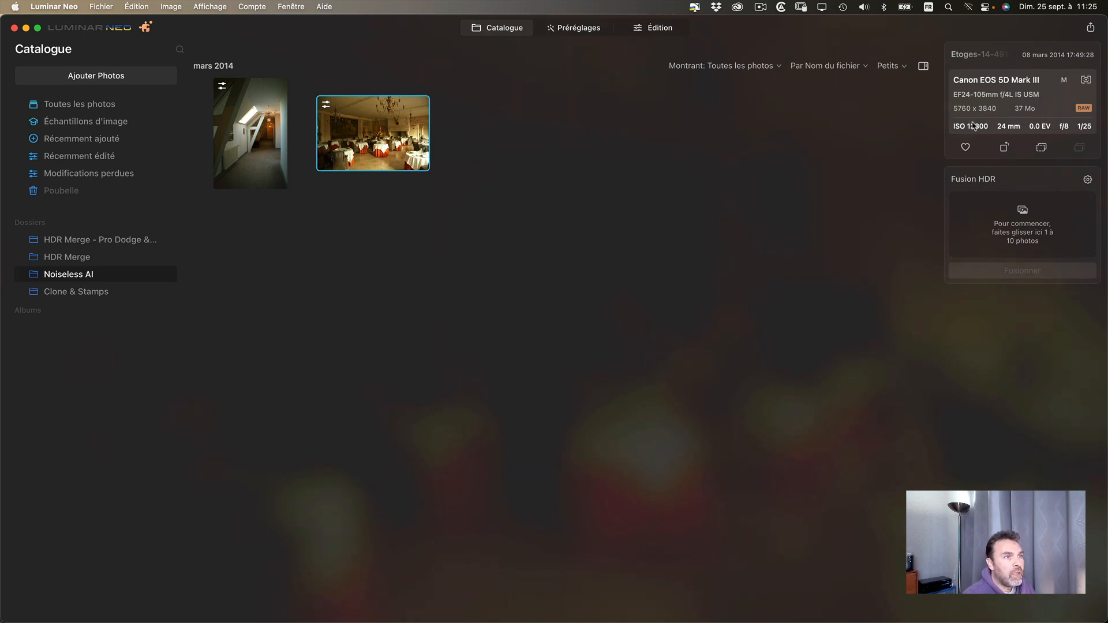
double_click(364, 143)
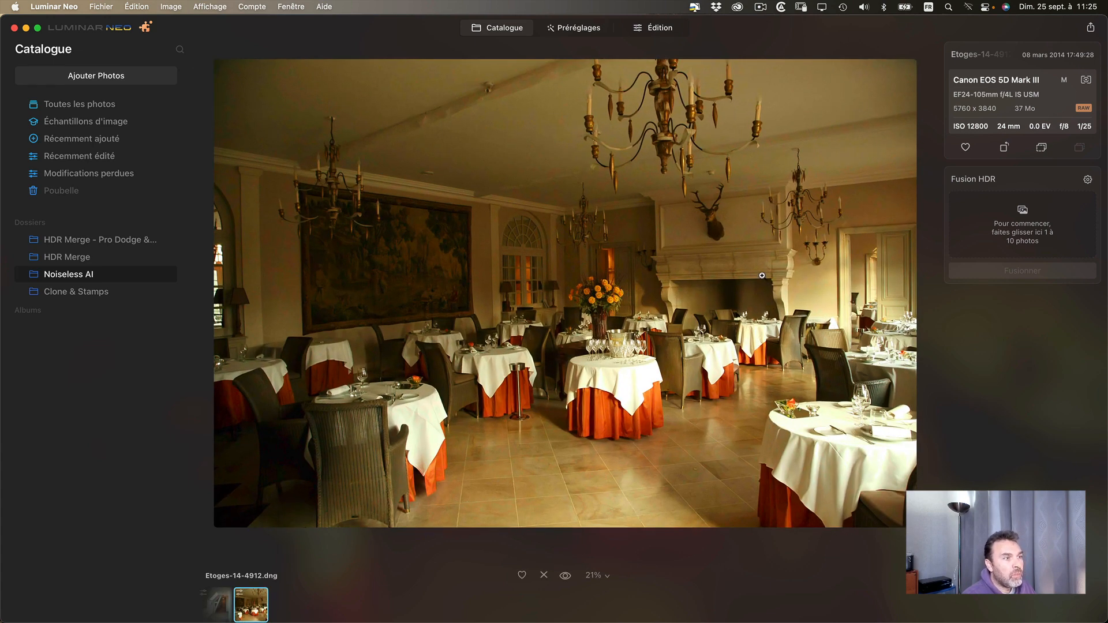
click(718, 226)
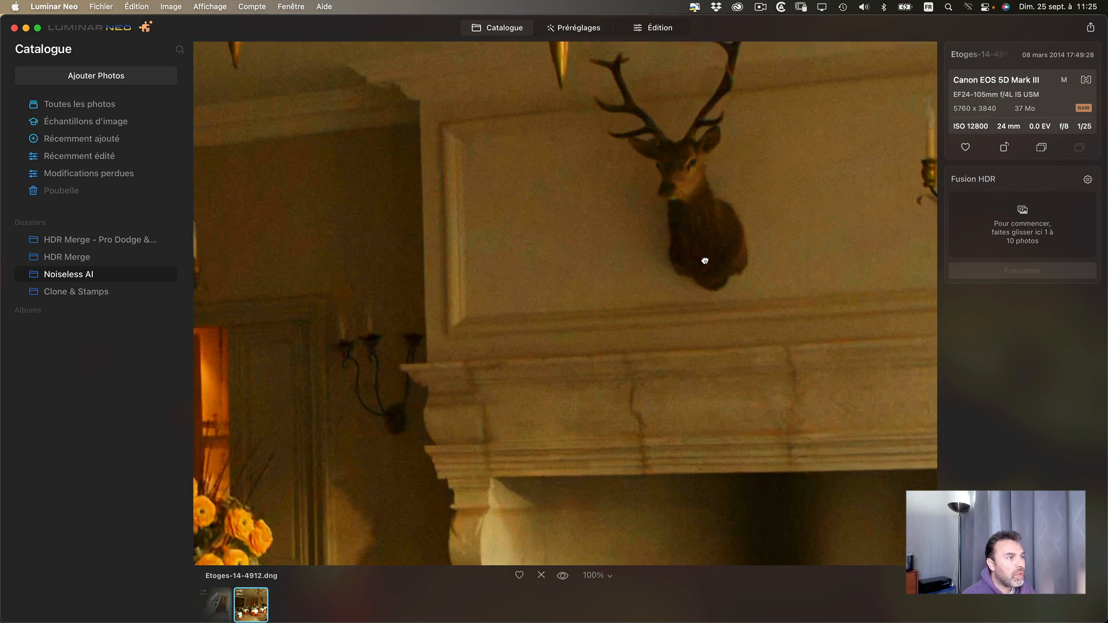
drag(704, 260, 772, 299)
click(660, 32)
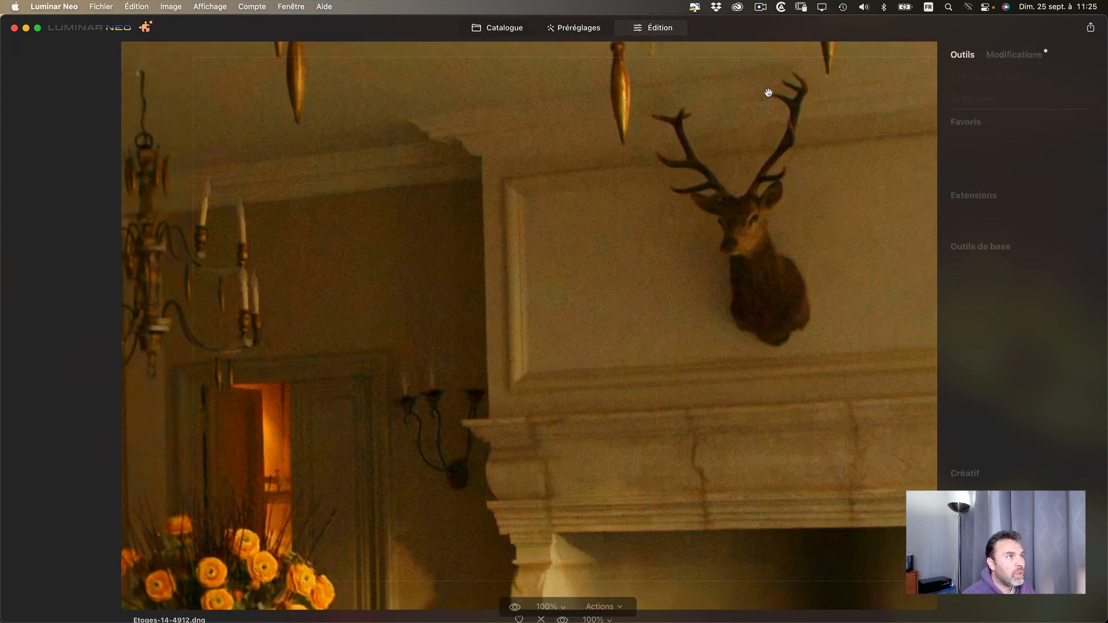
click(1095, 218)
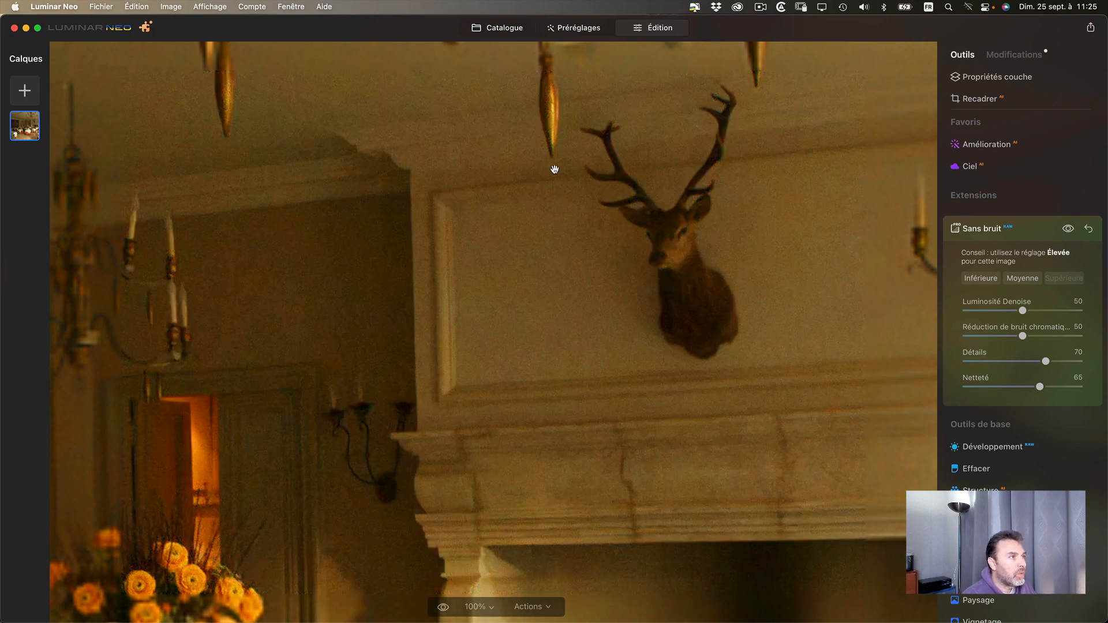
- Inspect the small chandelier, arched window, orange flowers and set tables at 100%, and view the whole dining room photo
drag(270, 339, 690, 157)
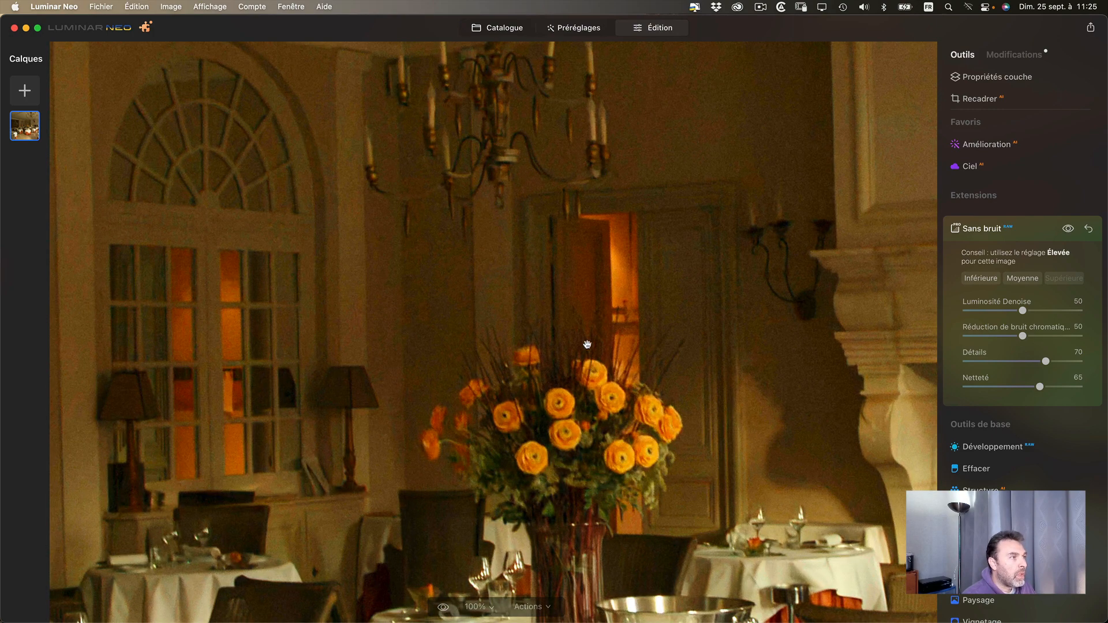
drag(595, 261, 555, 308)
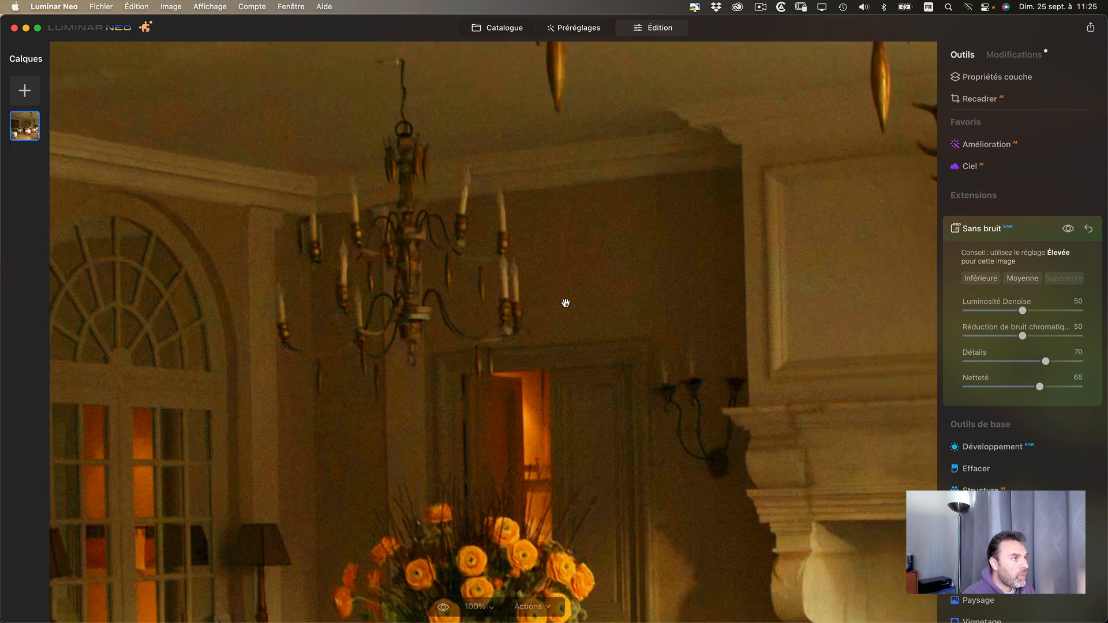
drag(569, 347, 564, 213)
drag(483, 411, 516, 357)
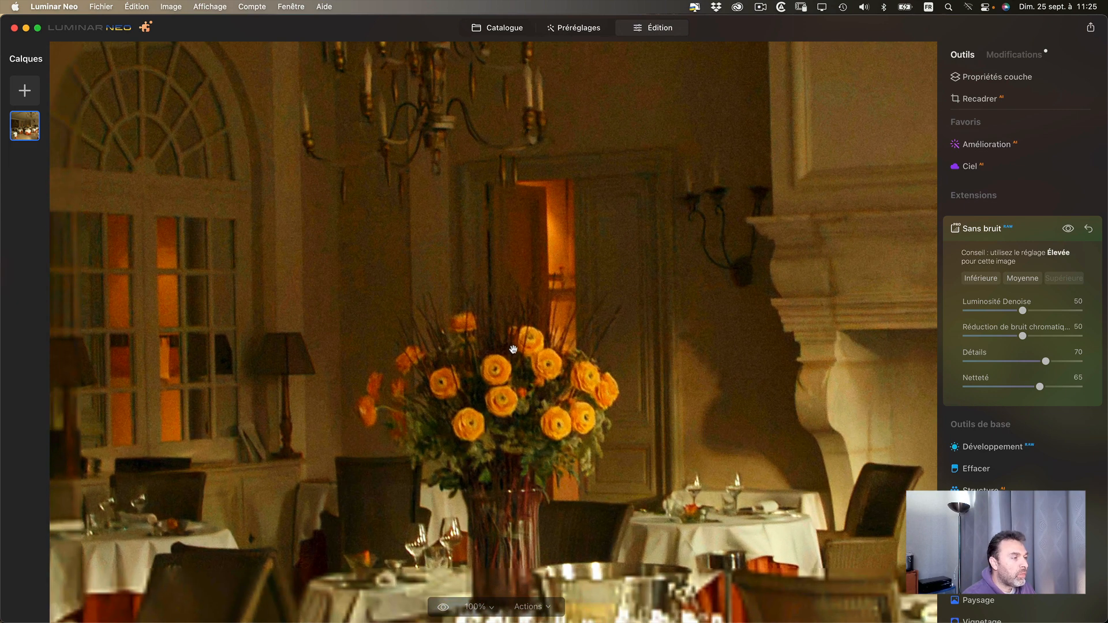
drag(574, 208, 643, 178)
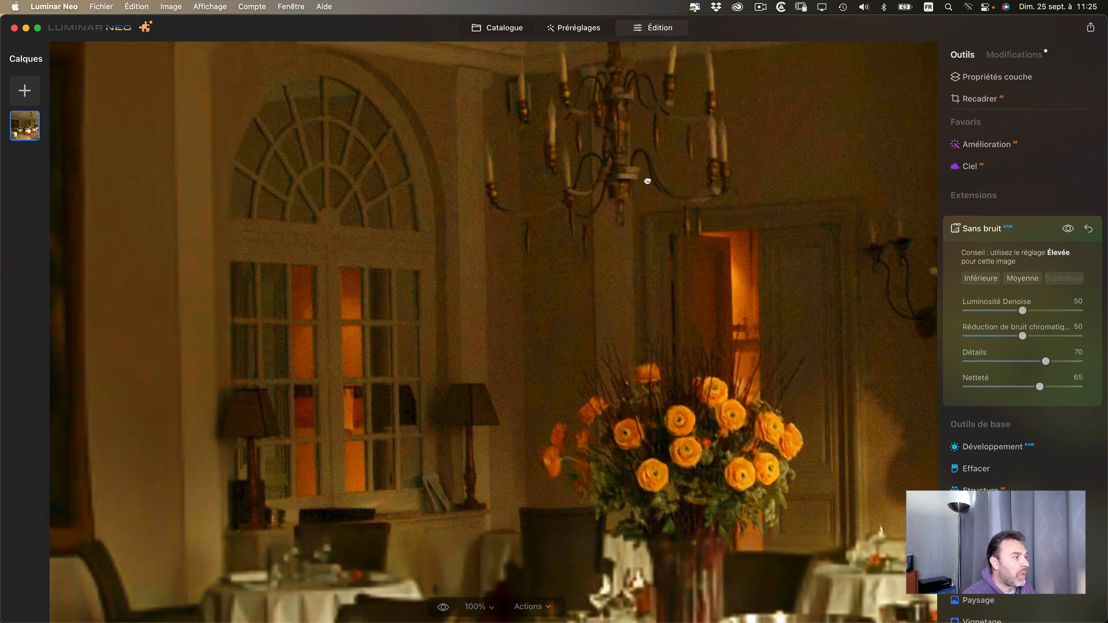
drag(564, 346, 445, 172)
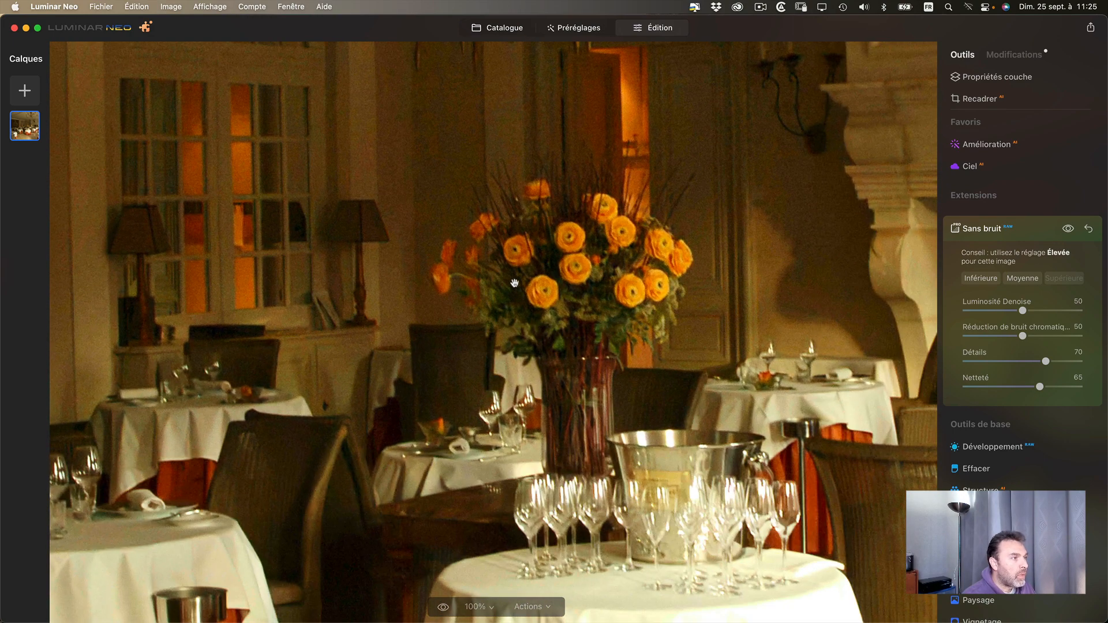
click(559, 332)
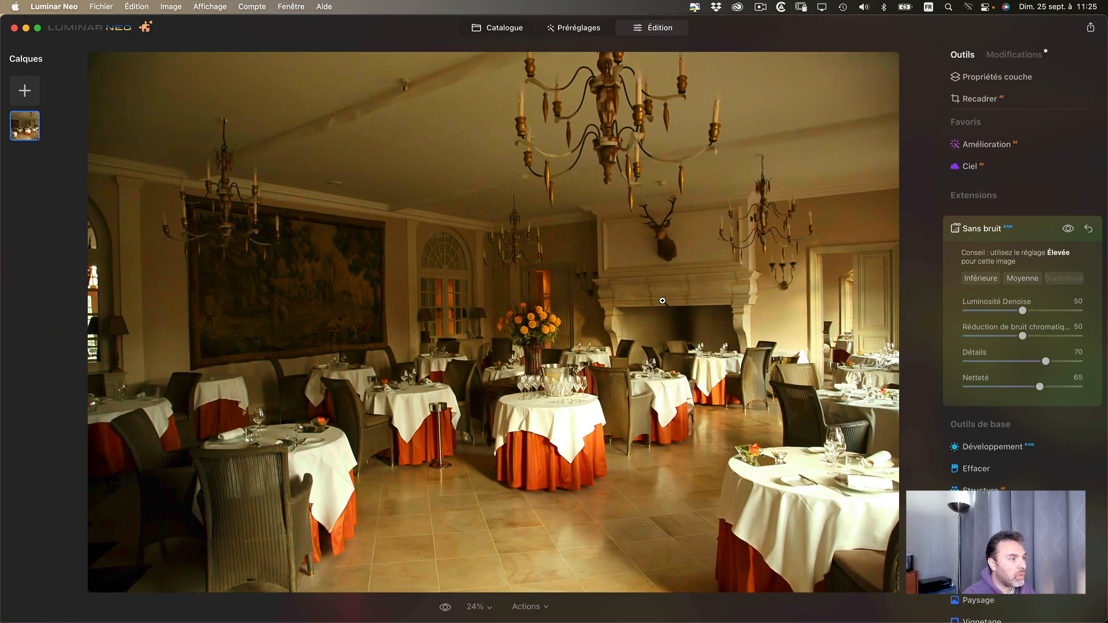
- Open the catalogue folder starting with "HDR Merge - Pro Dodge" and check the installed program version
click(499, 29)
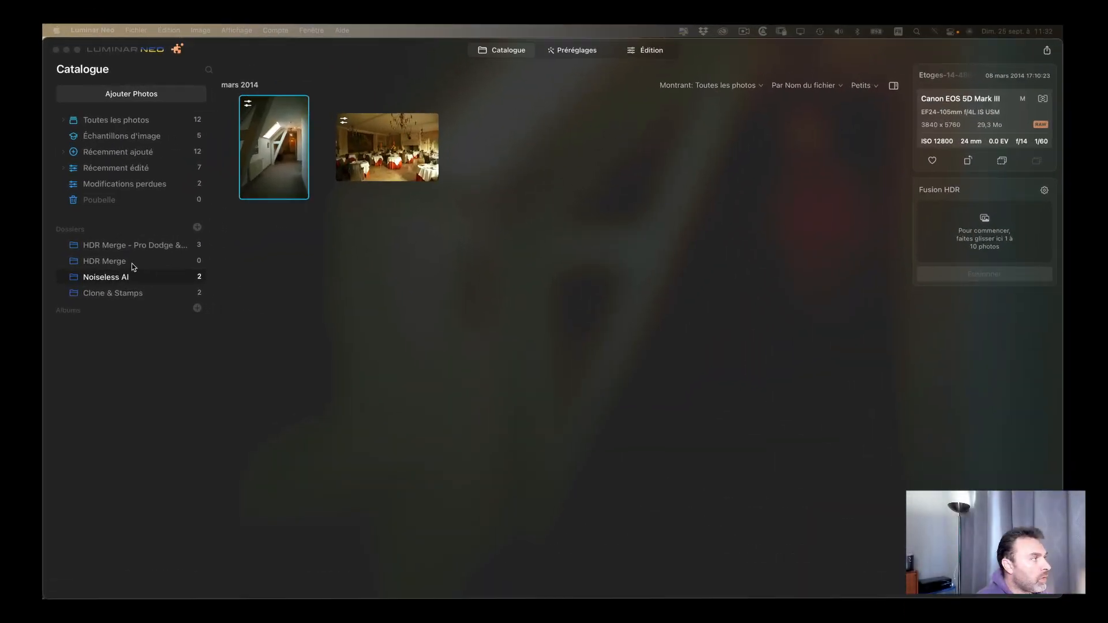
click(93, 245)
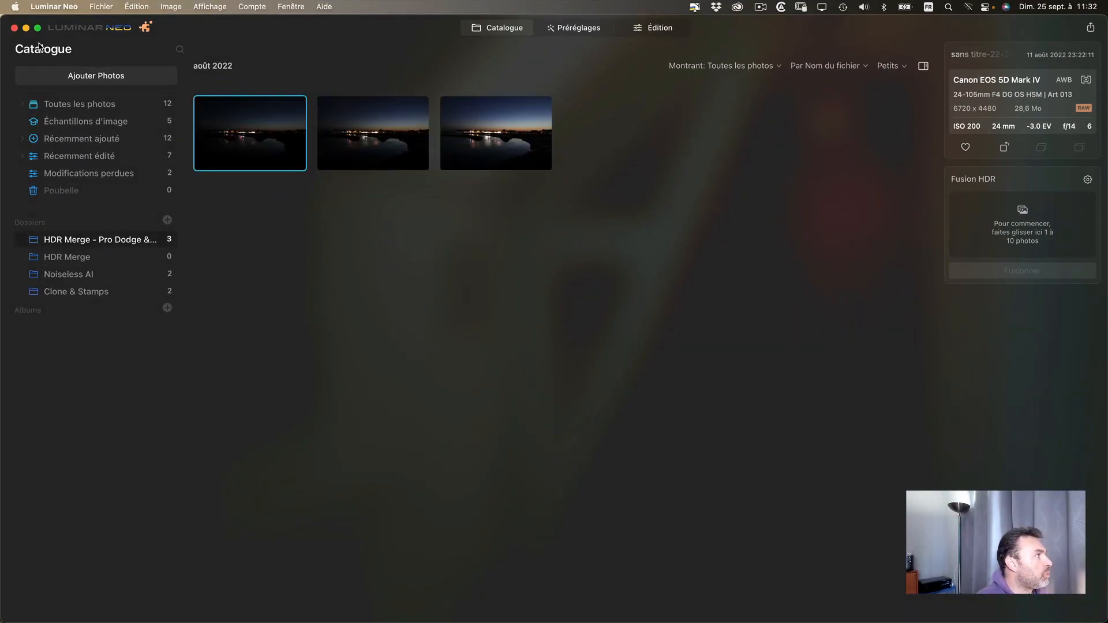
click(55, 6)
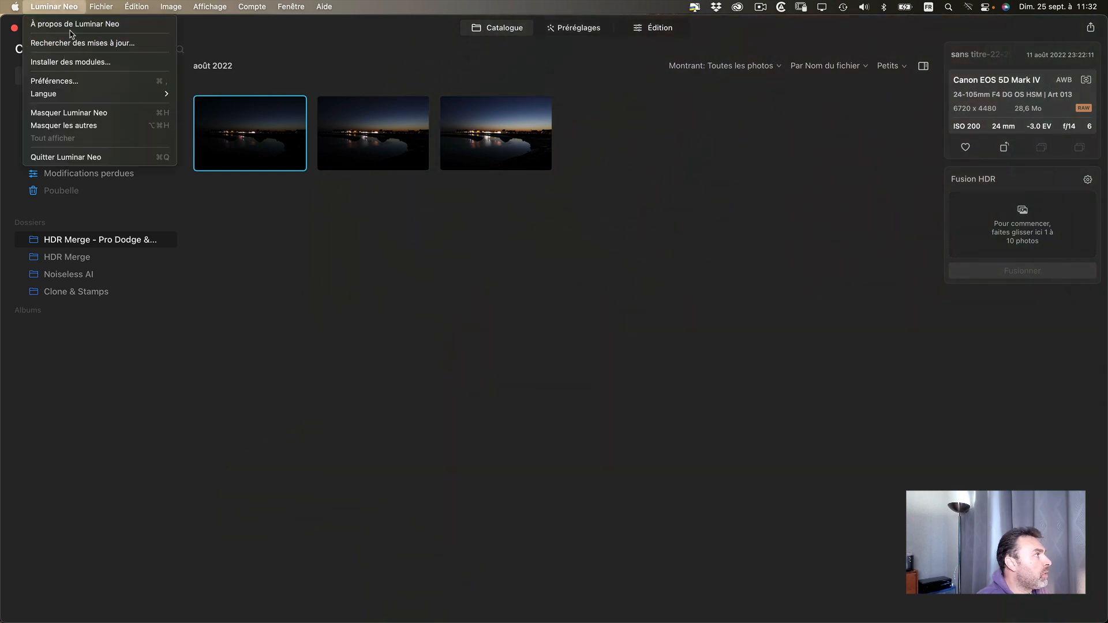
click(75, 23)
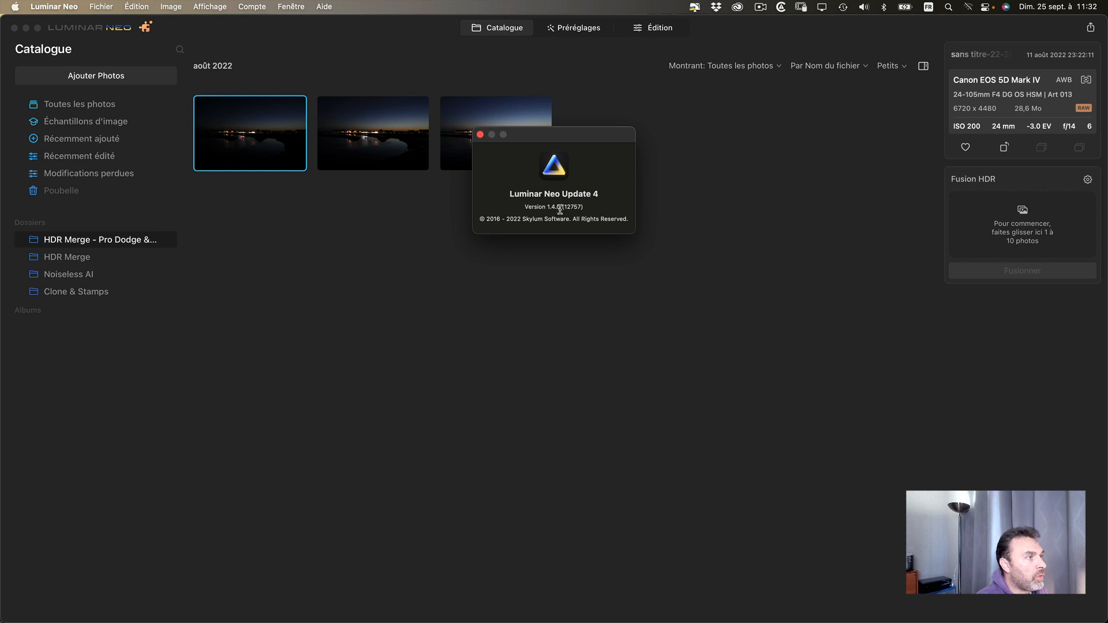
click(479, 135)
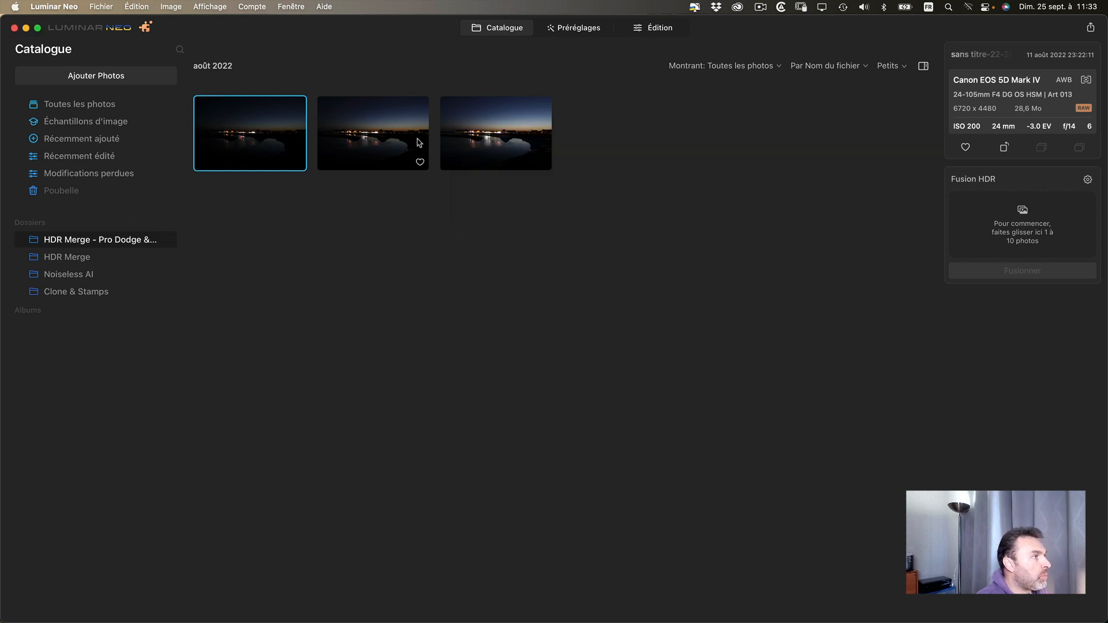
- Merge the three bracketed night bay photos with Fusion HDR, keeping Alignement automatique and Chromatic Aberration Reduction enabled
shift+click(496, 142)
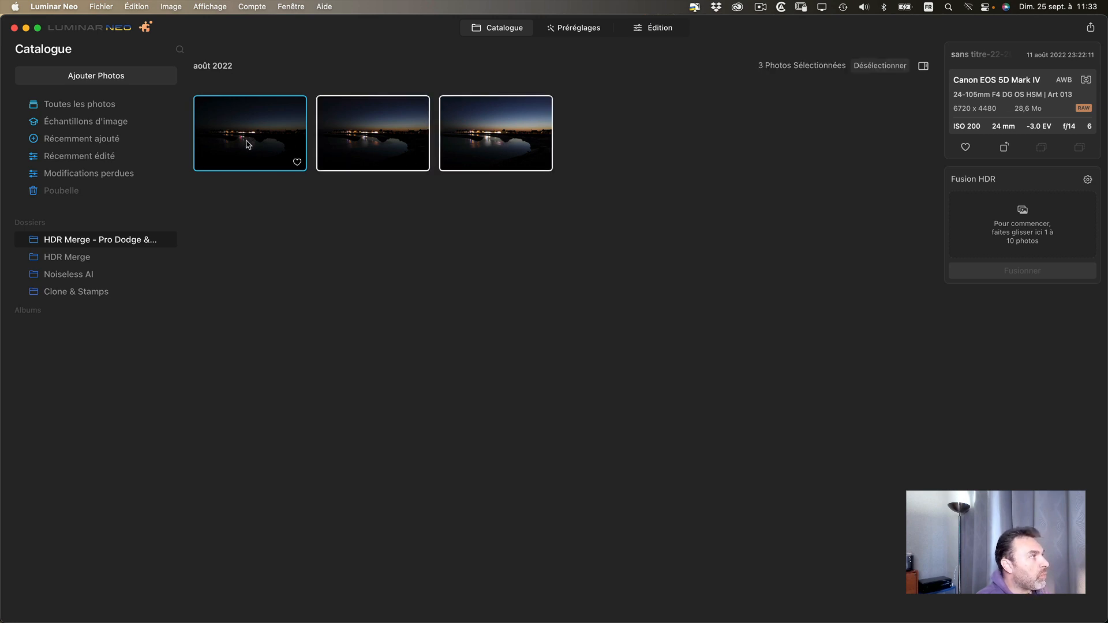
drag(248, 144, 996, 217)
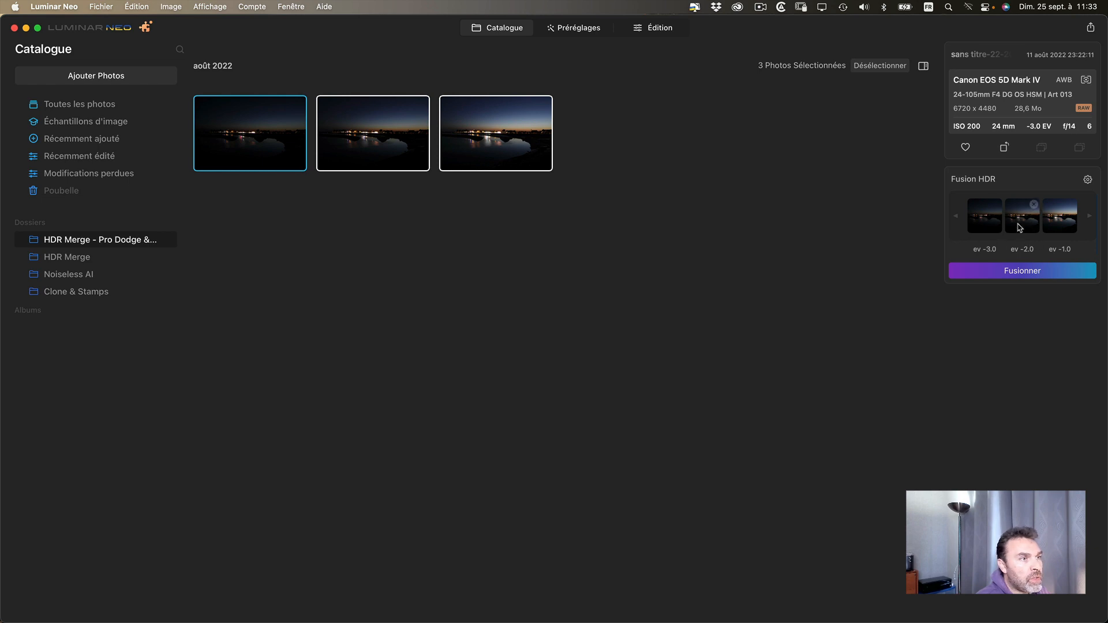
click(1088, 180)
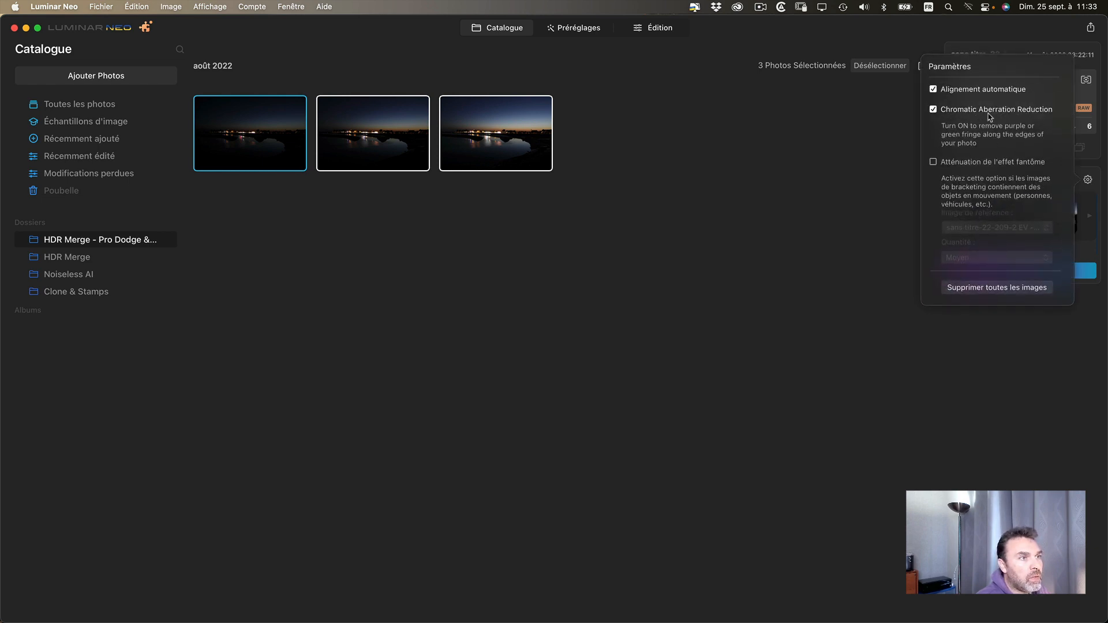
click(933, 110)
click(934, 110)
click(1002, 355)
click(991, 277)
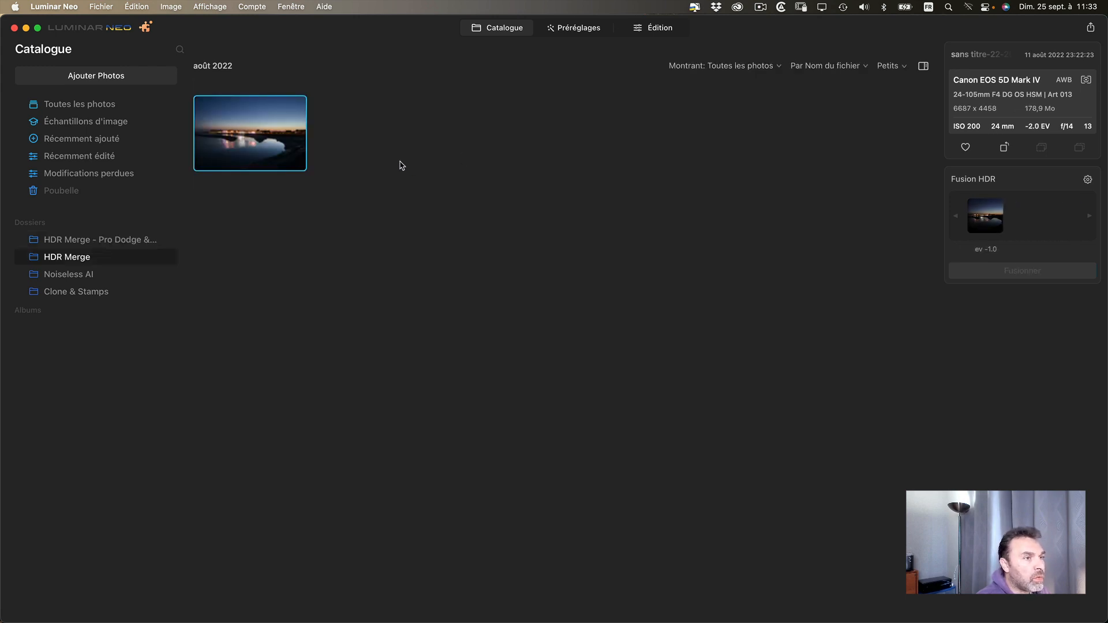
- Open the merged HDR image and examine the lit waterfront along the horizon at 100%
double_click(245, 132)
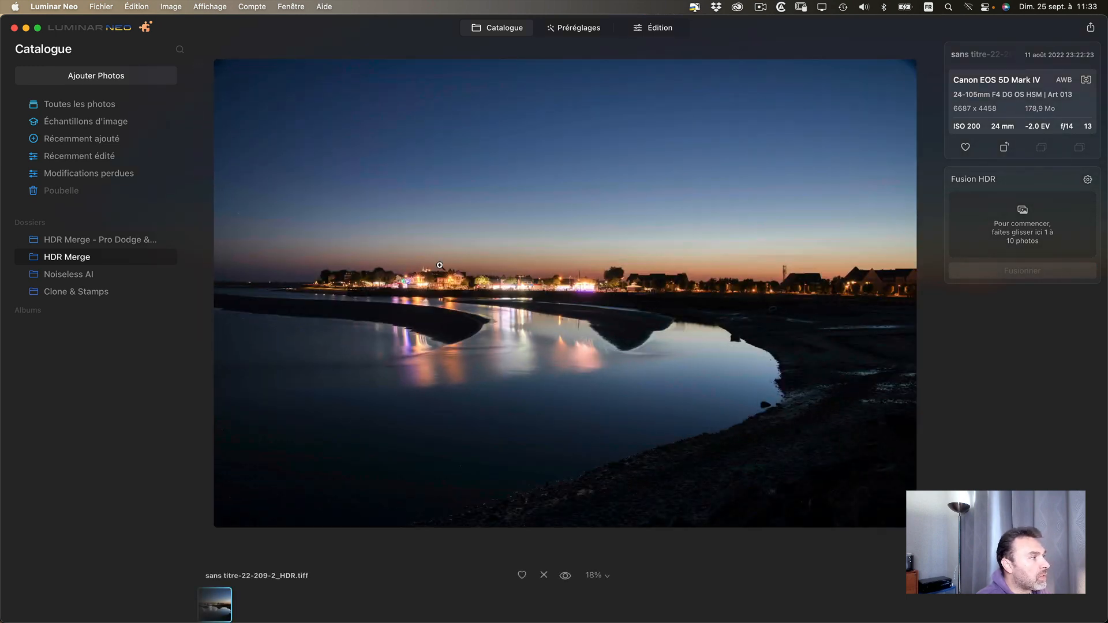
click(344, 277)
drag(344, 278, 416, 299)
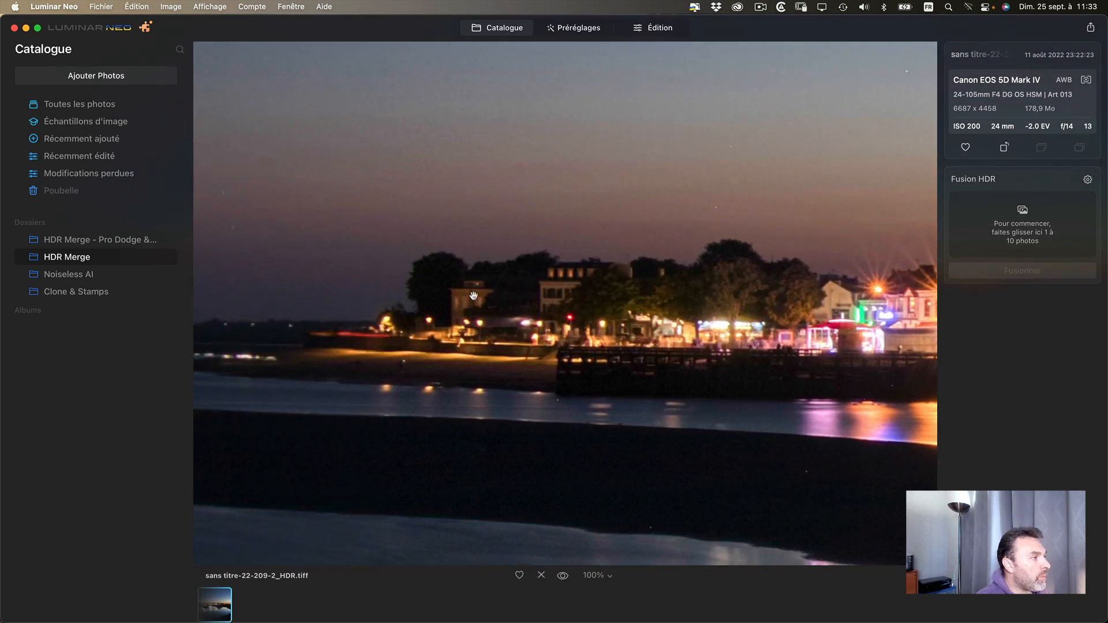
drag(728, 276, 424, 312)
drag(870, 323, 261, 277)
drag(772, 318, 423, 294)
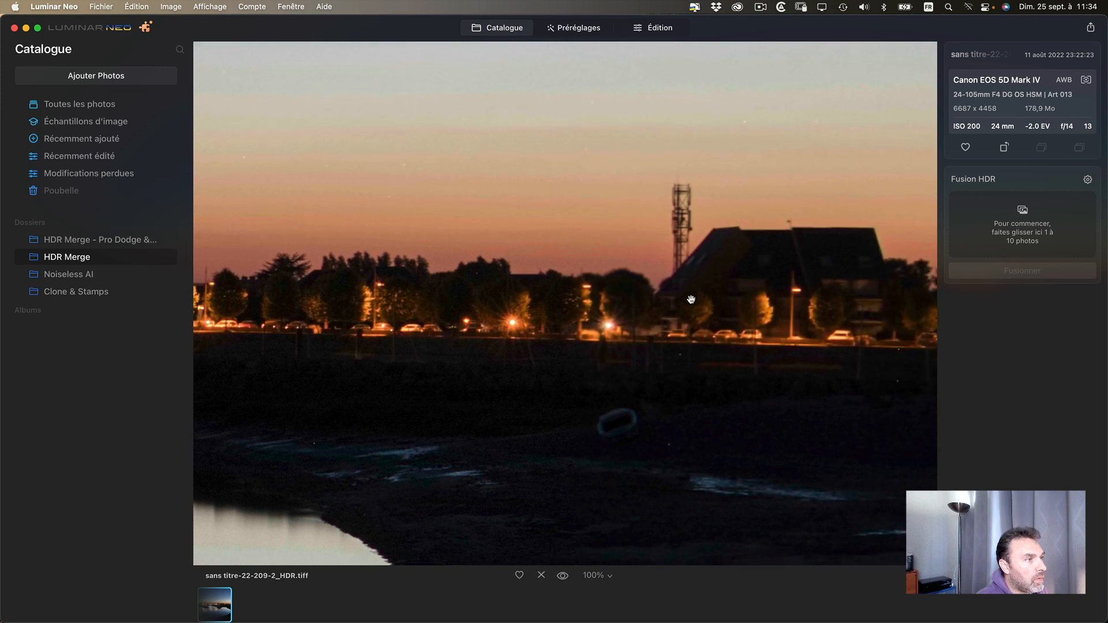
- Inspect the mast and house roof edges in the HDR image for fringing at 100%, and review the Fusion HDR parameters
drag(681, 296, 444, 283)
drag(606, 234, 537, 230)
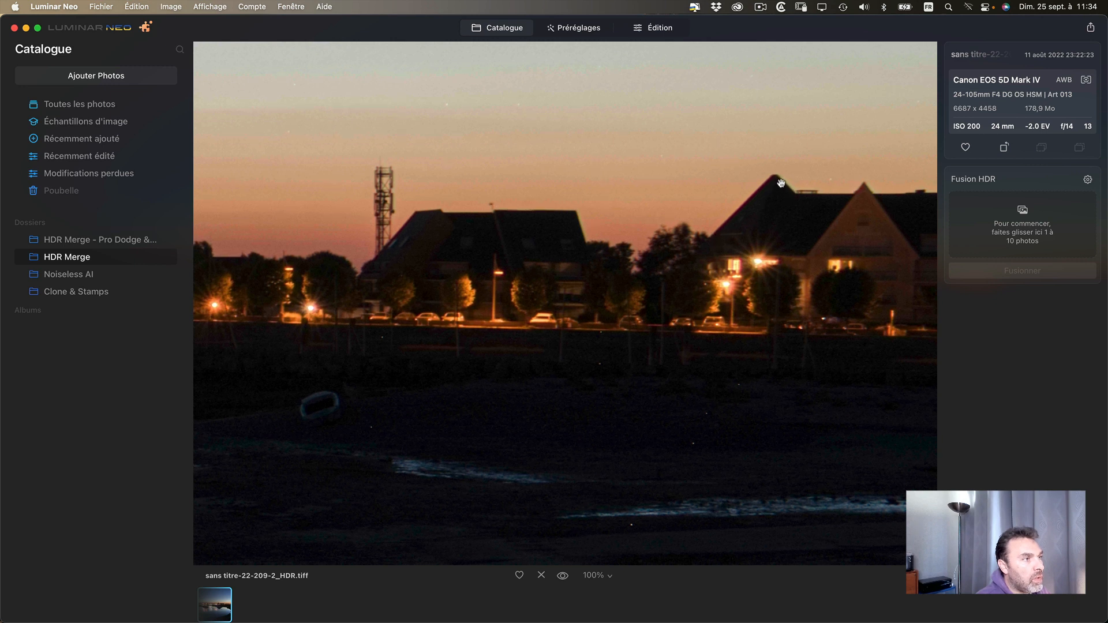
drag(784, 186, 800, 199)
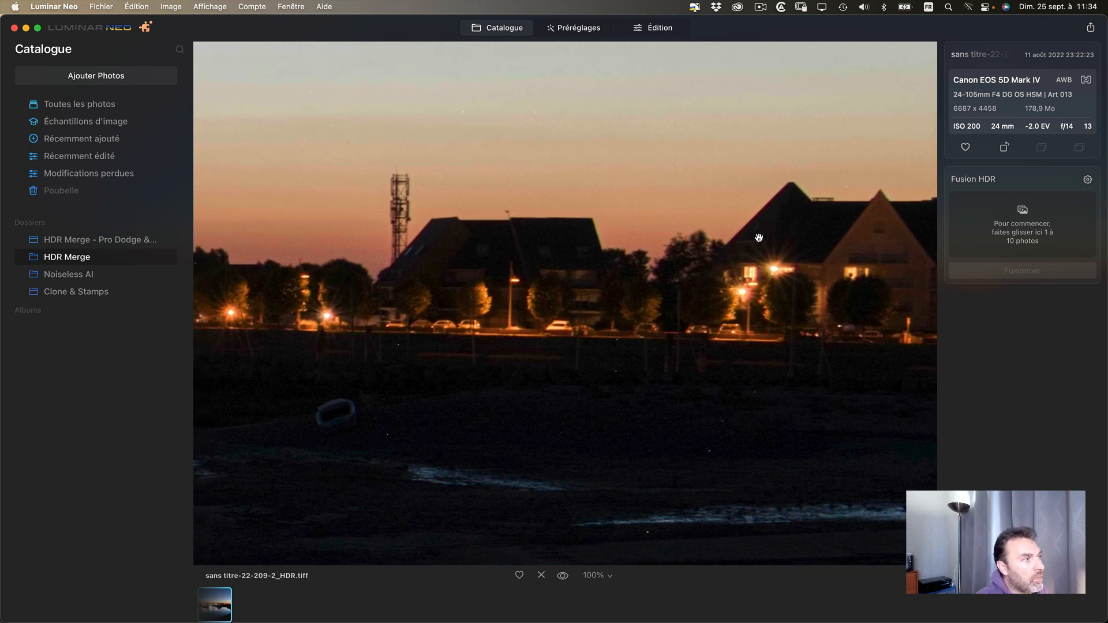
drag(759, 239, 796, 224)
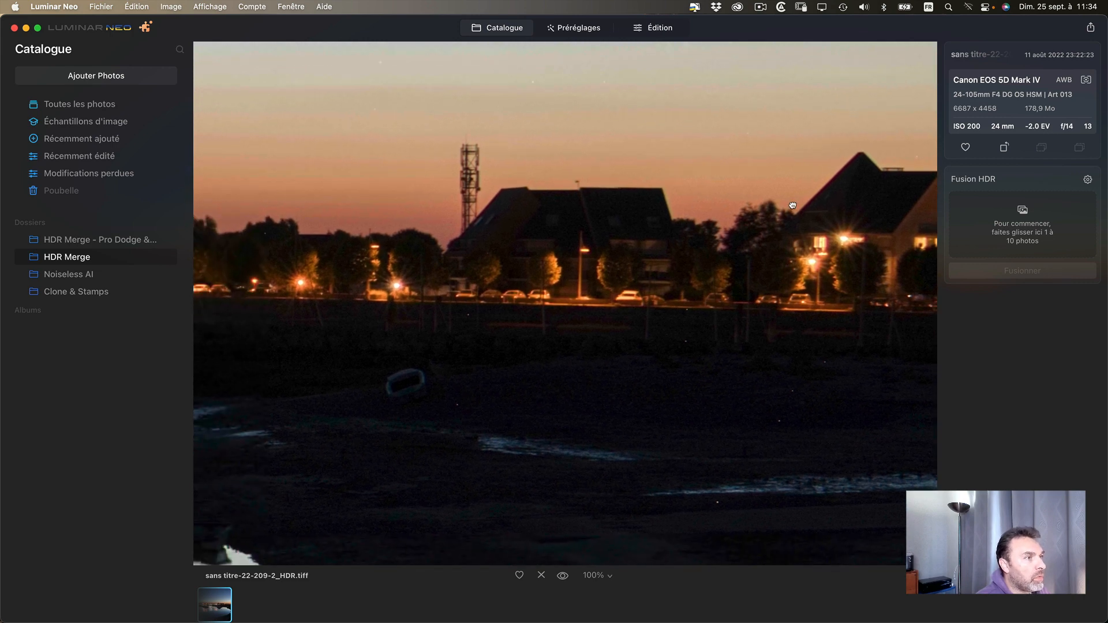
click(809, 215)
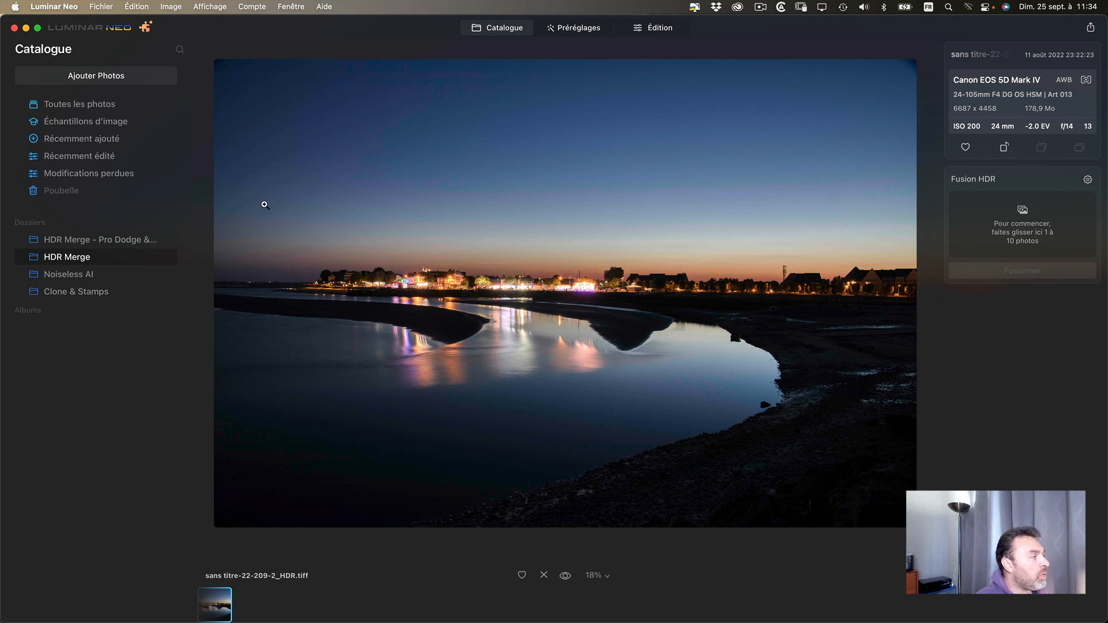
click(1088, 179)
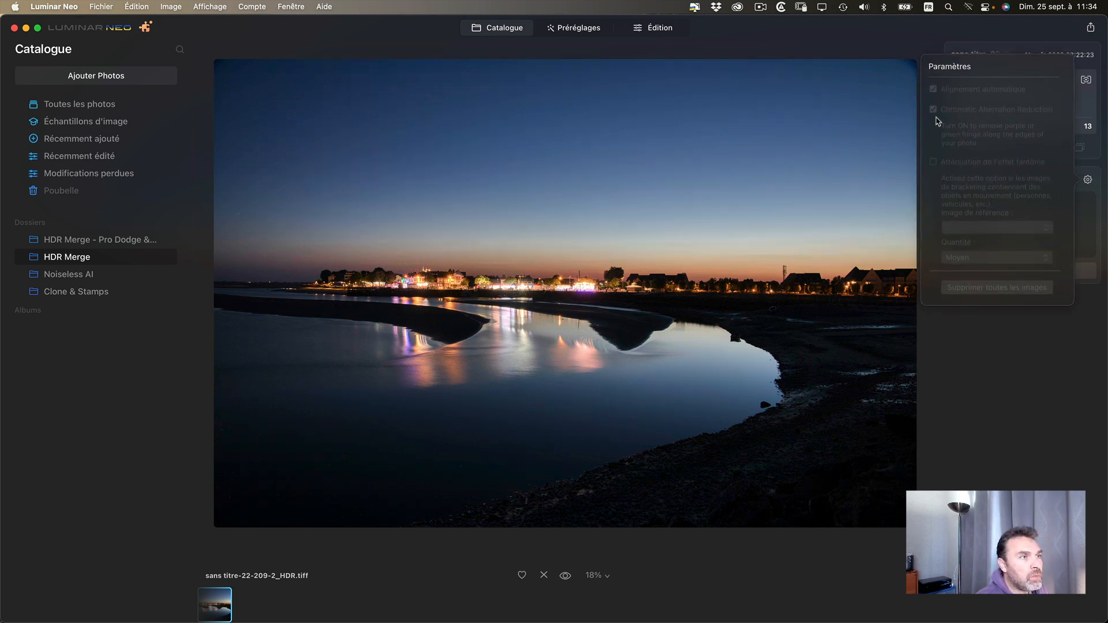
click(1088, 180)
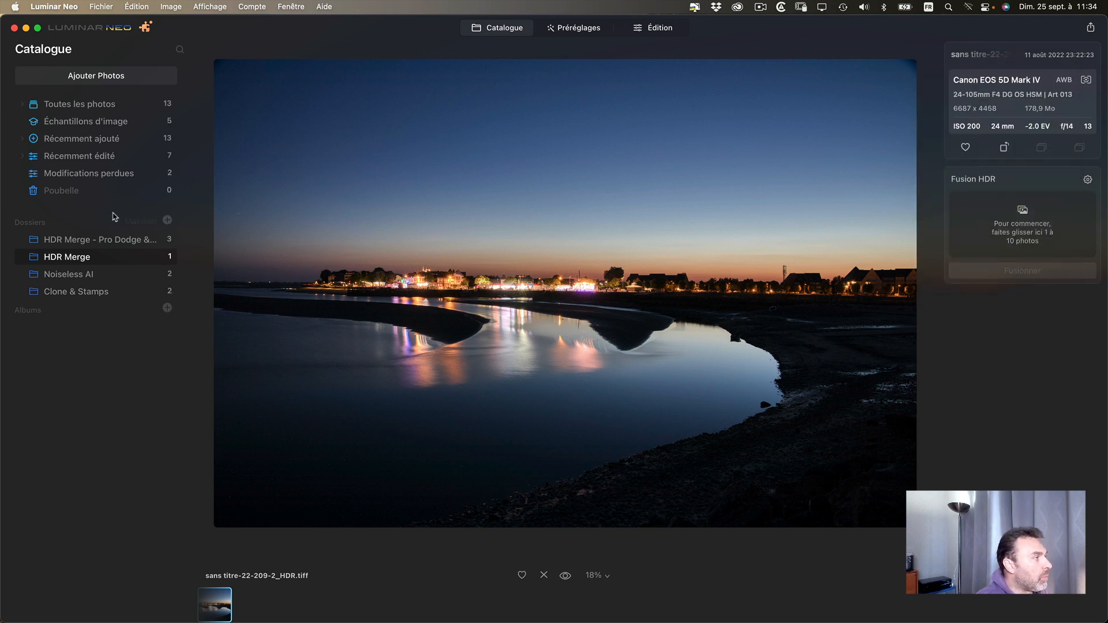
- Open the brightest source exposure, sans titre-22-210-2.cr2, from the bracketed photos folder and examine its roofs and mast at 100%
click(88, 240)
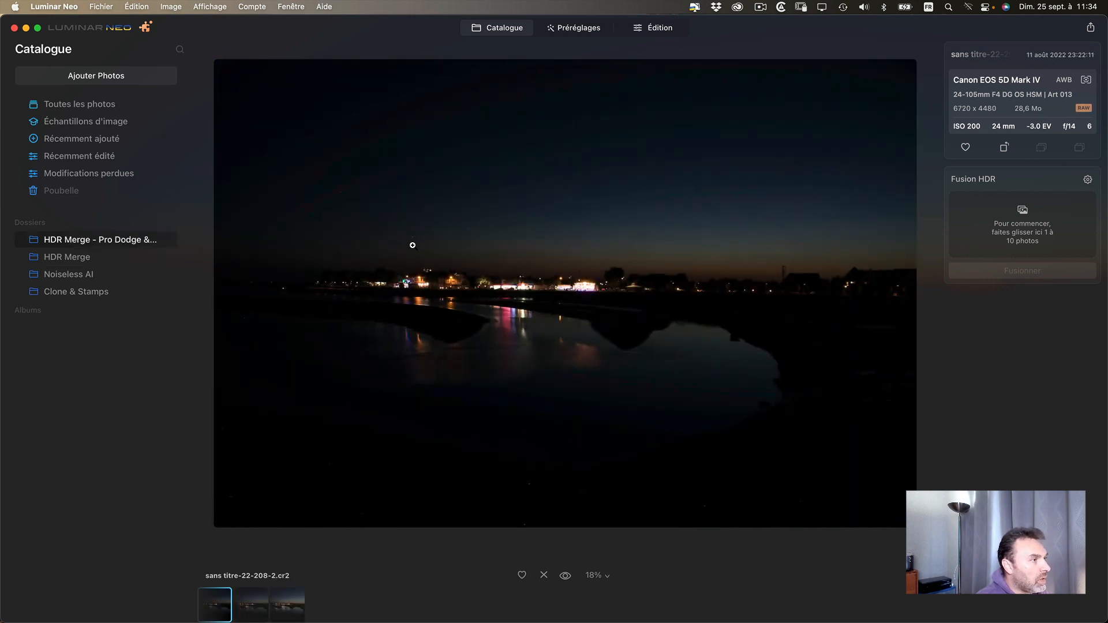
click(287, 608)
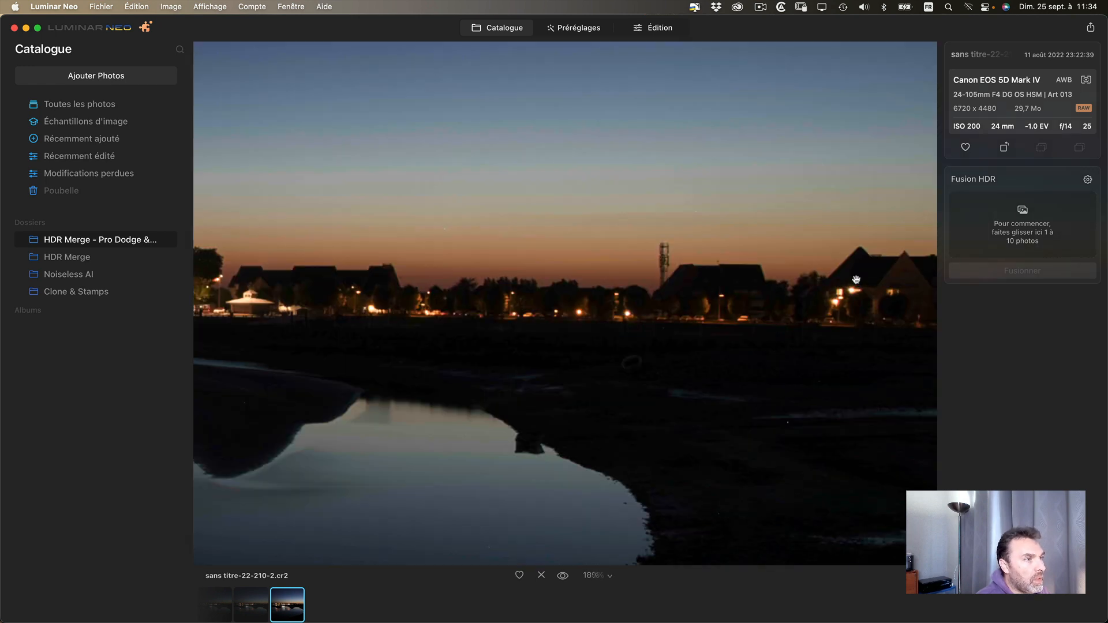
click(868, 294)
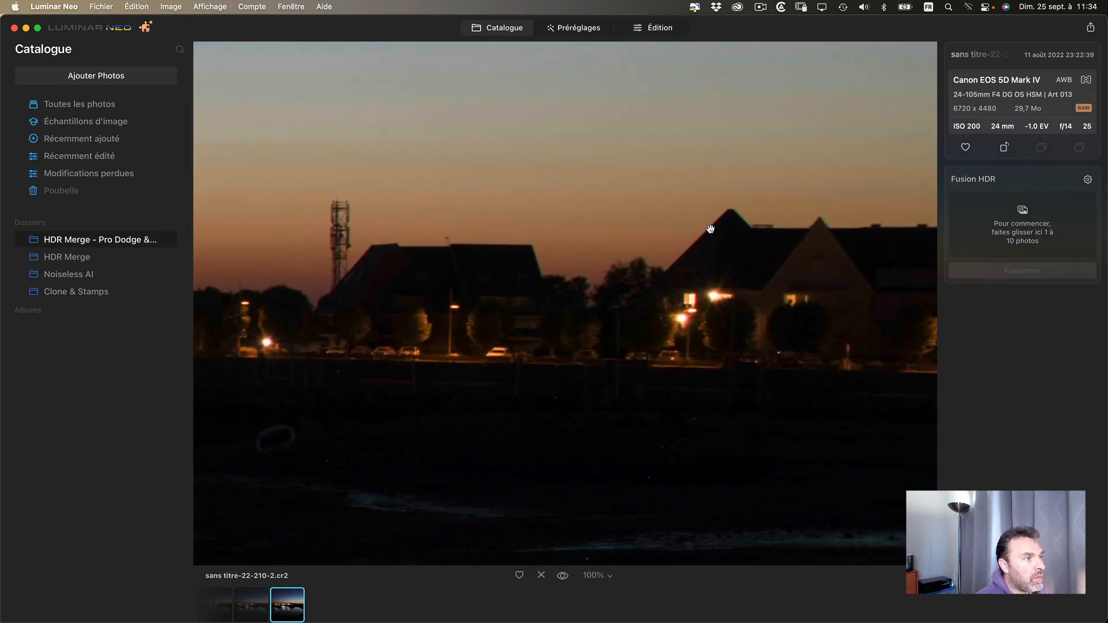
drag(570, 288, 673, 265)
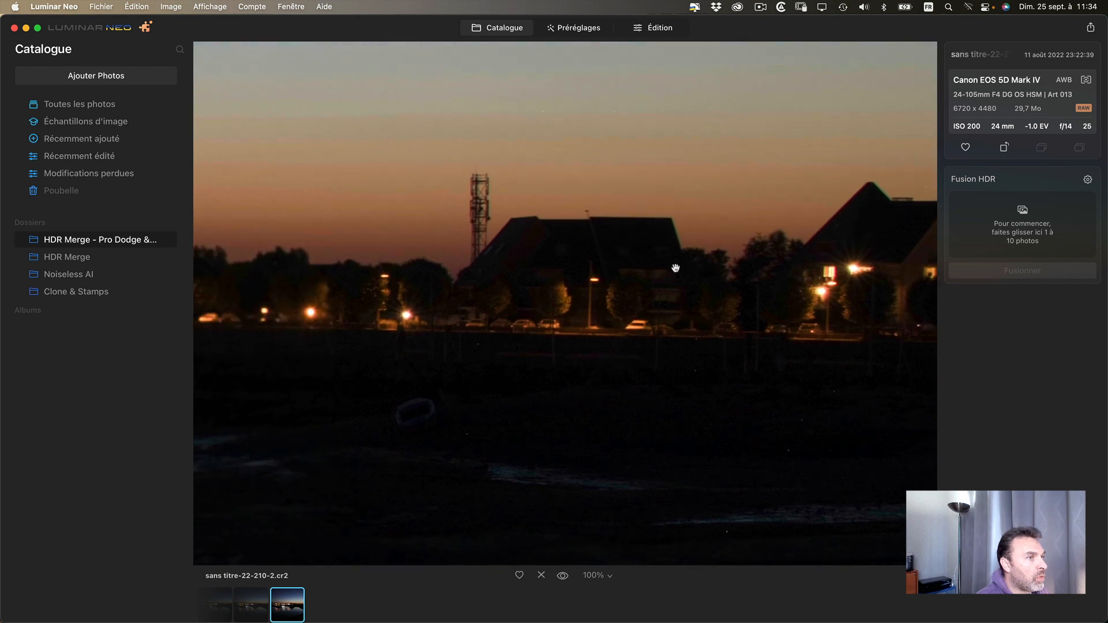
- Enable chromatic aberration correction in the Optique settings of Développement for the brightest exposure
click(647, 29)
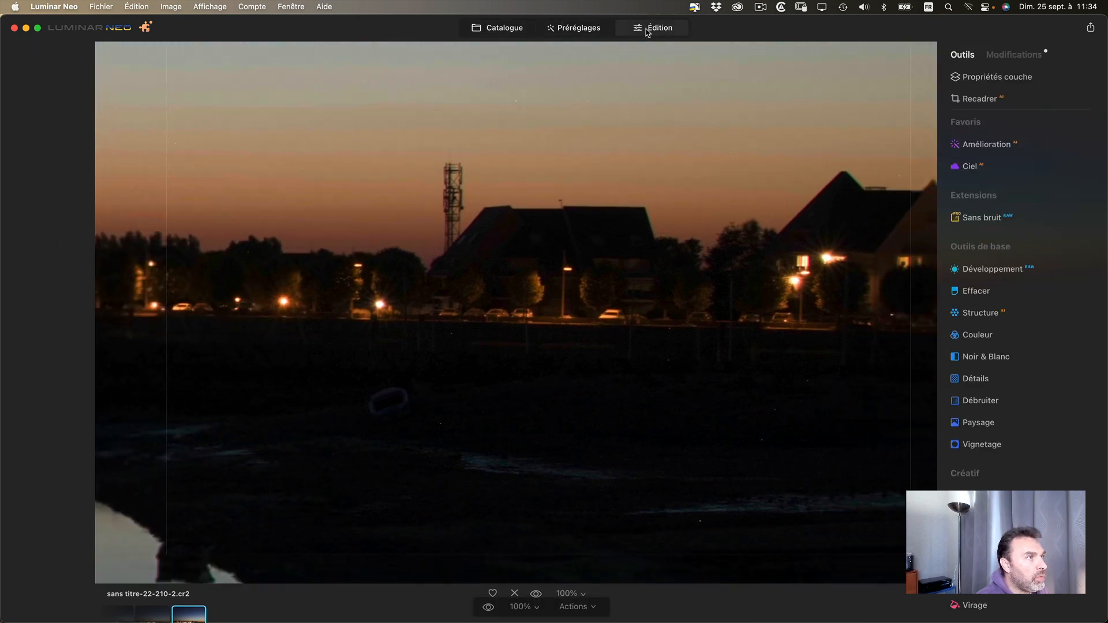
click(1092, 272)
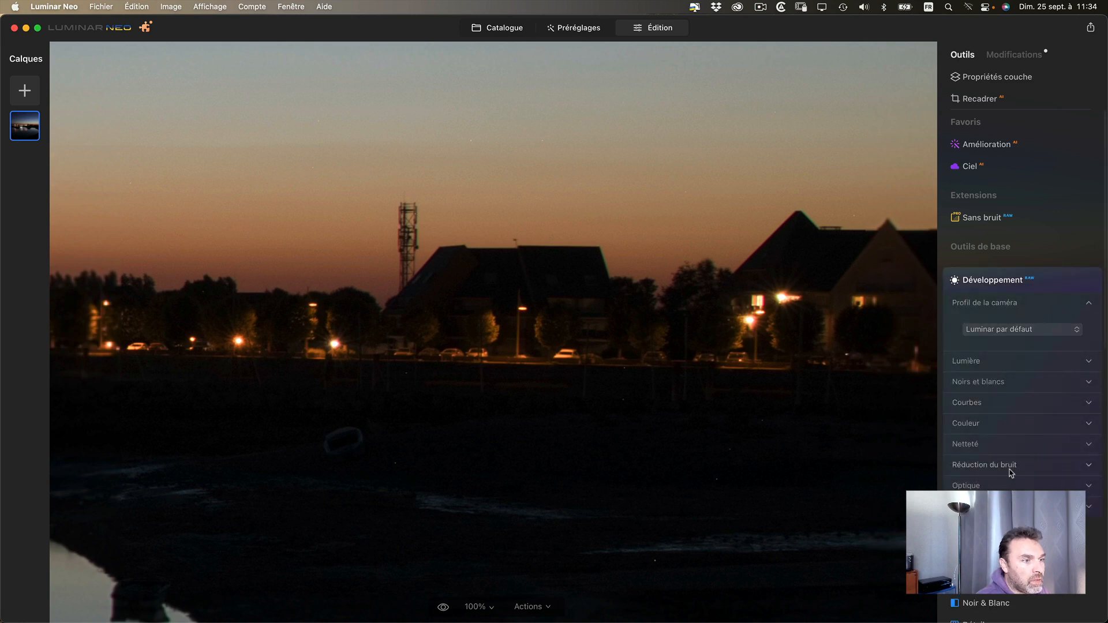
click(1003, 485)
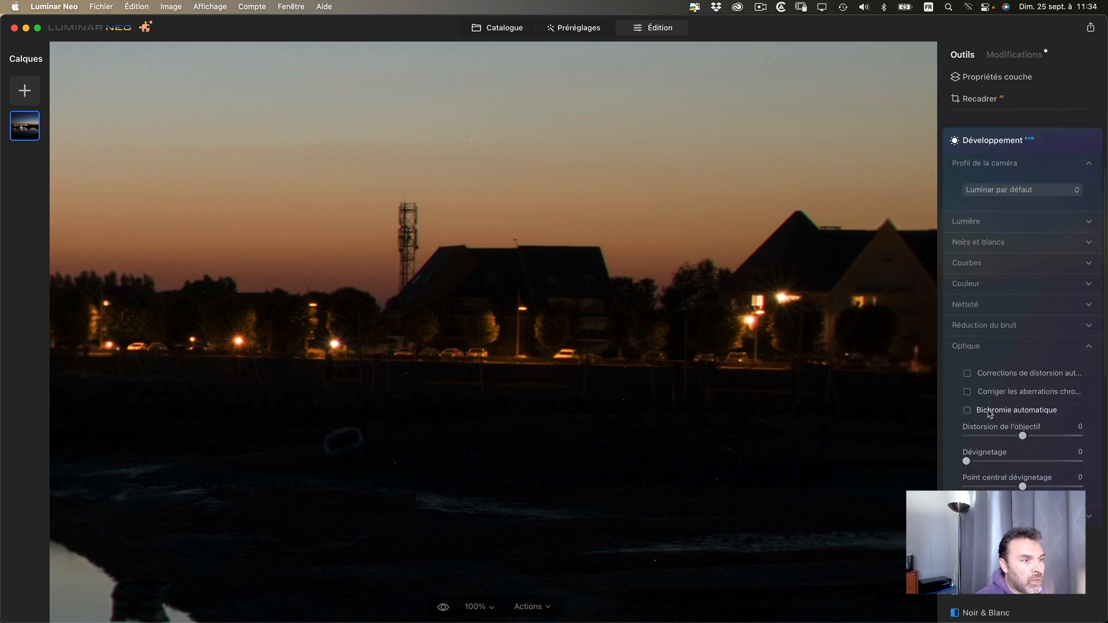
scroll(1007, 234, up, 5)
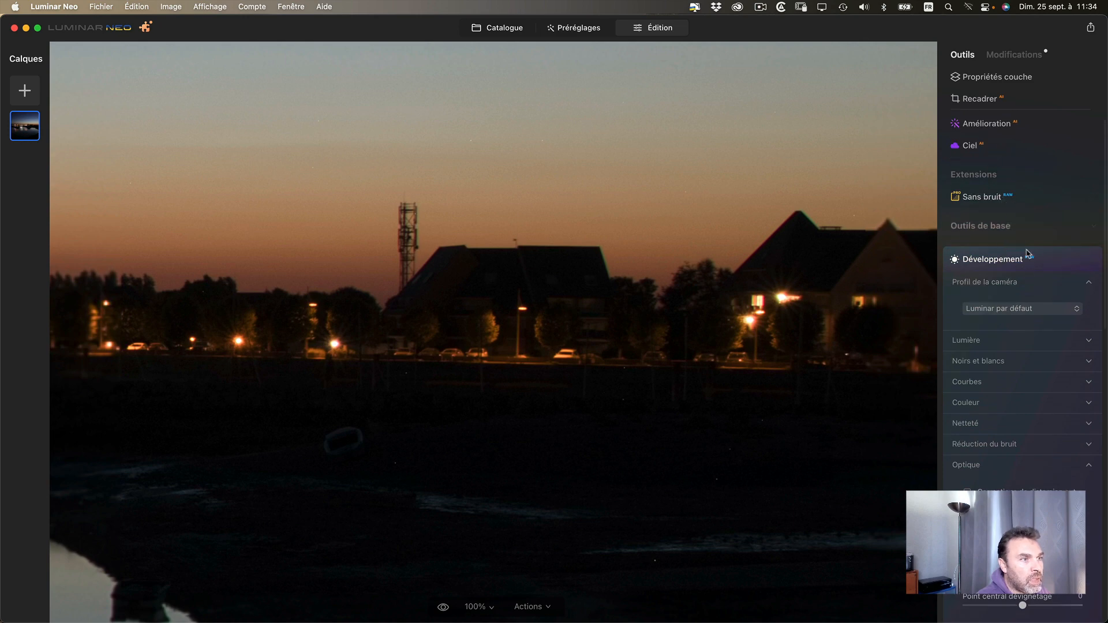
scroll(1004, 346, down, 5)
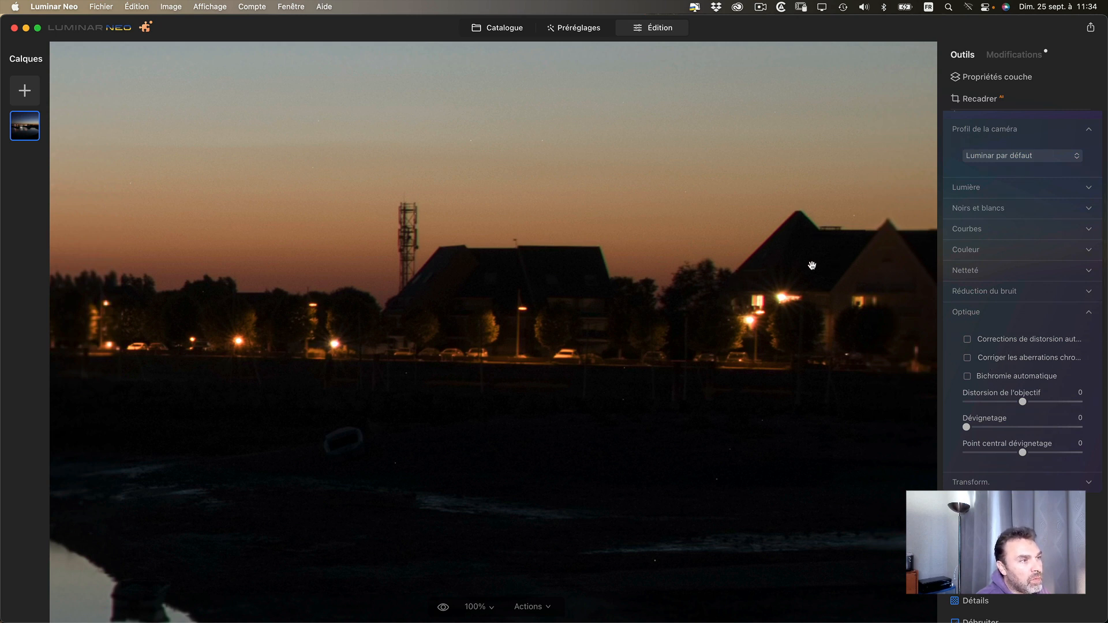
scroll(774, 251, right, 5)
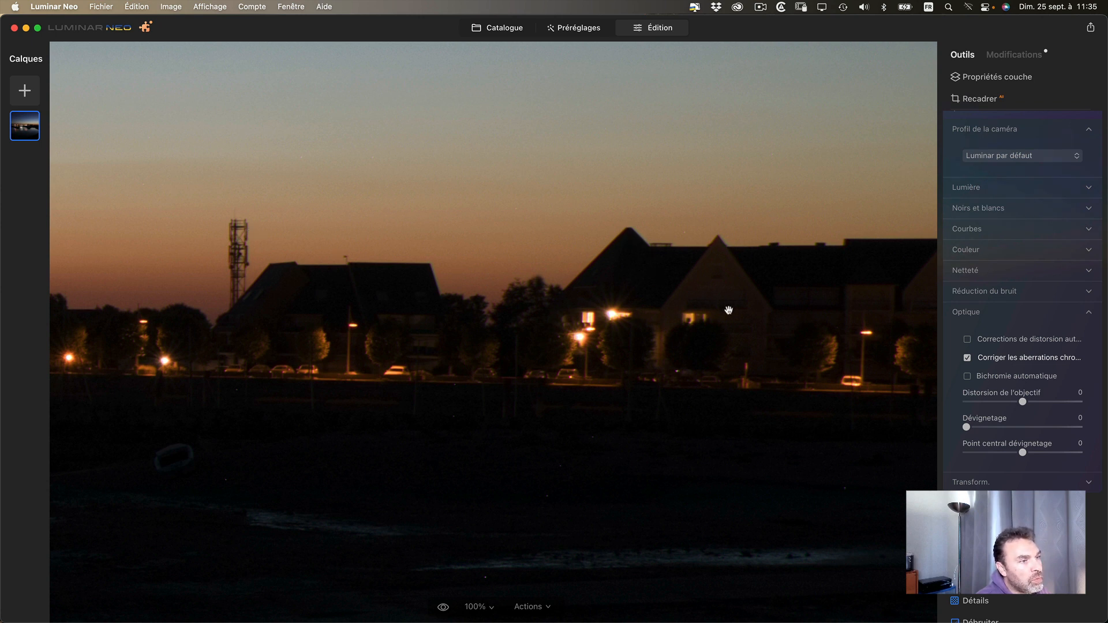
click(968, 359)
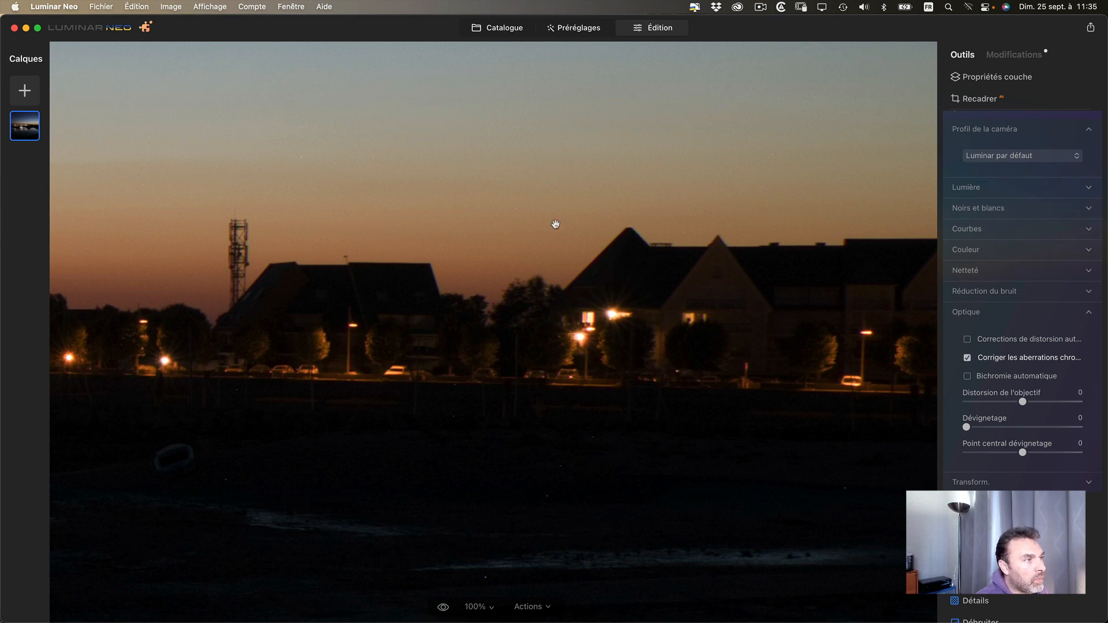
- Examine the house roofs, mast and lit waterfront at 100%, and turn off the chromatic aberration correction
drag(647, 252, 600, 259)
mouse_move(508, 281)
mouse_down()
mouse_move(623, 292)
mouse_move(683, 274)
mouse_move(509, 272)
mouse_up()
drag(601, 230, 707, 251)
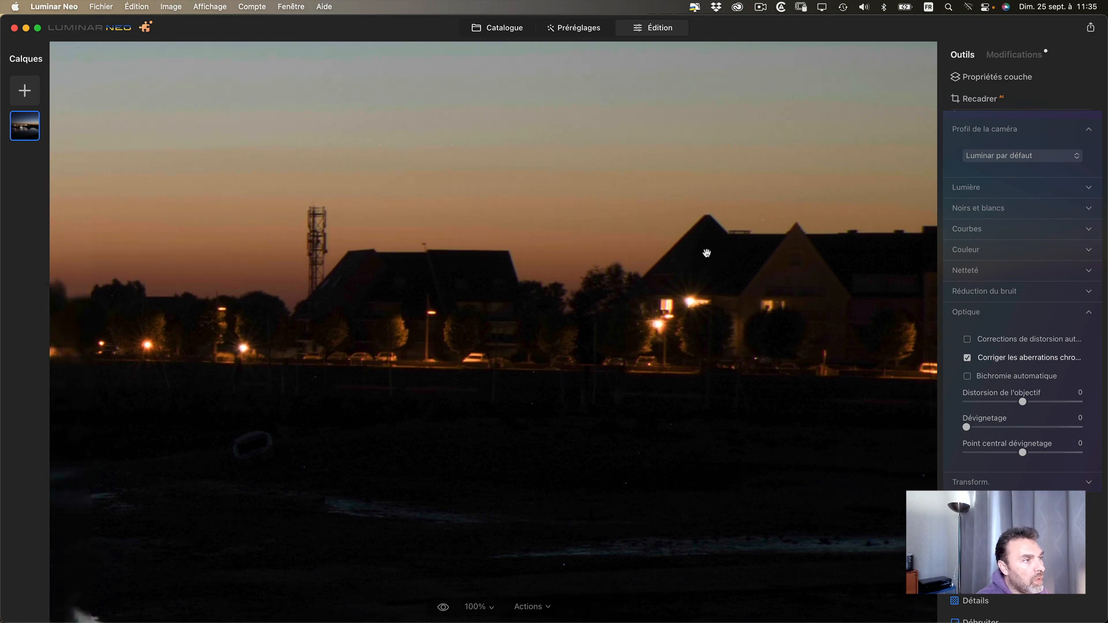
drag(637, 278, 889, 270)
drag(558, 296, 621, 295)
click(621, 295)
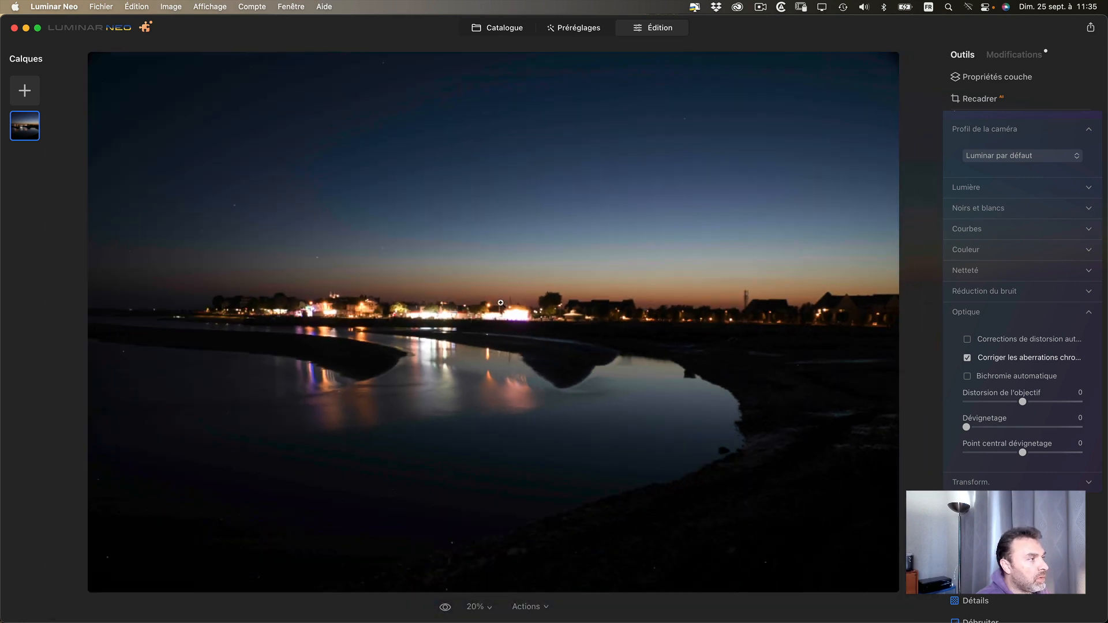
click(217, 302)
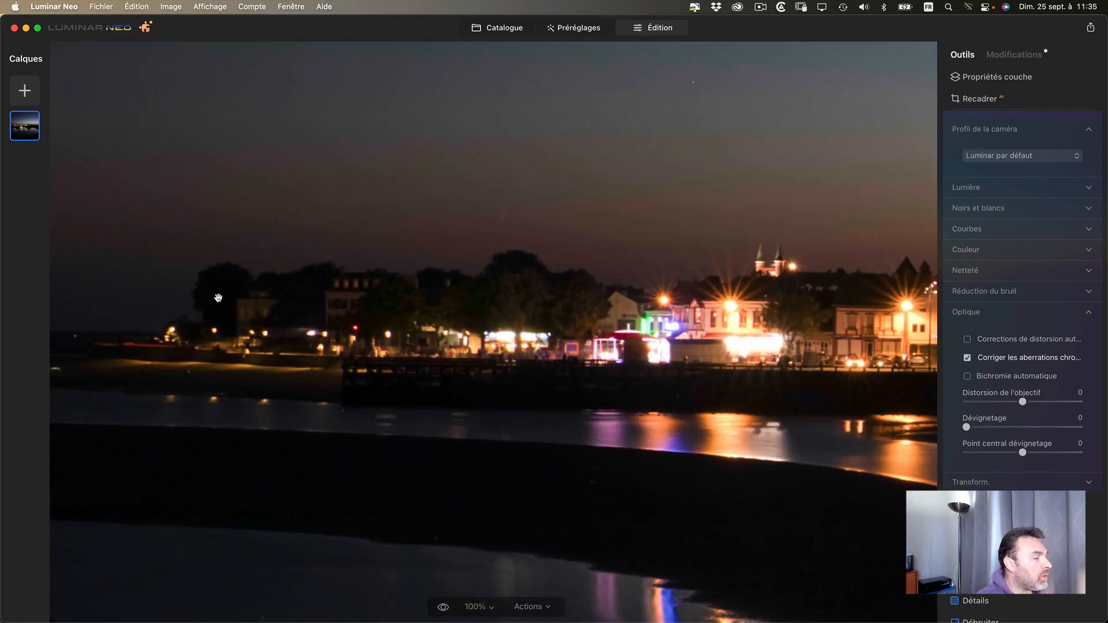
click(219, 301)
click(968, 358)
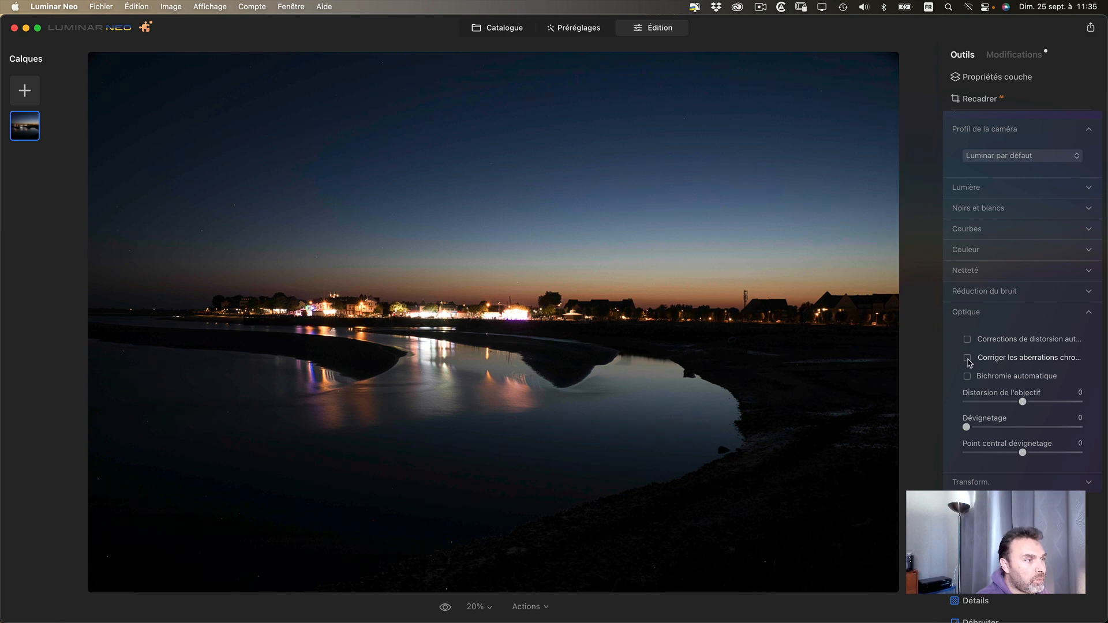
- Open Normandie-12-047.dng from the Clone & Stamps folder for editing and activate the Cloner tool
click(498, 28)
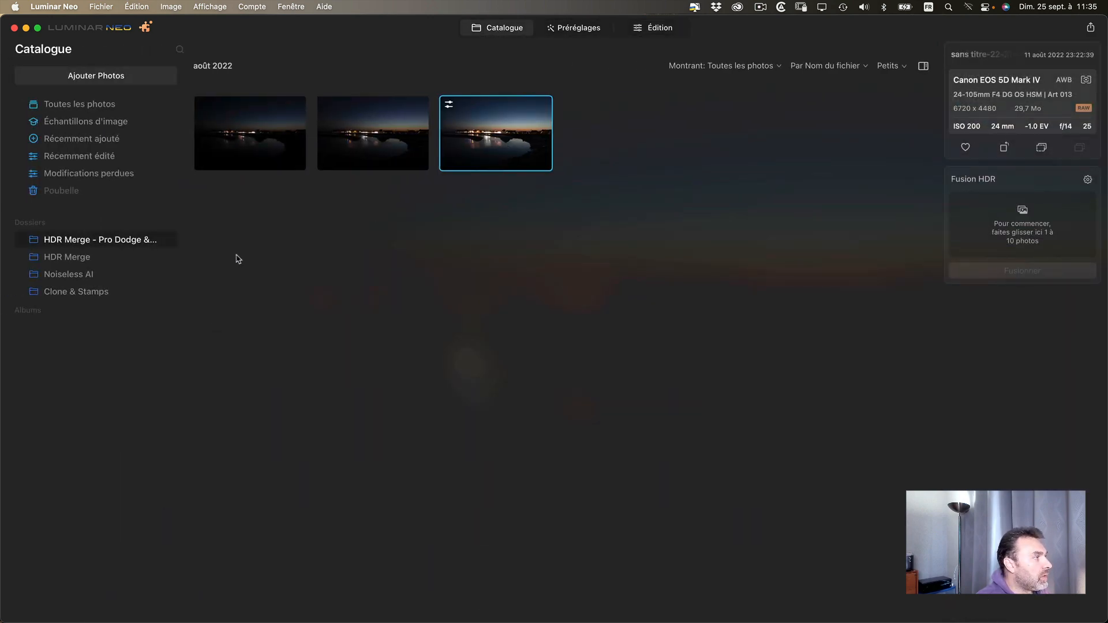
click(378, 154)
click(274, 164)
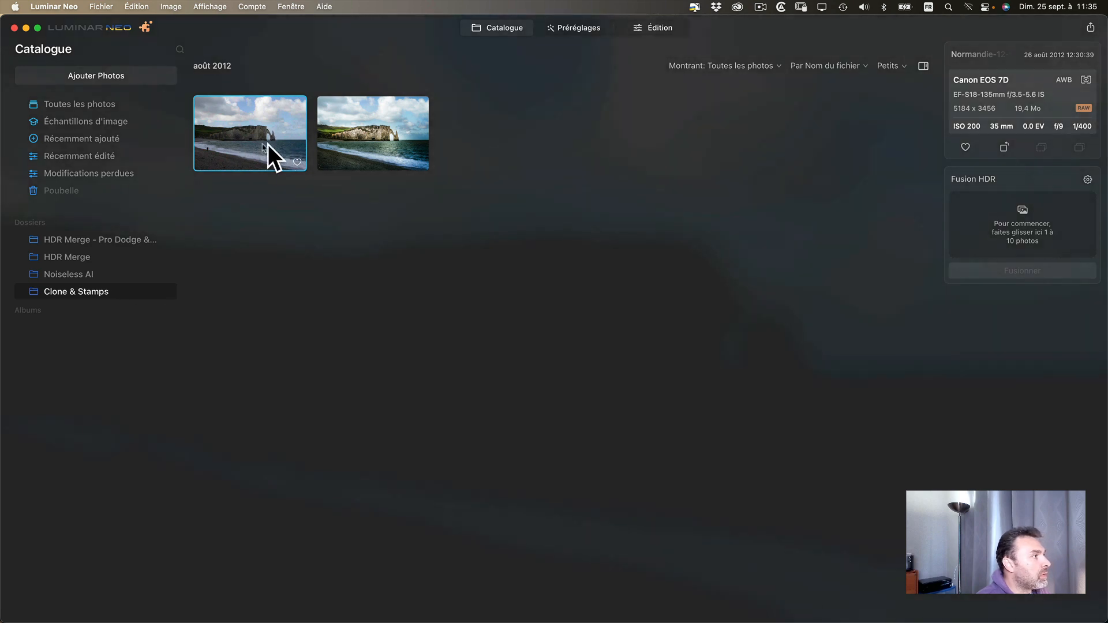
double_click(258, 144)
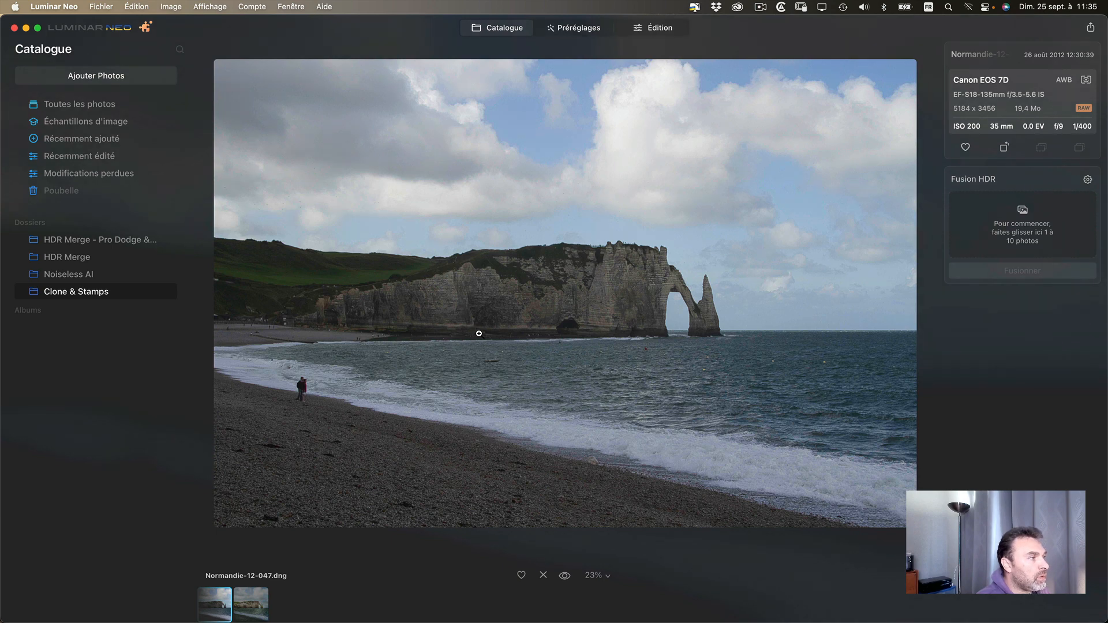
click(656, 29)
scroll(1030, 310, down, 3)
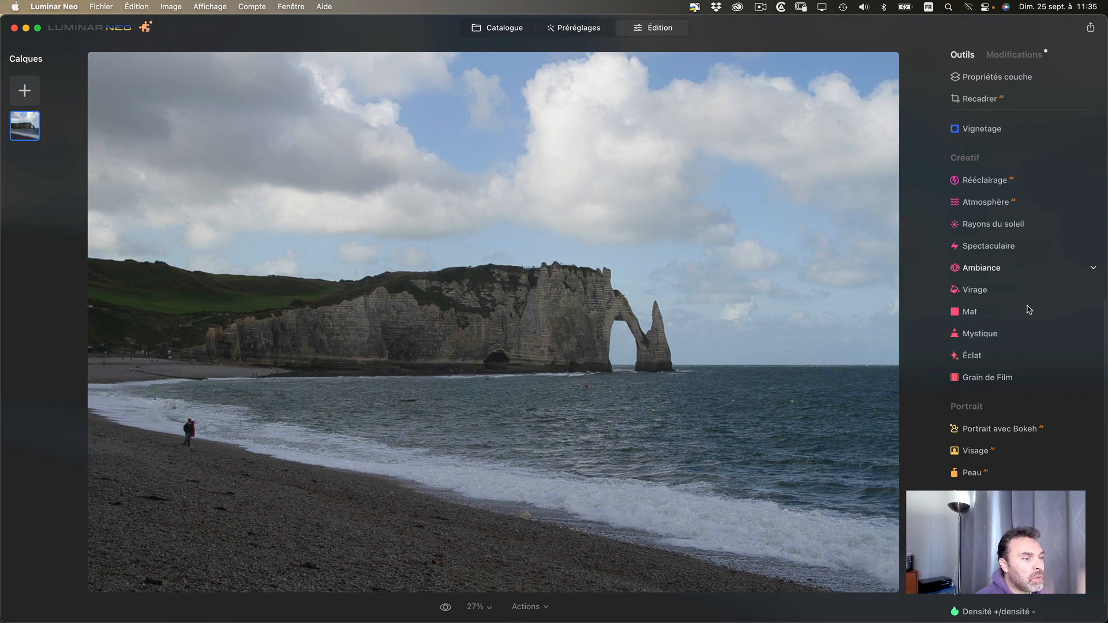
scroll(1029, 310, down, 1)
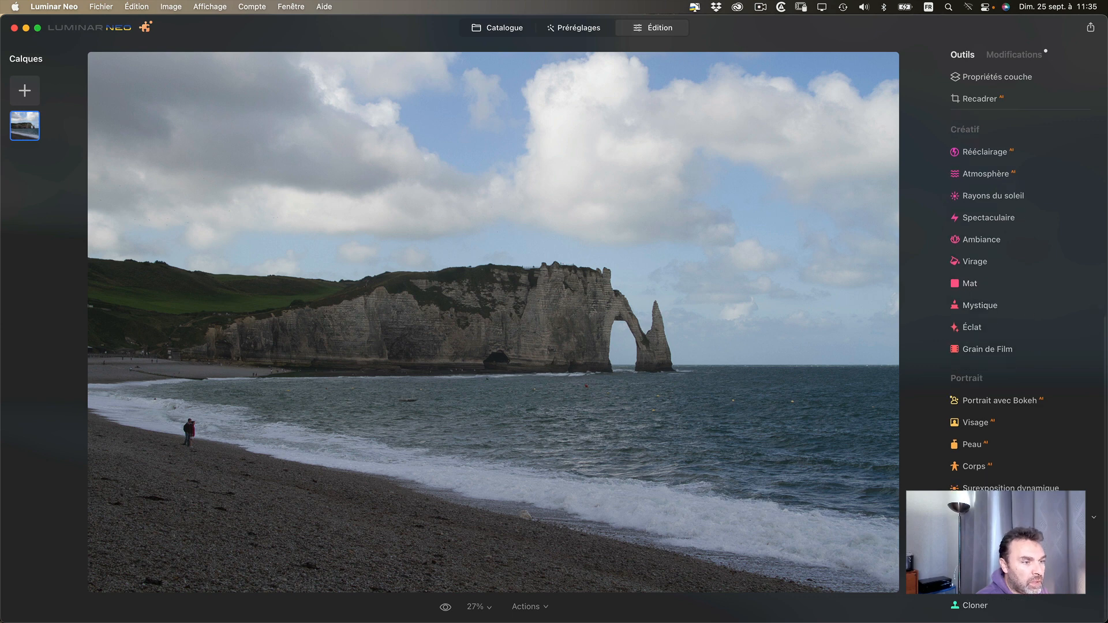
click(1095, 610)
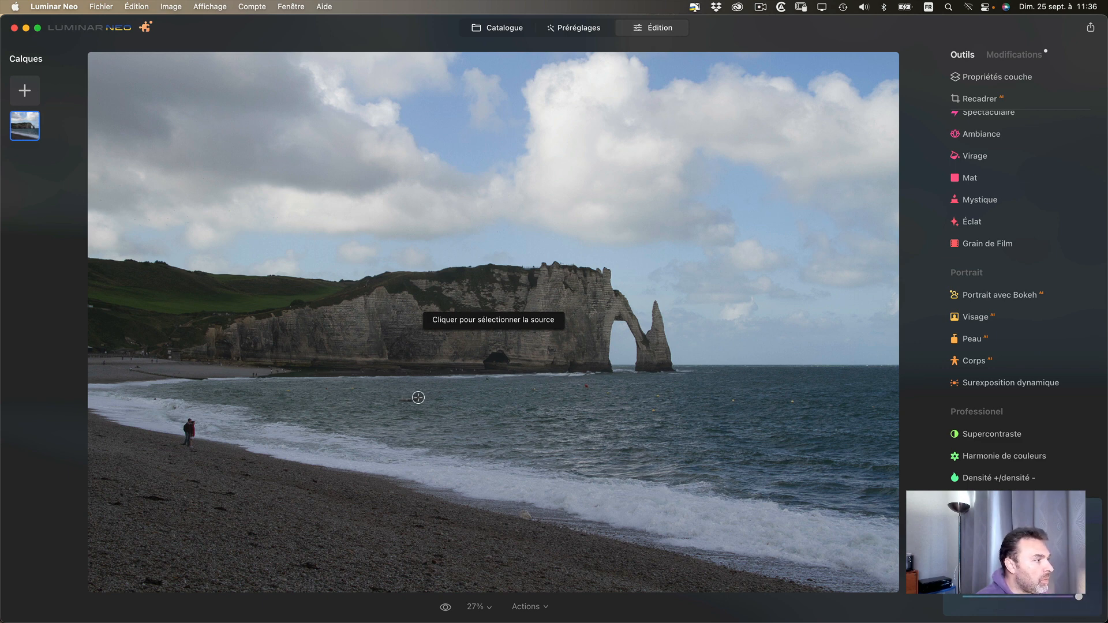
- Sample clean water beside the floating platform in front of the cliff and clone the platform out
click(478, 601)
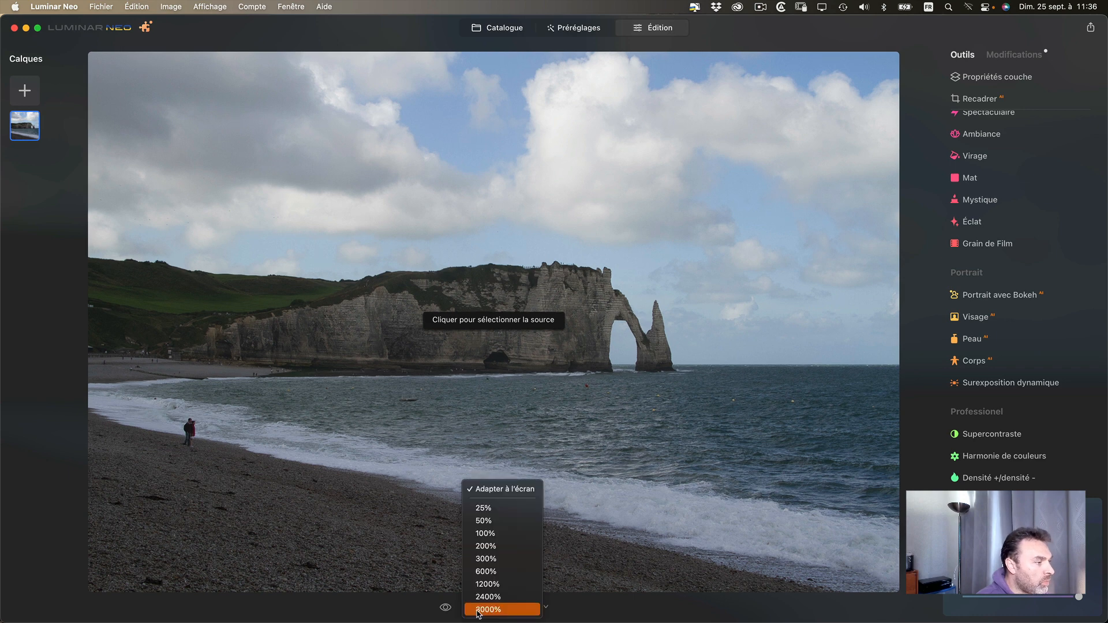
click(500, 521)
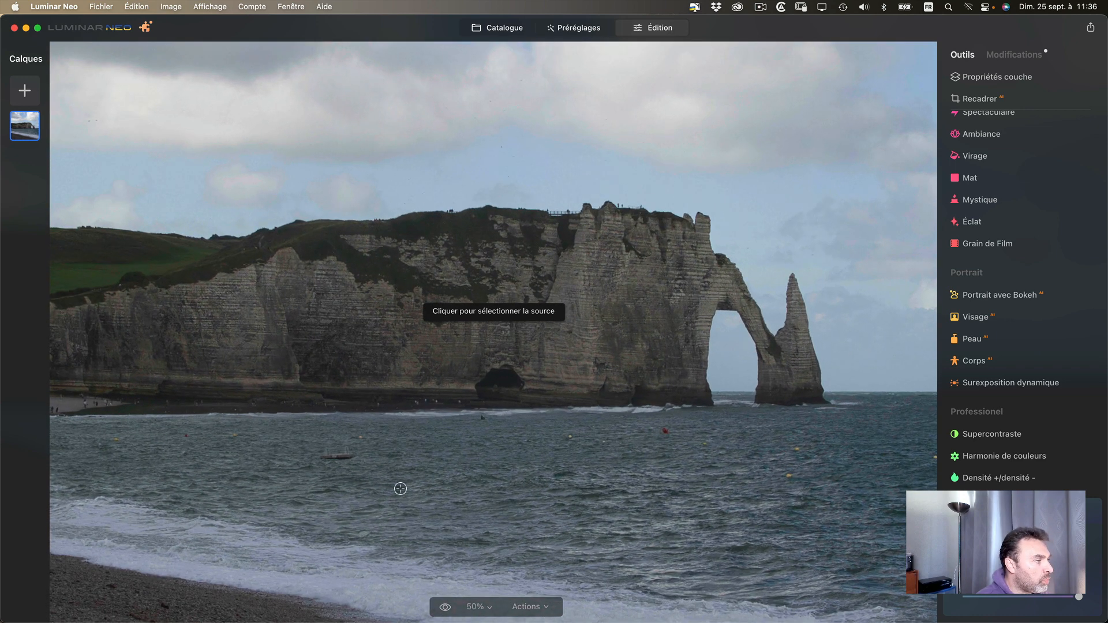
click(484, 610)
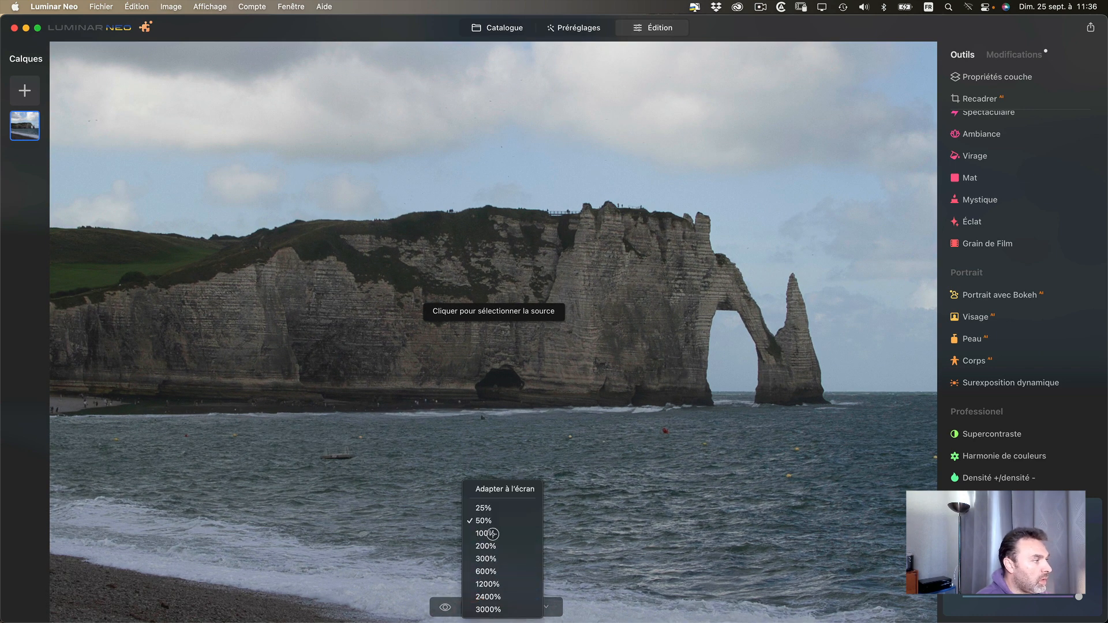
click(500, 534)
drag(297, 529, 655, 324)
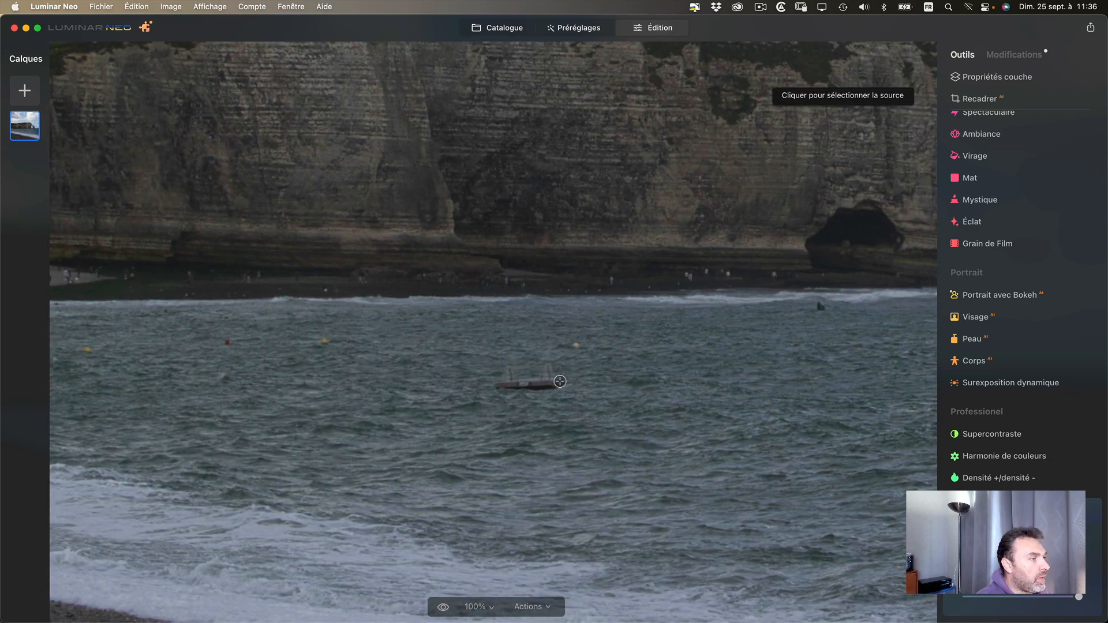
click(563, 384)
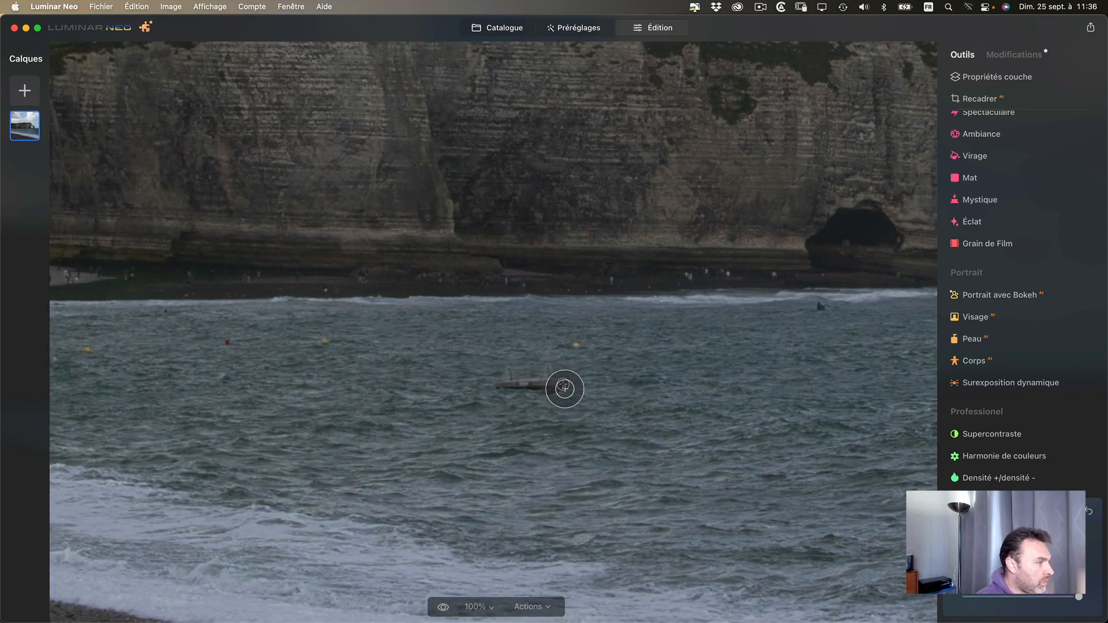
key(alt)
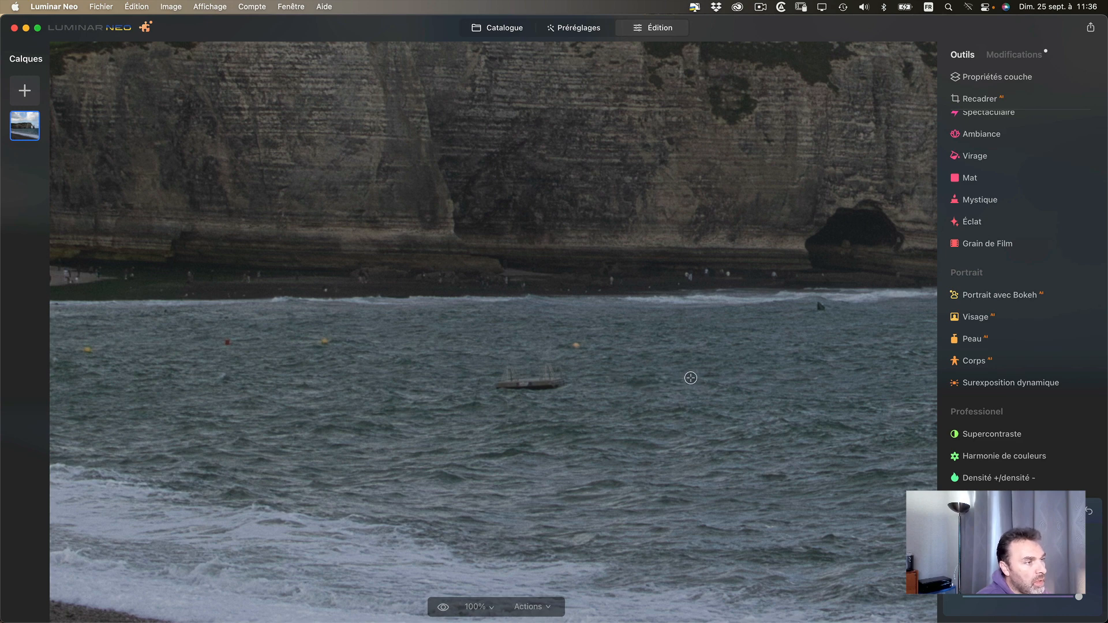
alt+click(687, 375)
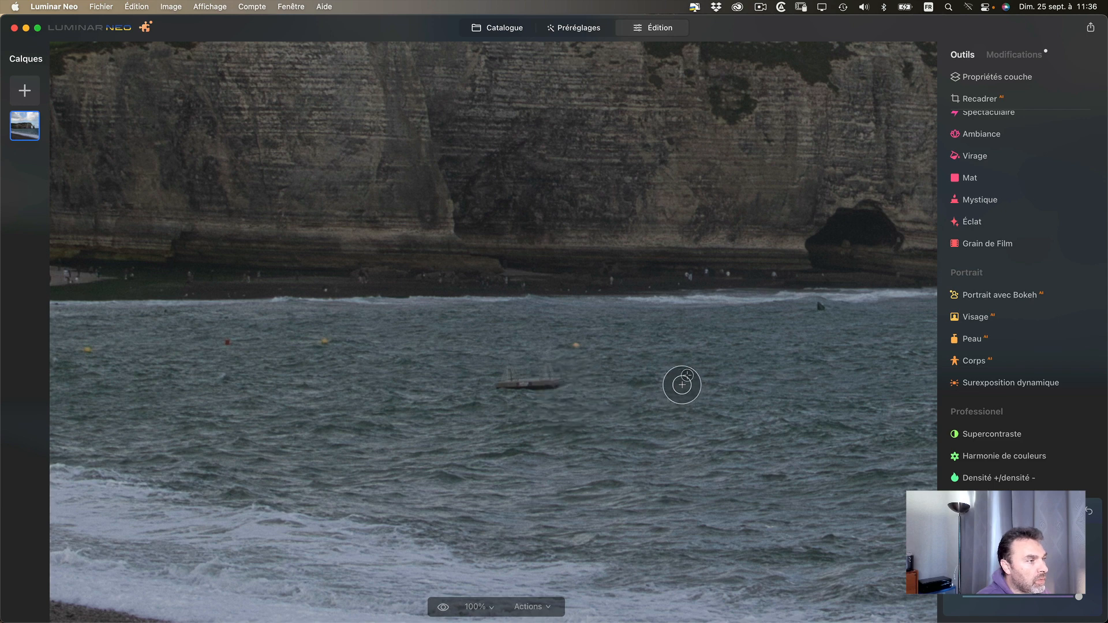
mouse_move(555, 381)
mouse_down()
mouse_move(508, 373)
mouse_move(490, 386)
mouse_move(594, 455)
mouse_move(569, 366)
mouse_move(580, 337)
mouse_move(630, 391)
mouse_up()
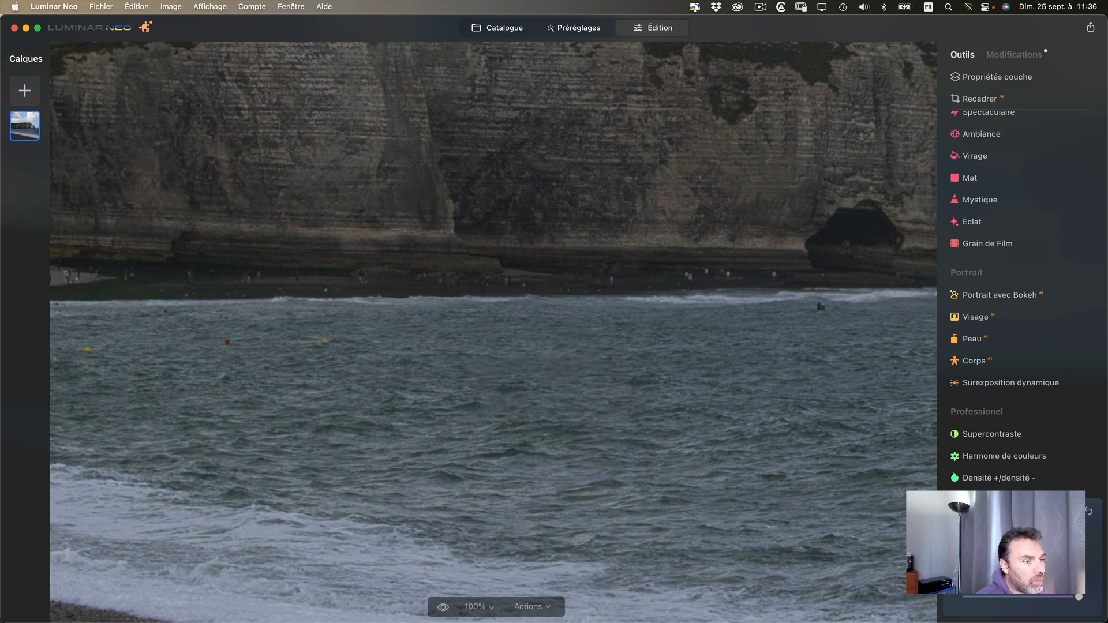
- Clone water over the red and yellow buoys and the small dark object along the foot of the cliff
mouse_move(404, 353)
mouse_down()
mouse_move(340, 358)
mouse_move(389, 395)
mouse_move(254, 354)
mouse_move(208, 441)
mouse_move(172, 406)
mouse_move(152, 430)
mouse_move(103, 369)
mouse_up()
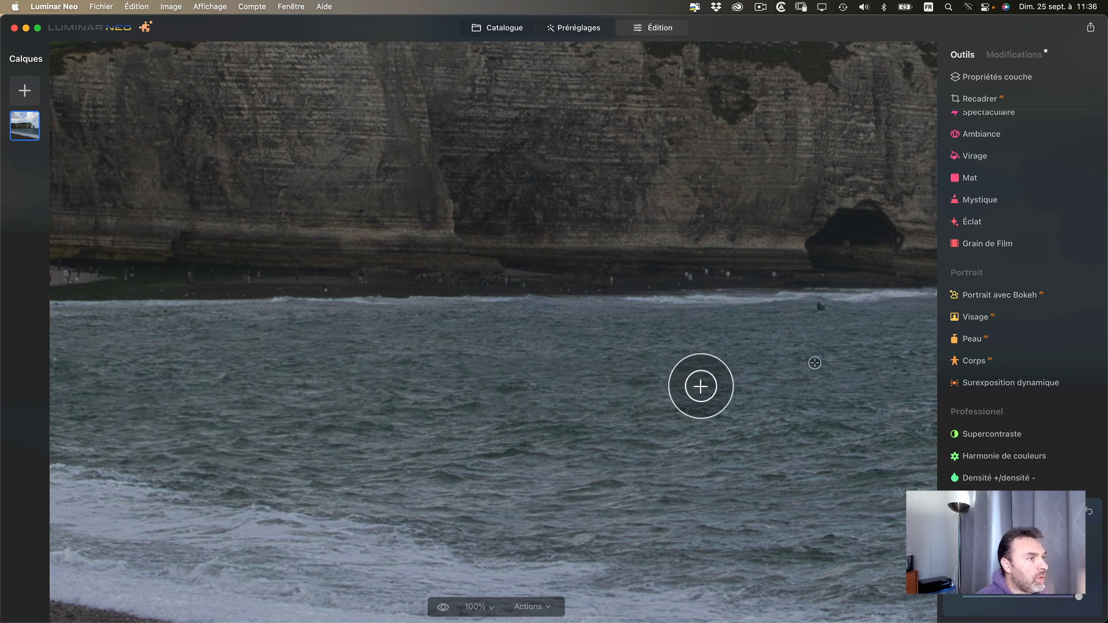
drag(681, 370, 204, 362)
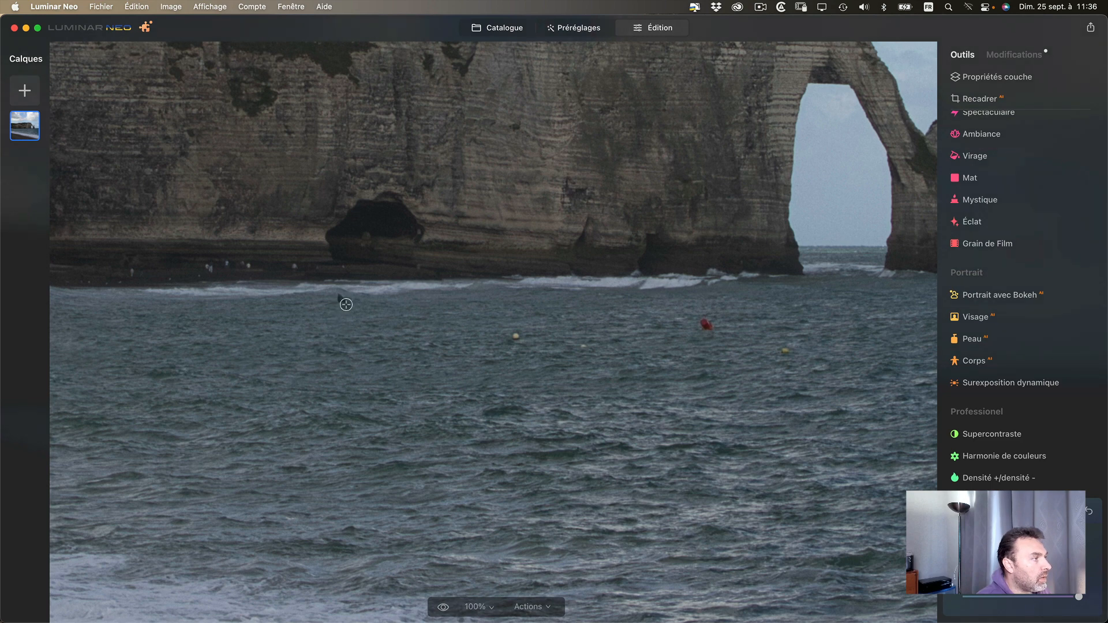
alt+click(388, 301)
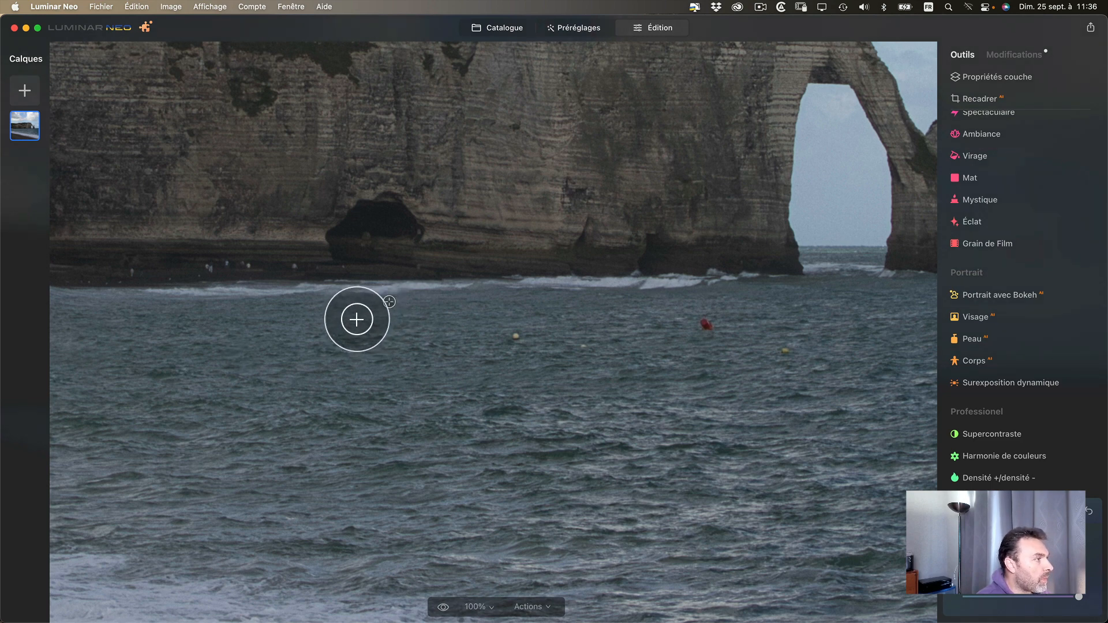
mouse_move(355, 315)
mouse_down()
mouse_move(379, 357)
mouse_move(407, 374)
mouse_move(540, 354)
mouse_up()
drag(658, 392, 601, 363)
mouse_move(743, 341)
mouse_down()
mouse_move(725, 341)
mouse_move(737, 348)
mouse_up()
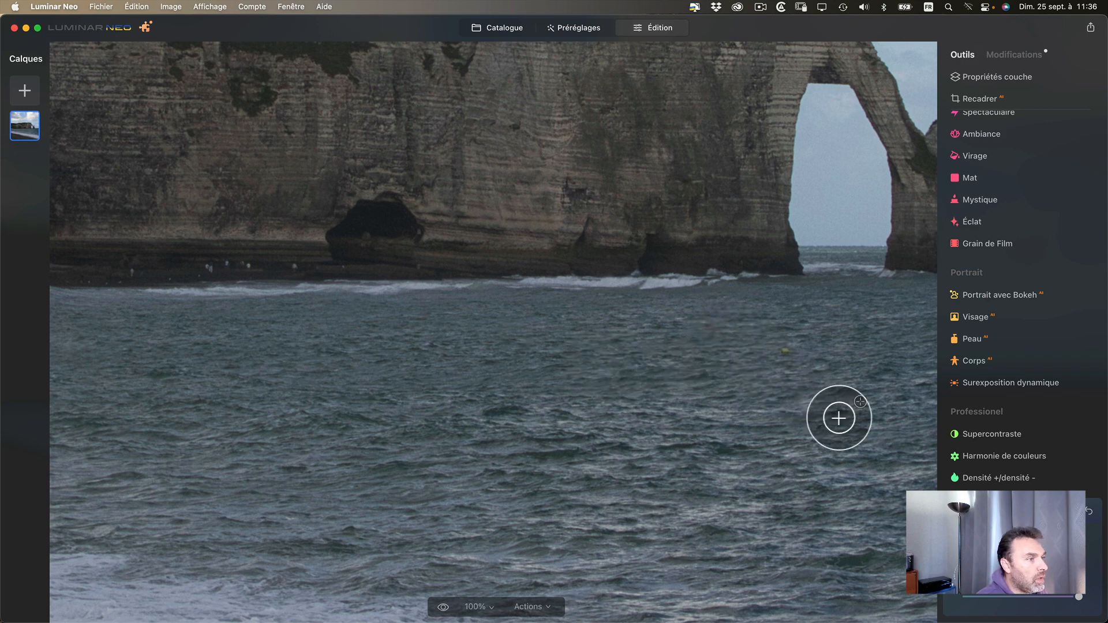
drag(814, 366, 785, 380)
- Clone out the two yellow buoys in the water in front of the rock needle, sampling the sea beside them
scroll(779, 427, right, 10)
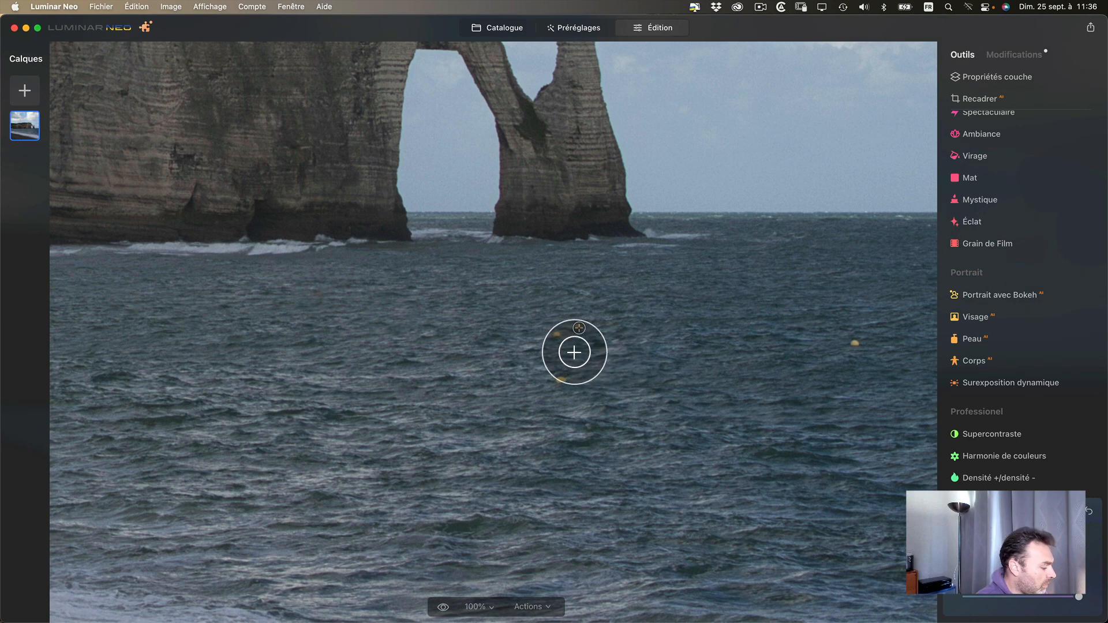
alt+click(538, 328)
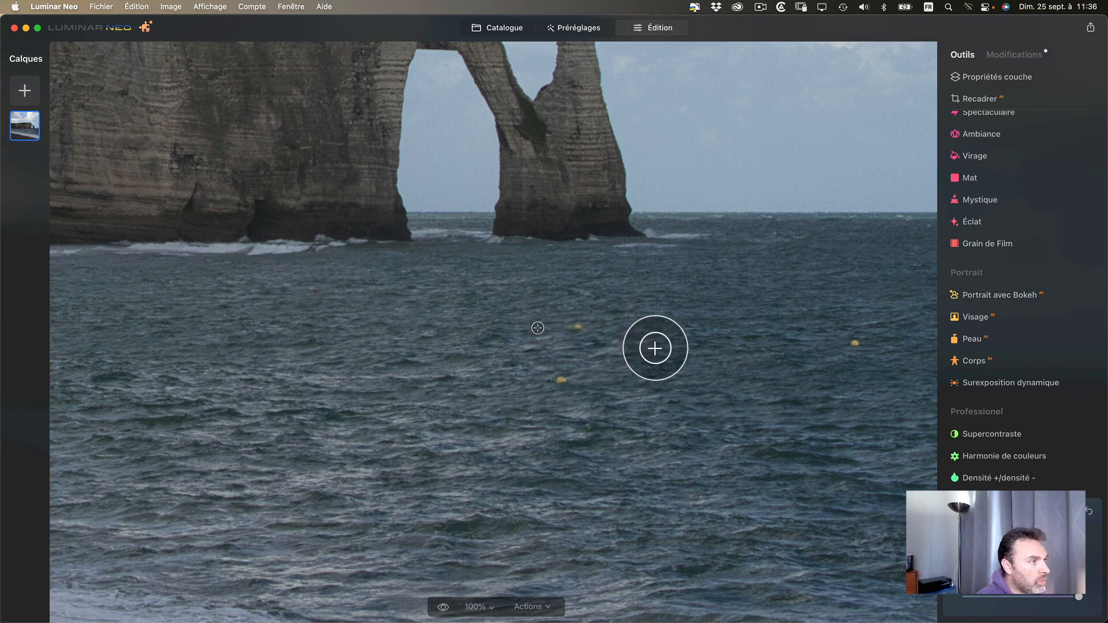
alt+click(634, 326)
click(577, 327)
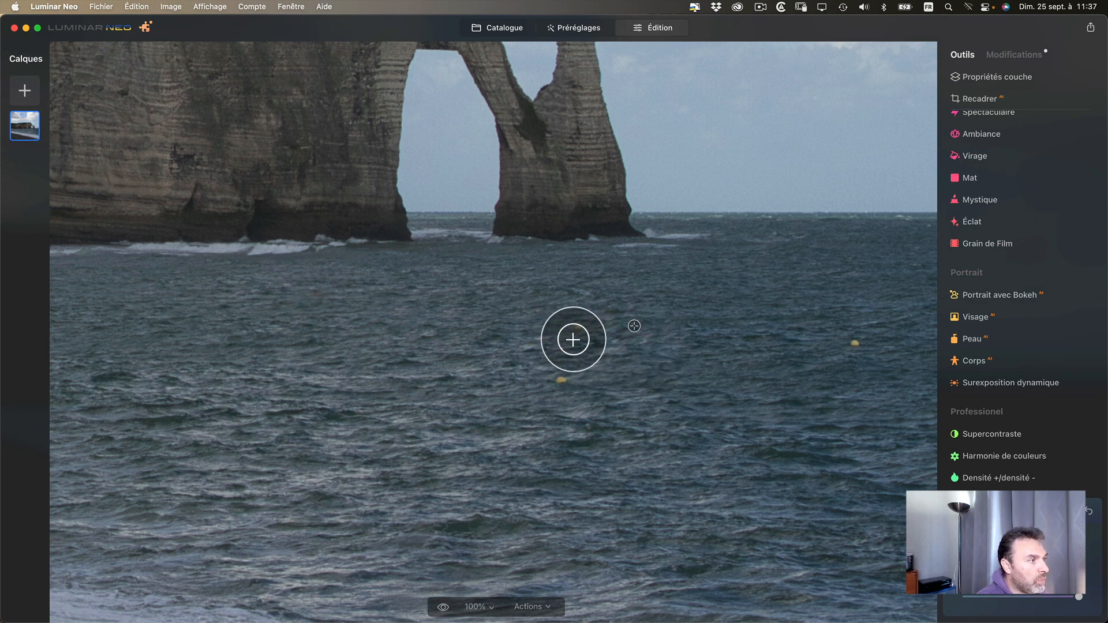
click(561, 380)
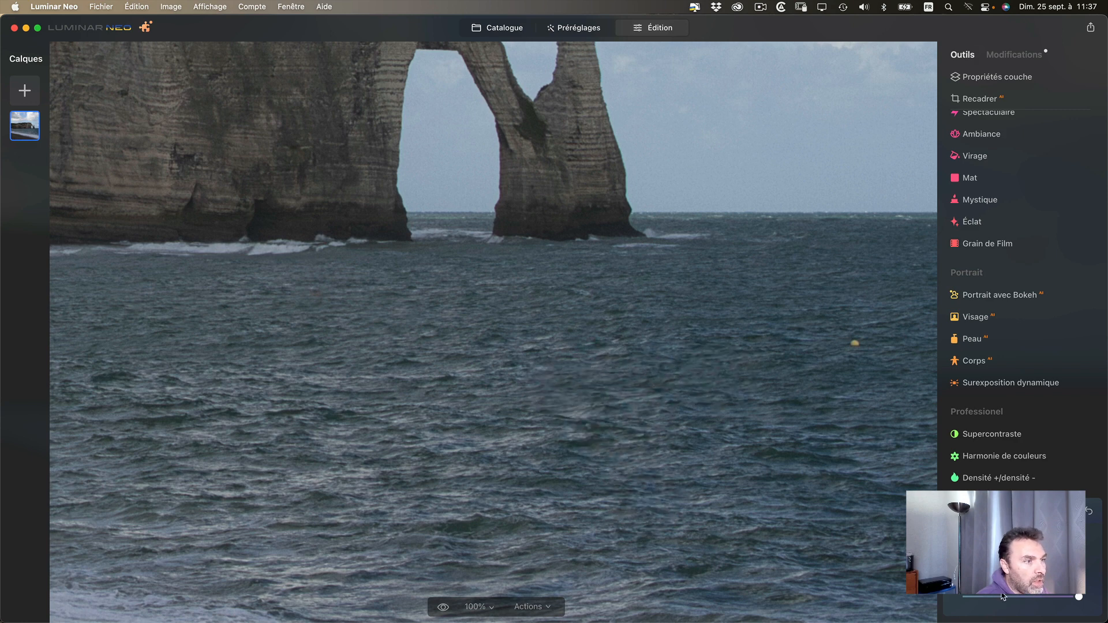
- Clone out the two remaining yellow buoys on the open sea beyond the rock needle, adjusting the brush setting
drag(759, 403, 494, 400)
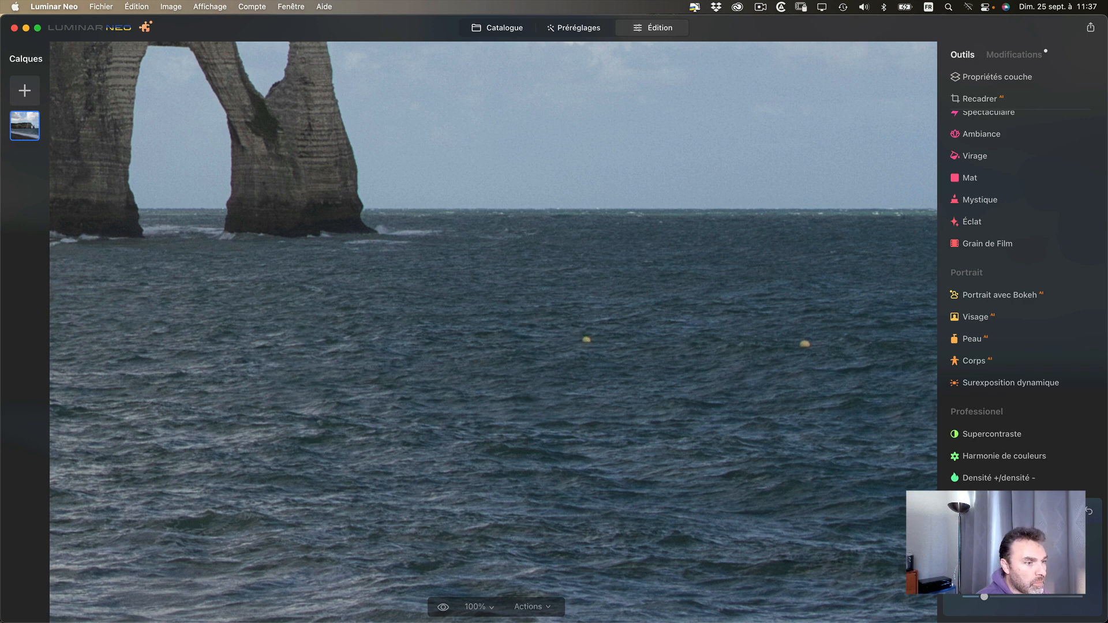
click(587, 340)
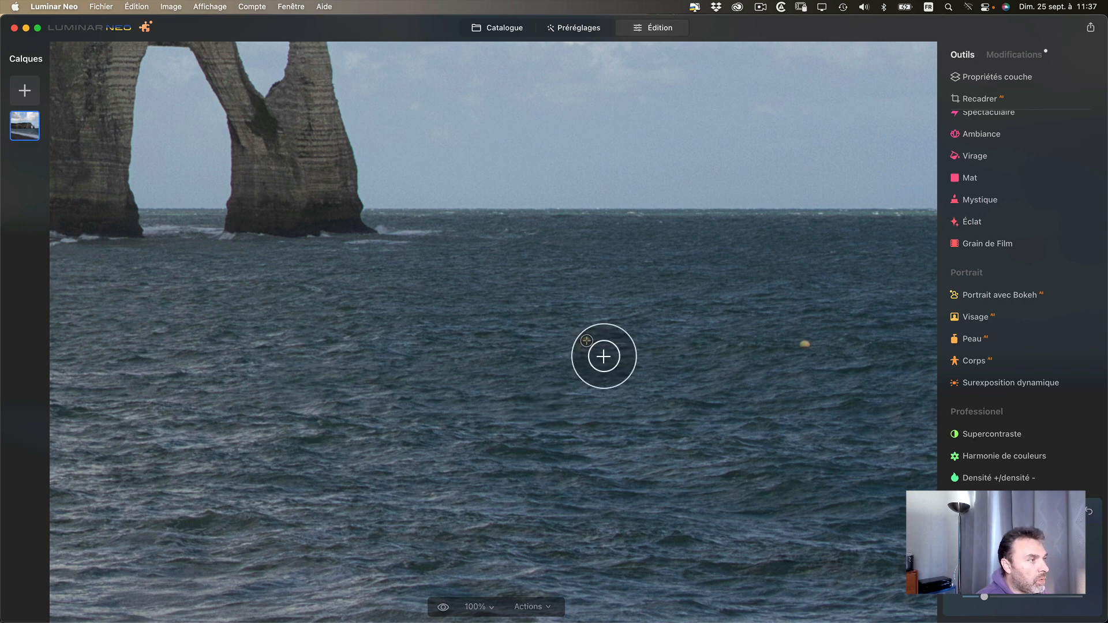
drag(558, 360, 567, 358)
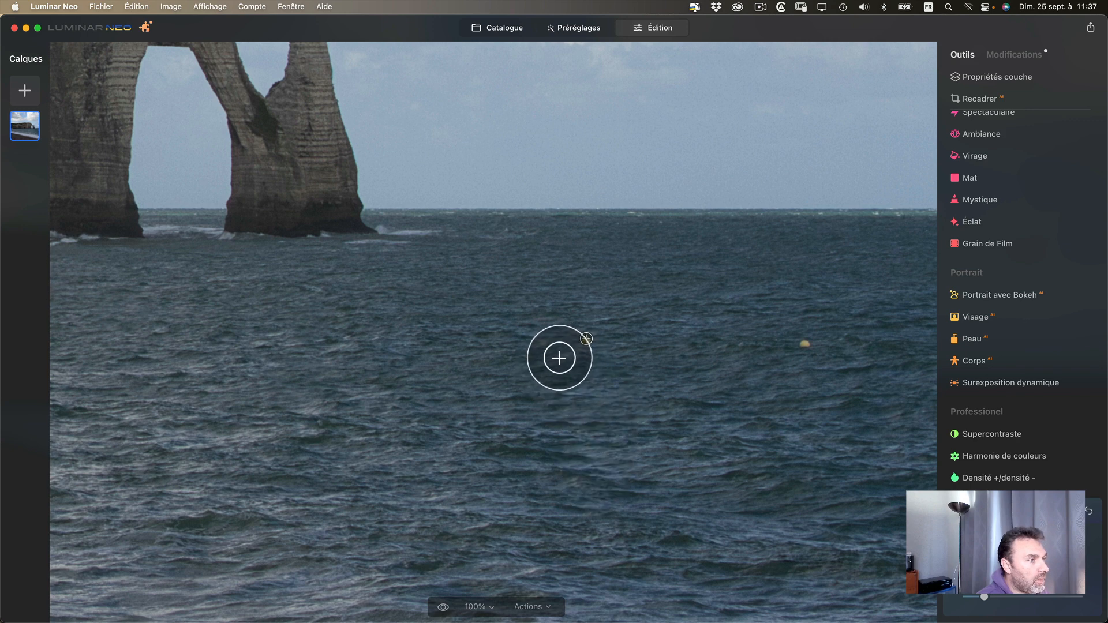
drag(988, 600, 1028, 614)
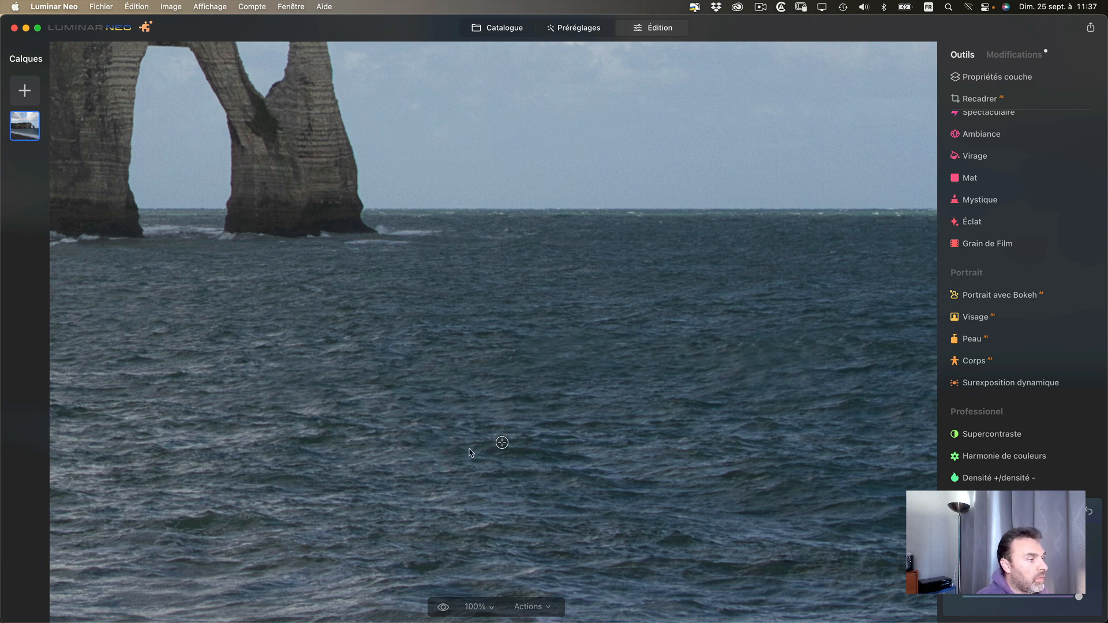
- Clone surf and pebbles over the couple standing at the water's edge on the beach, following the shoreline
drag(423, 510, 467, 332)
drag(375, 339, 799, 173)
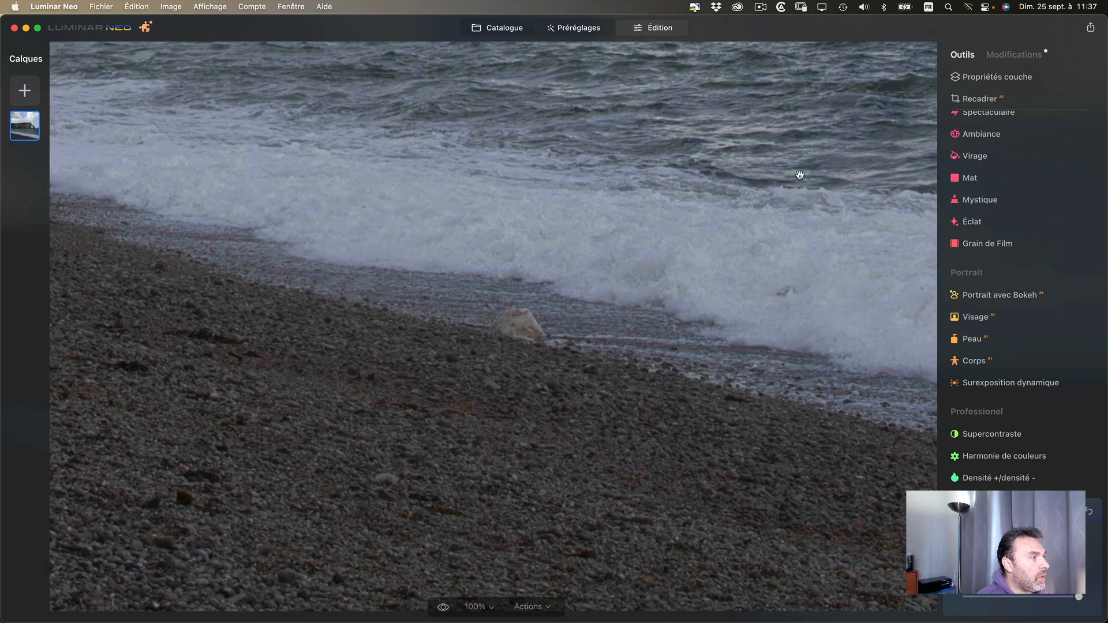
drag(168, 322, 379, 277)
drag(230, 356, 759, 483)
drag(528, 387, 532, 412)
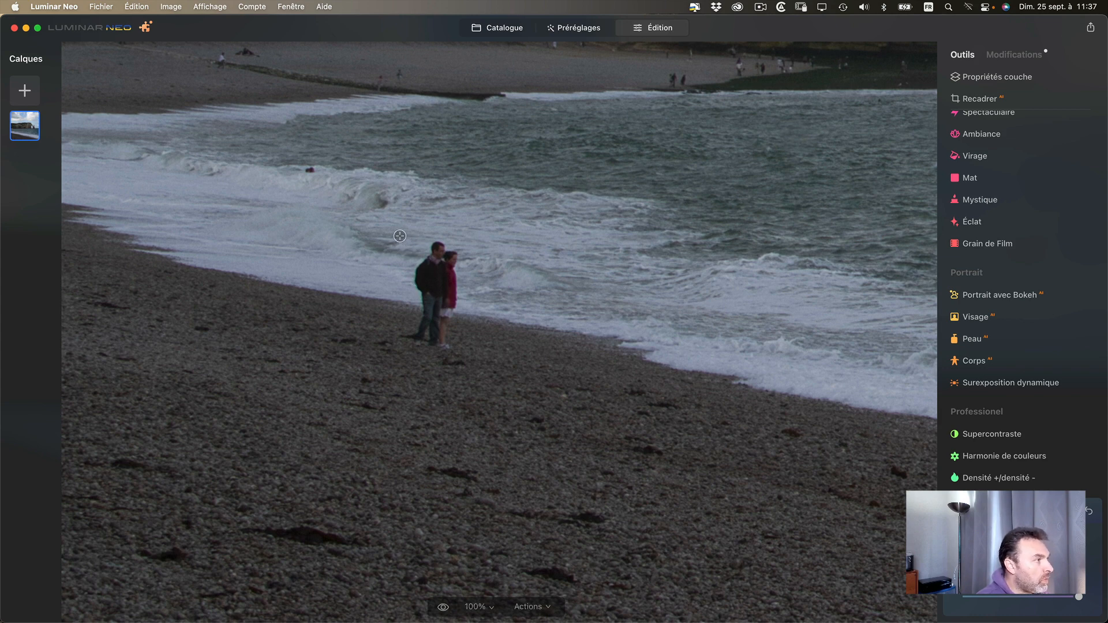
click(388, 252)
mouse_move(443, 276)
mouse_down()
mouse_move(456, 263)
mouse_move(445, 265)
mouse_move(465, 287)
mouse_move(435, 289)
mouse_move(478, 293)
mouse_move(430, 294)
mouse_move(435, 354)
mouse_move(505, 362)
mouse_move(458, 361)
mouse_move(459, 346)
mouse_move(515, 329)
mouse_move(460, 312)
mouse_move(477, 309)
mouse_move(470, 294)
mouse_move(493, 304)
mouse_move(479, 306)
mouse_up()
alt+click(472, 237)
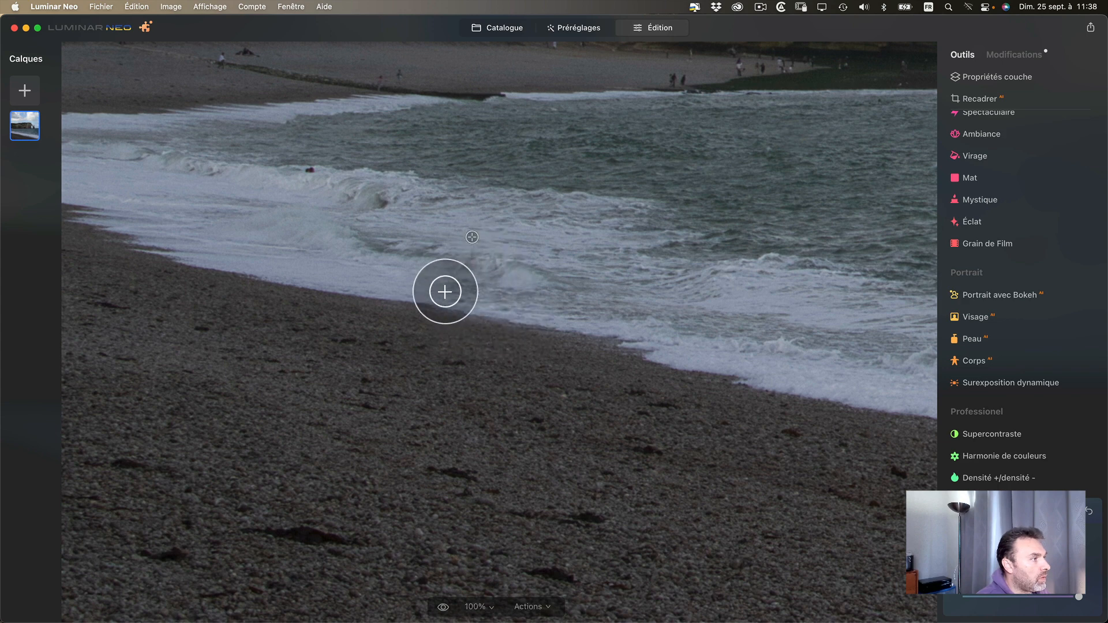
alt+click(444, 255)
mouse_move(486, 279)
mouse_down()
mouse_move(436, 311)
mouse_move(487, 298)
mouse_move(421, 275)
mouse_move(419, 288)
mouse_move(470, 287)
mouse_move(450, 307)
mouse_up()
alt+click(400, 271)
alt+click(412, 278)
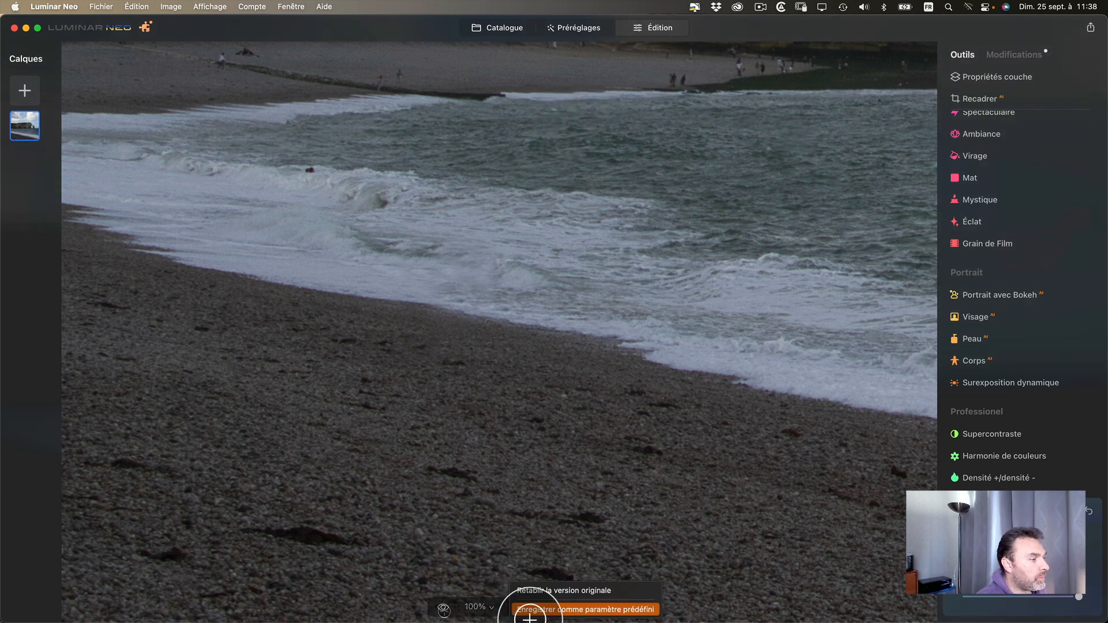
- Compare the retouched photo with its original, first on the beach at 100% and again fitted to the screen
click(444, 612)
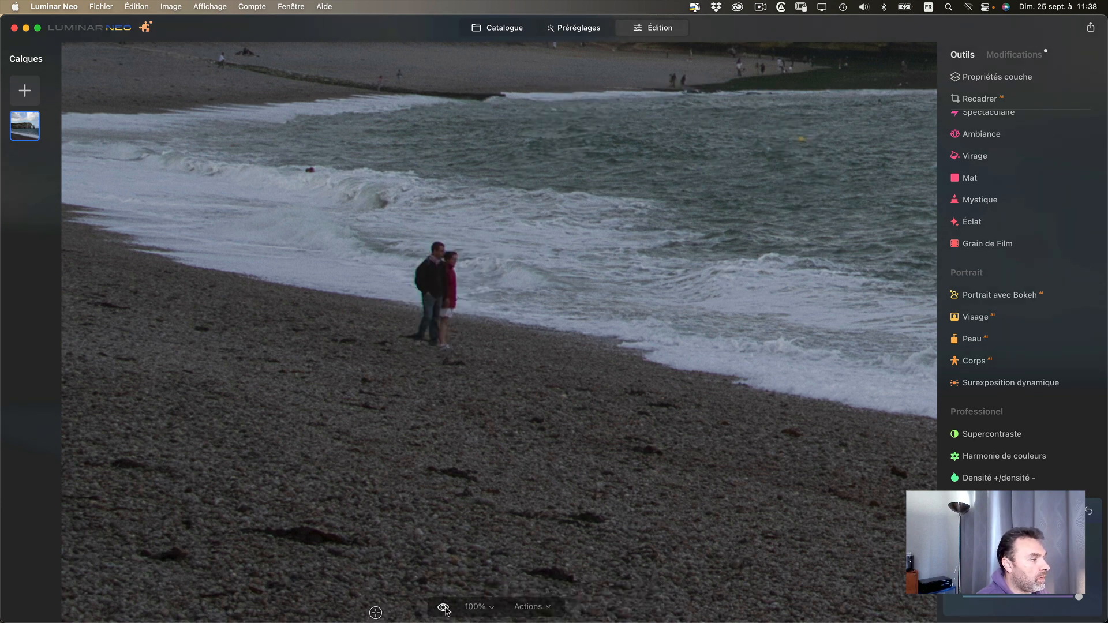
click(444, 611)
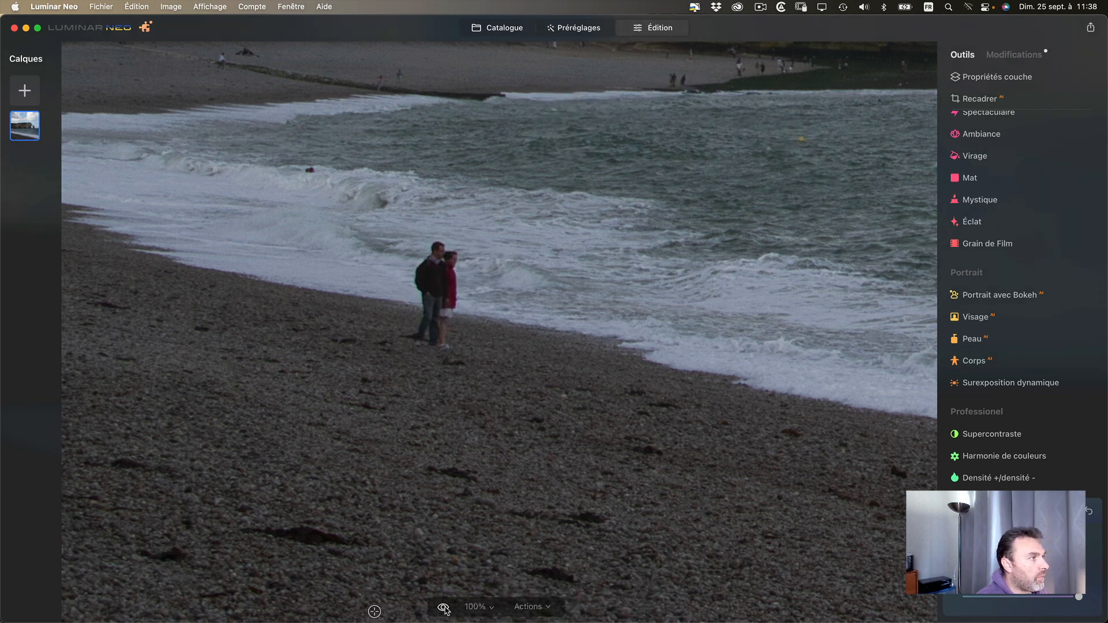
click(479, 612)
click(508, 489)
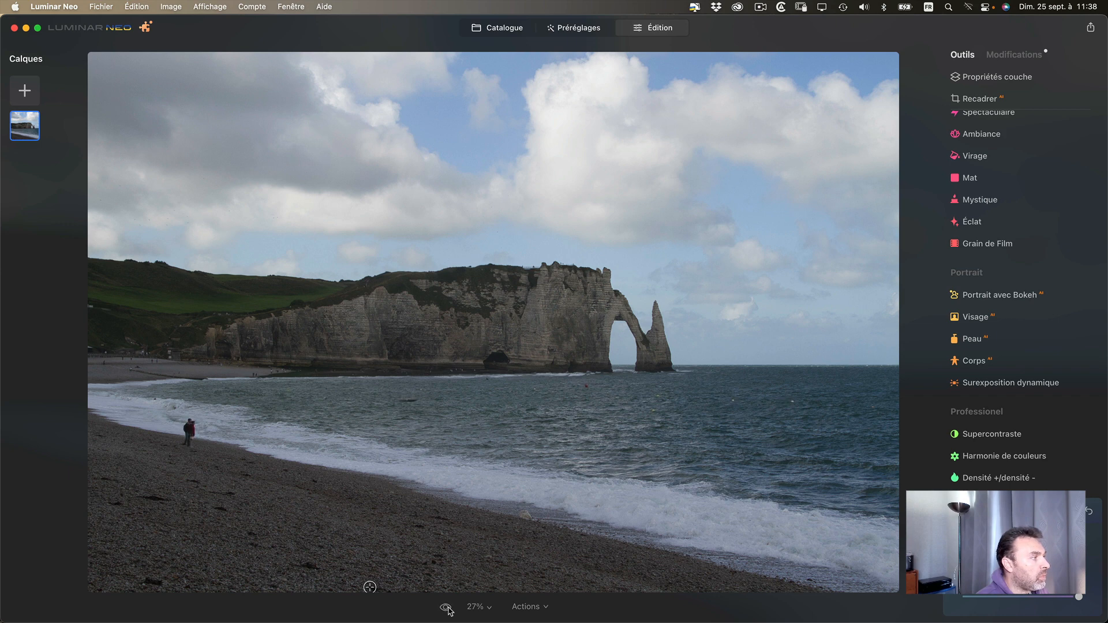
click(447, 610)
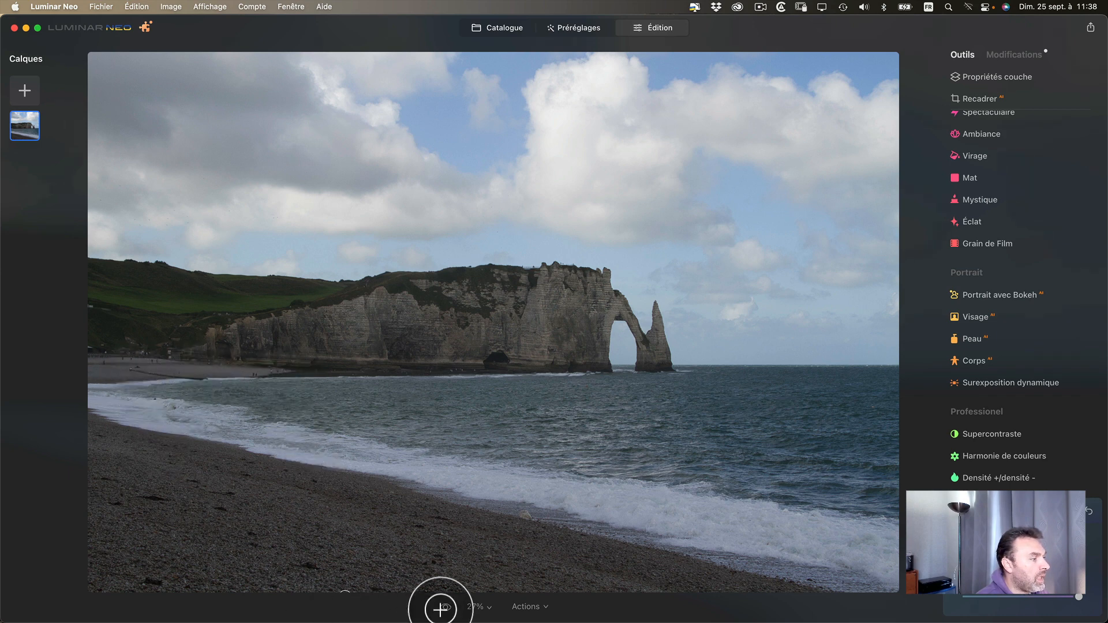
click(445, 609)
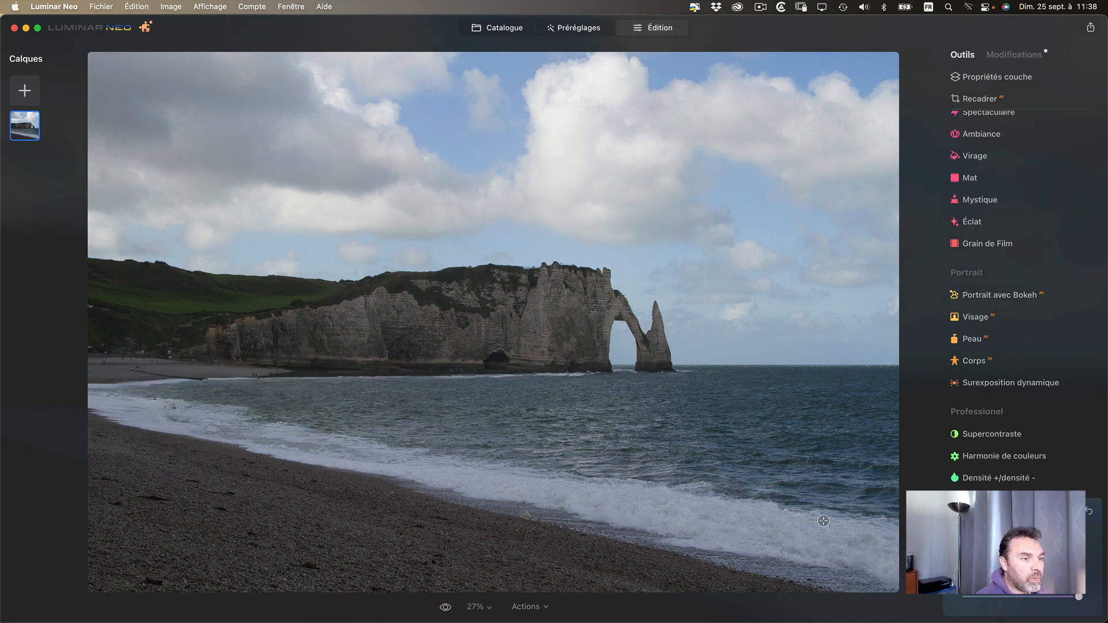